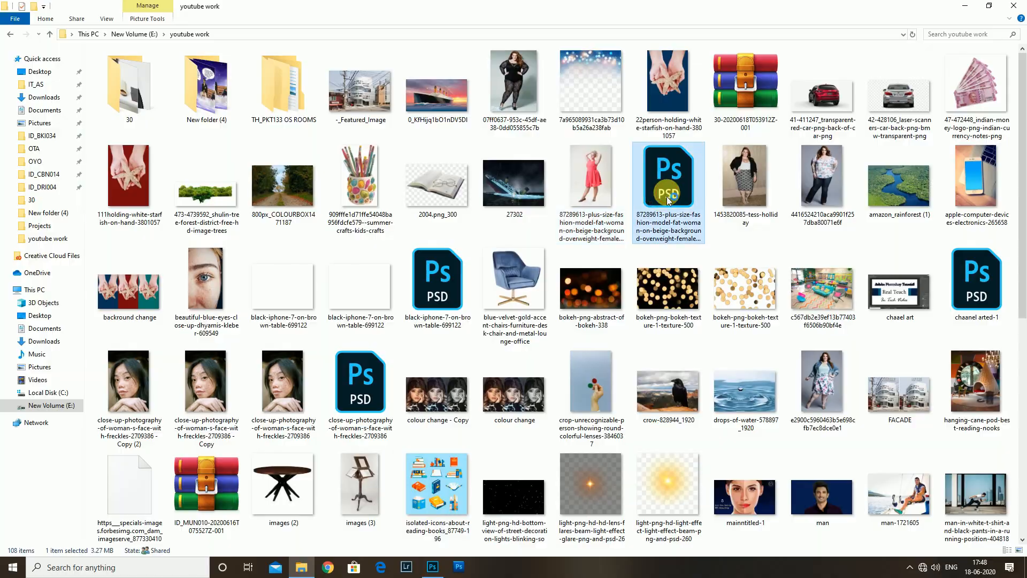
- Delete the hidden Layer 1 from the full-length portrait document, keeping only the Background layer
scroll(642, 312, up, 3)
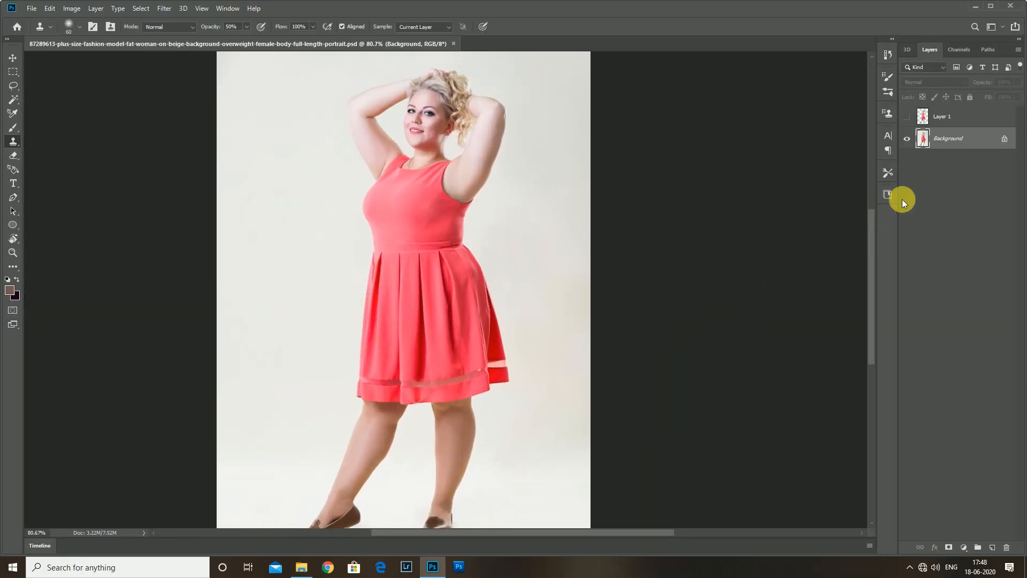
click(967, 121)
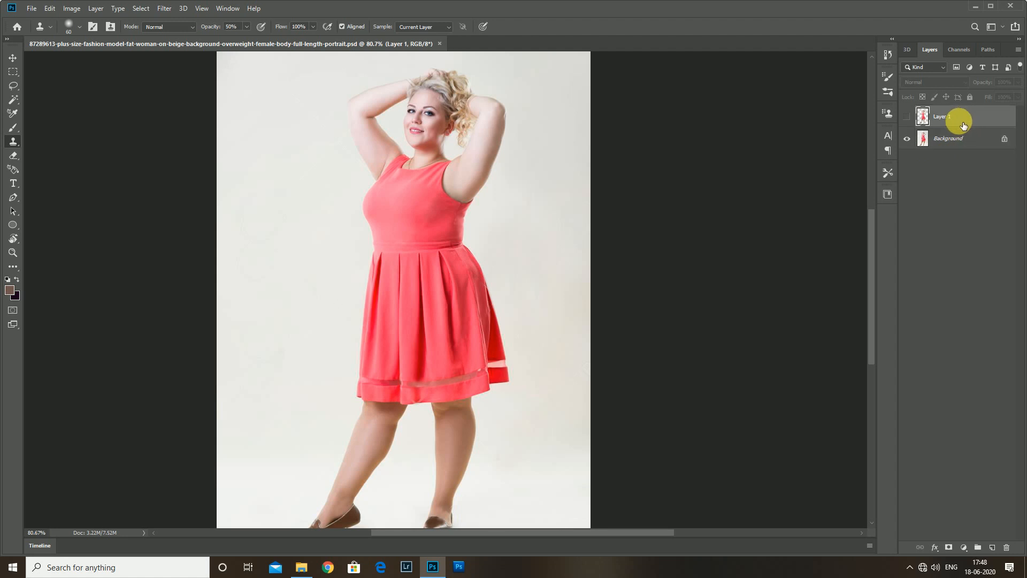
key(Delete)
scroll(770, 183, down, 3)
scroll(684, 265, up, 2)
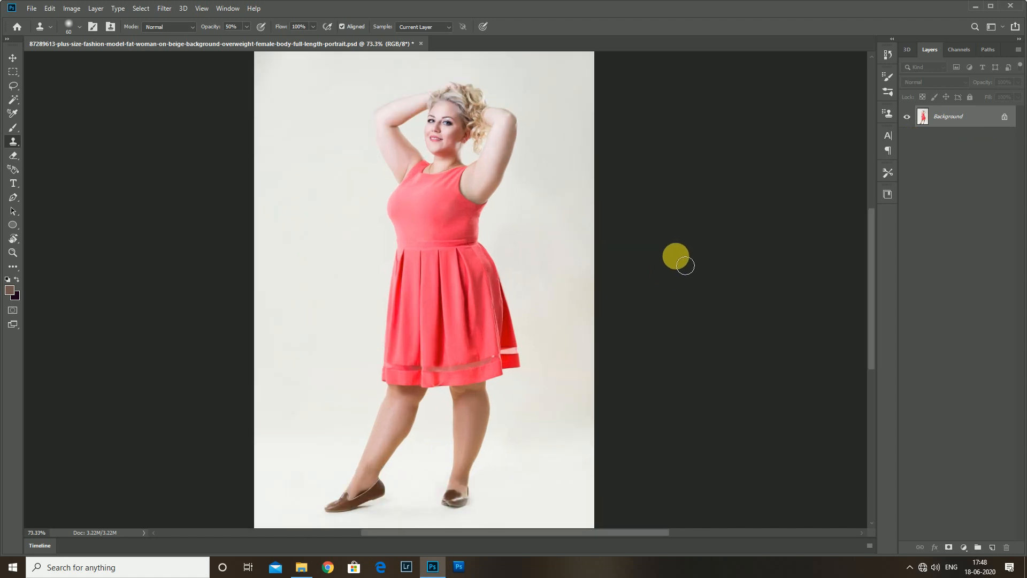
- Start a Pen tool path at the toe of the extended foot's shoe and trace the shoe's upper edge to the ankle
key(p)
scroll(380, 444, up, 3)
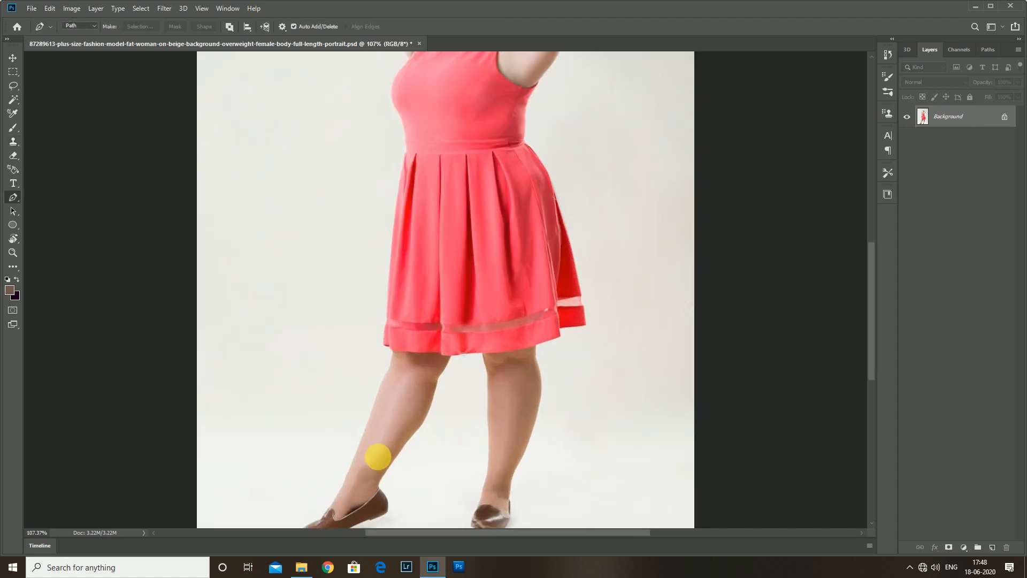
drag(374, 454, 379, 443)
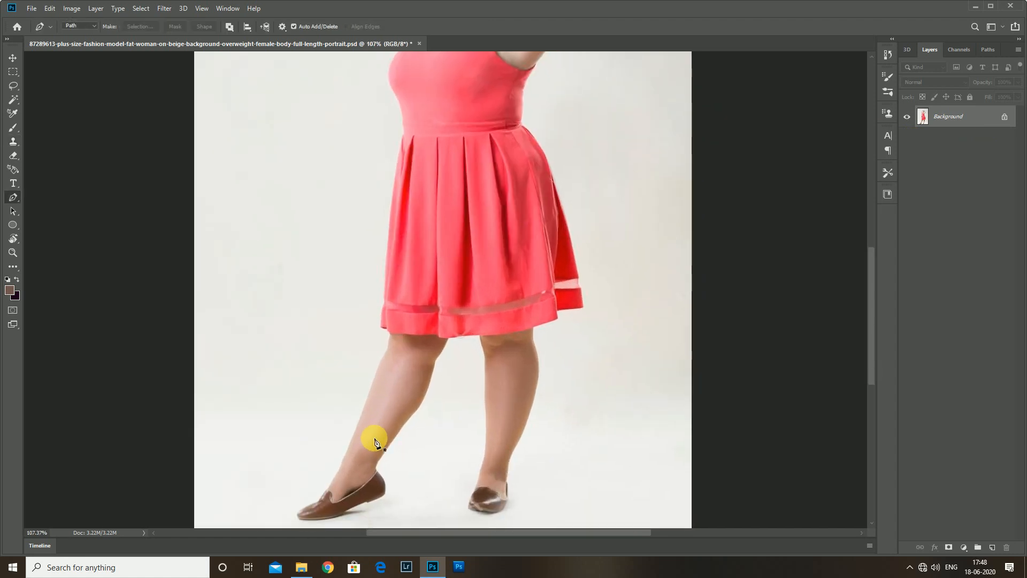
scroll(332, 500, up, 2)
drag(332, 500, 298, 470)
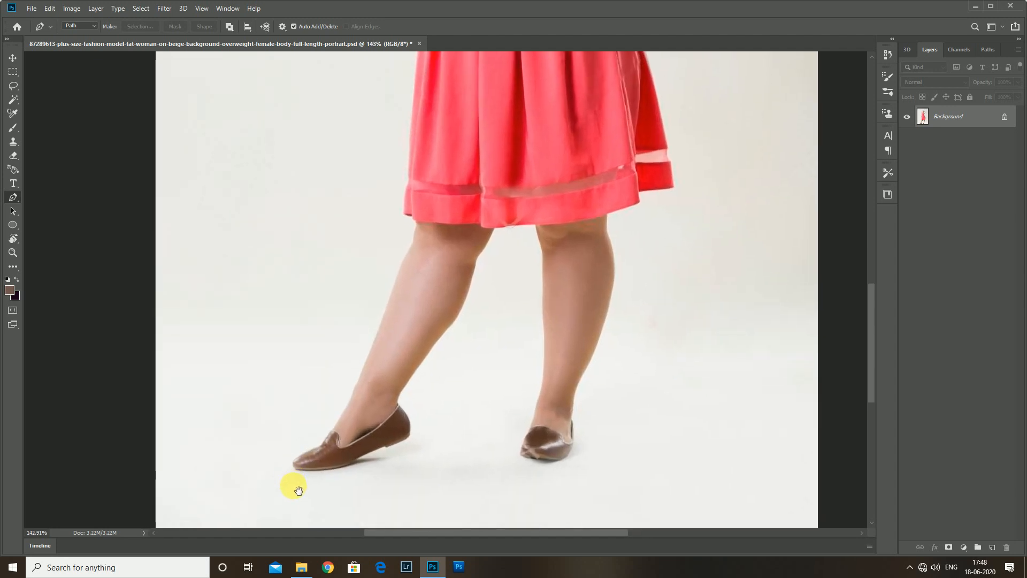
scroll(297, 444, up, 4)
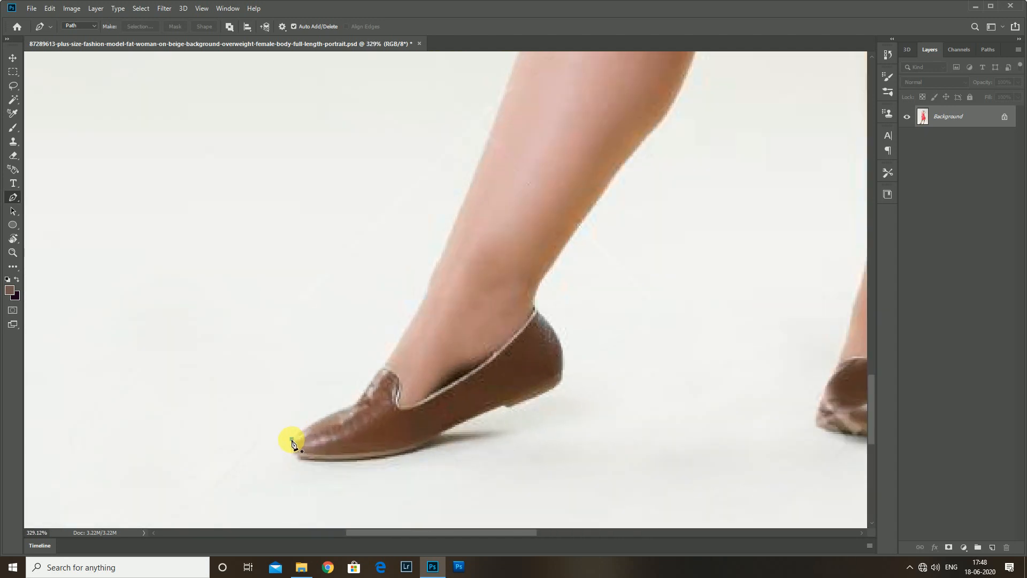
click(350, 407)
drag(356, 401, 312, 434)
drag(321, 423, 329, 417)
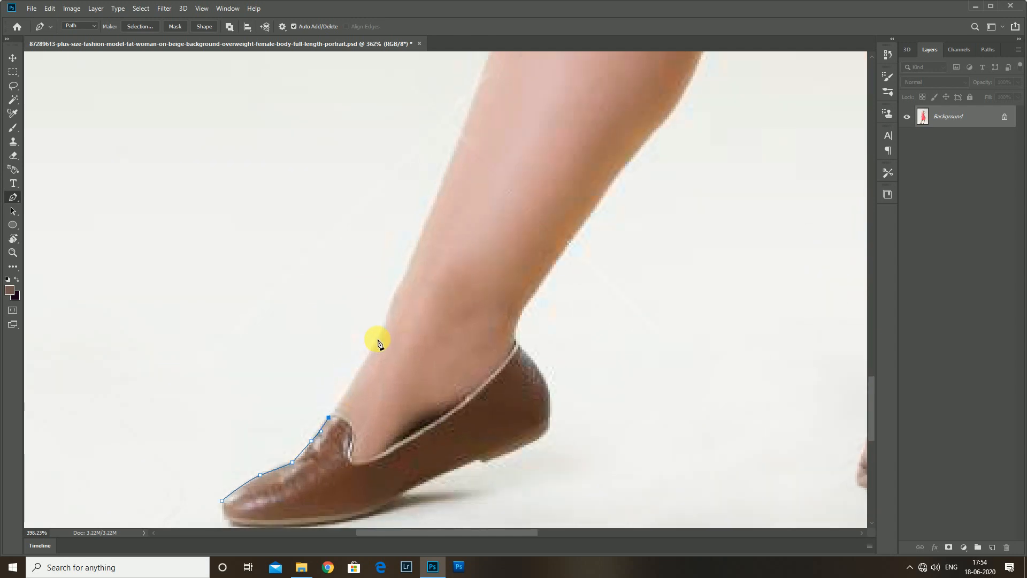
- Continue the path up the outer edge of the extended leg and around the adjoining corner of the skirt hem
click(378, 340)
drag(414, 279, 321, 442)
drag(367, 296, 377, 272)
mouse_move(411, 201)
mouse_down()
mouse_move(376, 291)
mouse_move(405, 186)
mouse_up()
drag(428, 139, 379, 244)
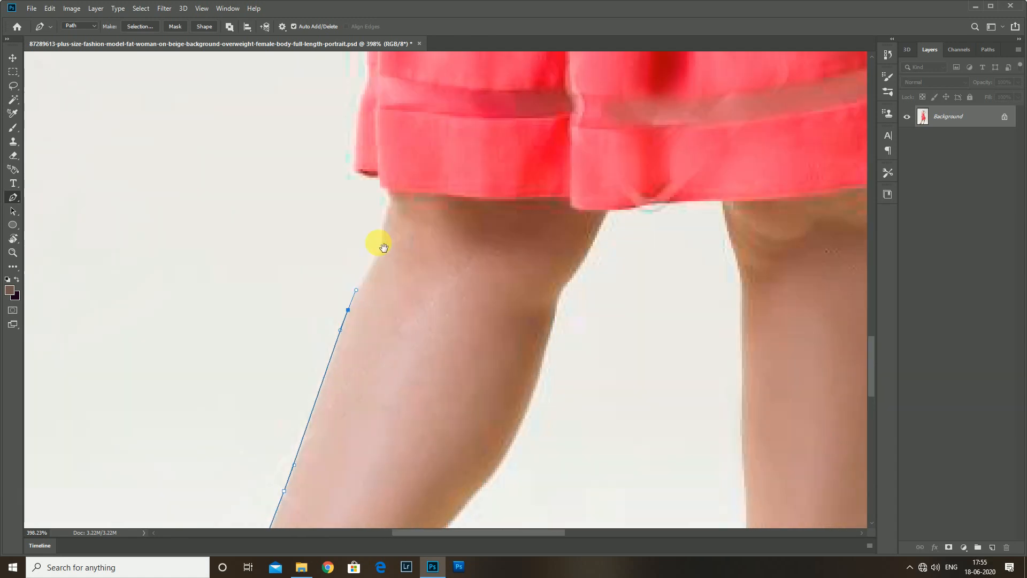
drag(391, 195, 294, 316)
click(364, 273)
click(359, 259)
drag(303, 278, 293, 343)
- Continue the path up the skirt's edge on the extended-leg side to the waist
scroll(301, 281, down, 2)
drag(304, 224, 240, 388)
click(252, 220)
drag(262, 177, 231, 302)
drag(244, 210, 238, 241)
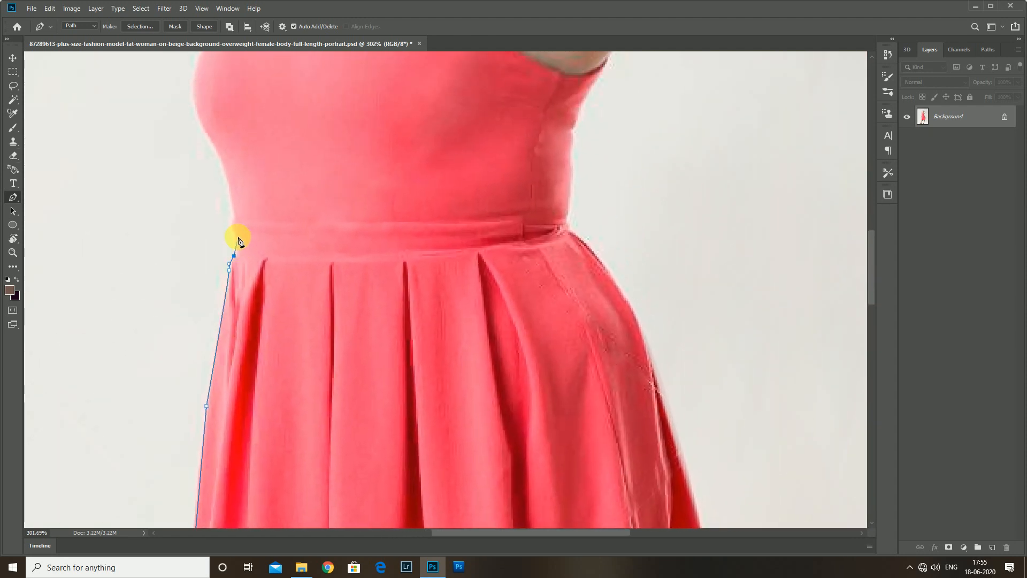
- Continue the path around the bust to the armpit and along the underside of the raised upper arm
drag(234, 186, 216, 313)
scroll(210, 271, up, 2)
click(211, 311)
drag(197, 193, 155, 201)
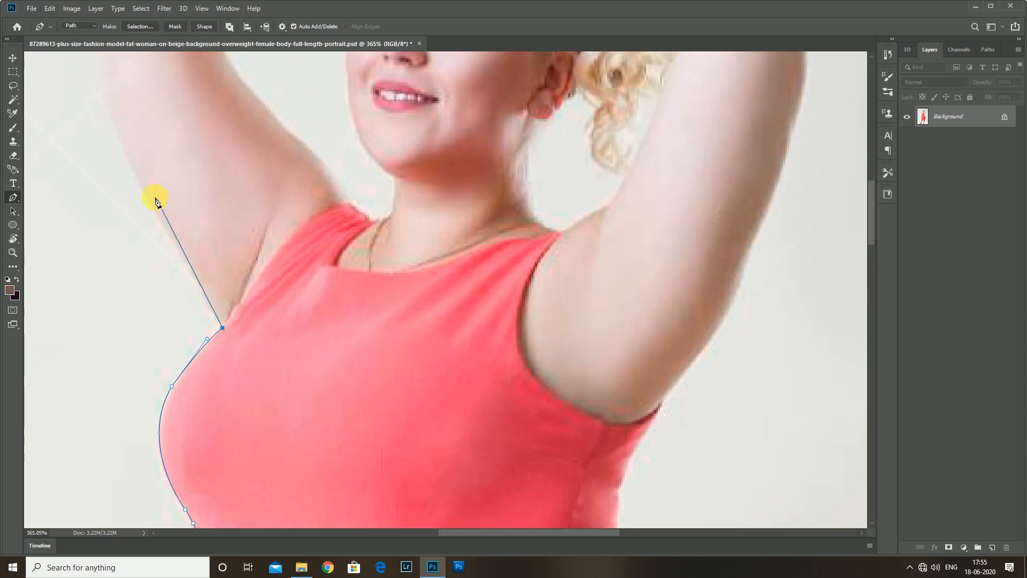
scroll(136, 161, down, 5)
drag(133, 136, 148, 315)
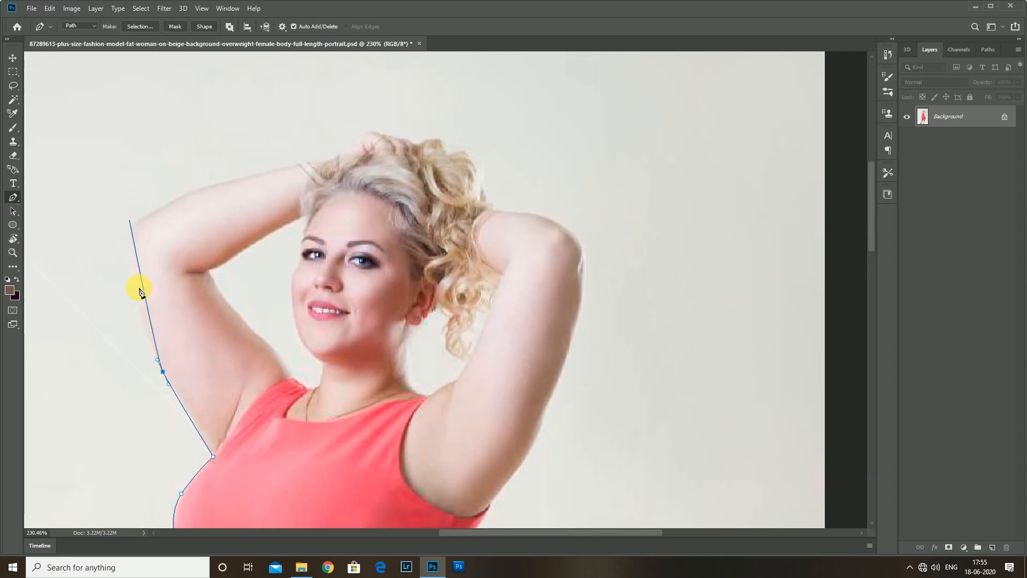
- Continue the path around the raised elbow and along the forearm to the hand on top of the head
scroll(136, 273, up, 1)
drag(132, 275, 137, 242)
click(131, 230)
scroll(193, 235, up, 1)
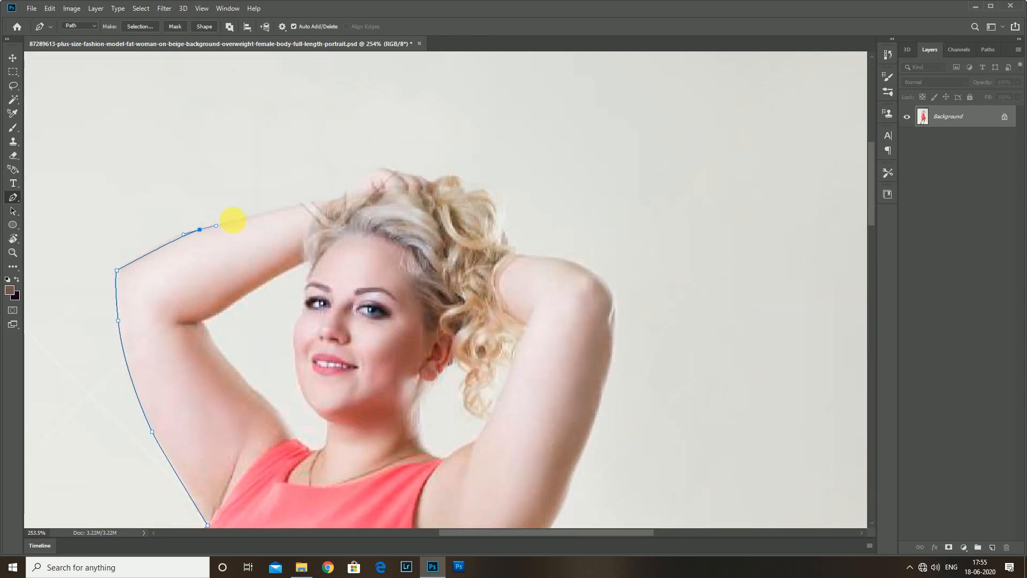
click(329, 199)
drag(359, 192, 271, 233)
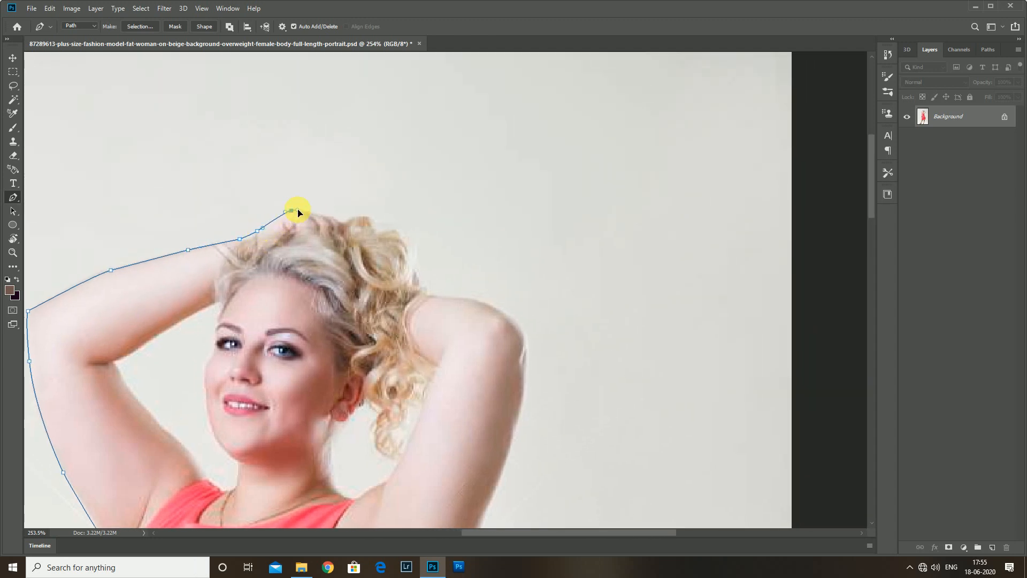
- Continue the path over the hand and curly hair to the other raised elbow
click(336, 246)
drag(398, 231, 337, 258)
drag(352, 275, 348, 267)
mouse_move(394, 311)
mouse_down()
mouse_move(349, 304)
mouse_move(398, 306)
mouse_up()
drag(421, 337, 395, 343)
- Continue the path down the second raised arm and the side of the bodice
drag(377, 413, 400, 352)
drag(384, 399, 406, 316)
click(395, 340)
click(374, 373)
drag(374, 372, 396, 284)
click(375, 312)
click(371, 352)
- Continue the path from the waist down the skirt's flared edge to the sheer band near the hem
drag(367, 393, 346, 290)
click(345, 292)
drag(412, 387, 387, 362)
drag(446, 451, 393, 330)
drag(380, 398, 382, 330)
drag(390, 327, 391, 330)
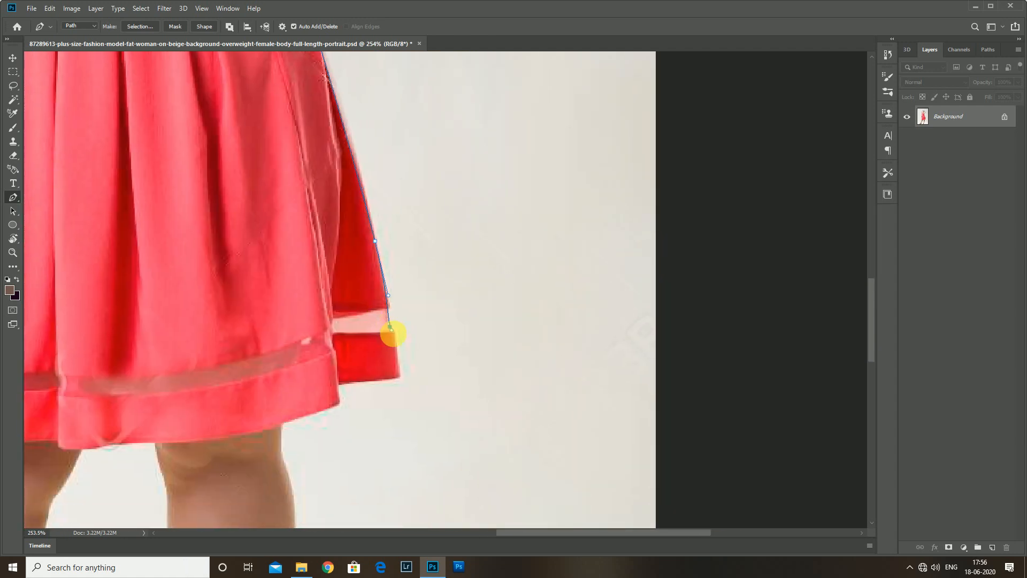
- Trace the path around the skirt's flared hem corner and along the hem to the standing leg
click(337, 384)
drag(339, 402, 360, 369)
click(369, 366)
click(333, 379)
drag(333, 416, 337, 374)
click(339, 372)
- Continue the path down the outer edge of the standing leg to the shoe's heel
mouse_move(347, 434)
mouse_down()
mouse_move(354, 374)
mouse_move(351, 428)
mouse_up()
drag(331, 526, 325, 403)
drag(322, 429, 333, 358)
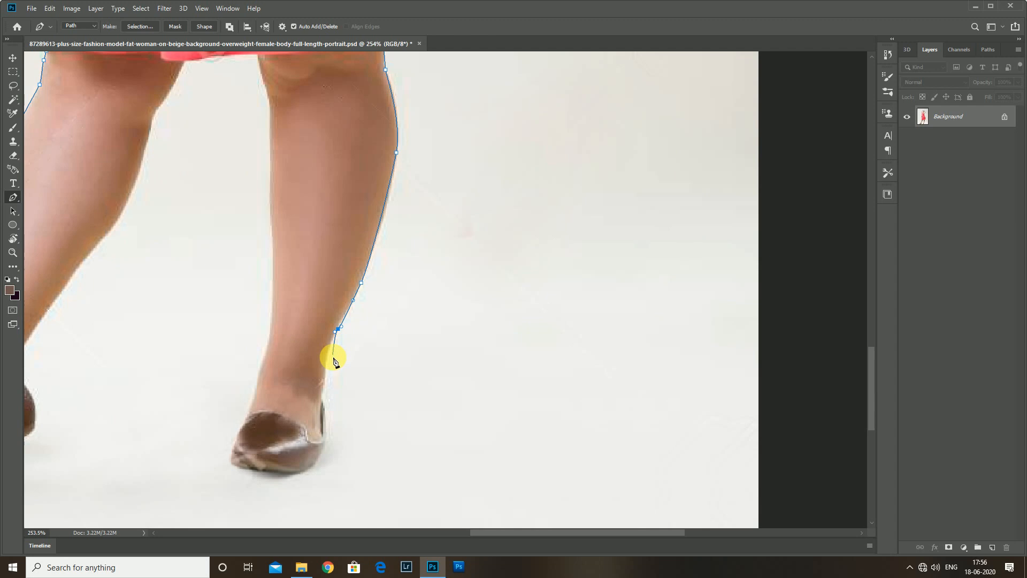
drag(322, 396, 321, 398)
- Trace the path around the heel and sole of the standing foot's shoe to its toe
drag(322, 432, 347, 359)
drag(351, 367, 284, 405)
key(ctrl+z)
scroll(314, 400, up, 2)
drag(256, 395, 246, 381)
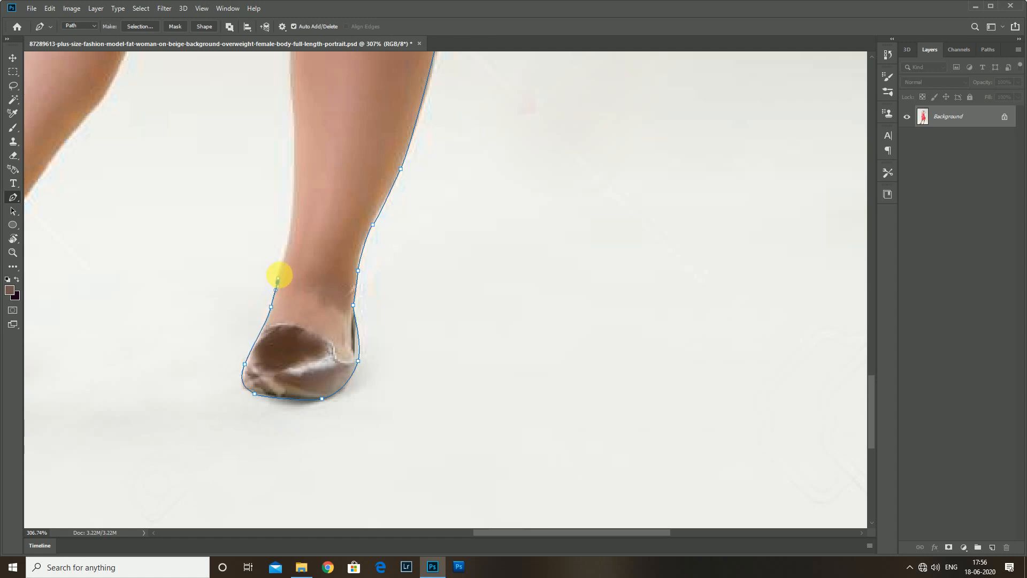
- Continue the path from the standing foot up the inner edge of the leg towards the hem
drag(279, 275, 273, 365)
drag(281, 336, 282, 328)
drag(294, 252, 280, 350)
drag(275, 301, 274, 259)
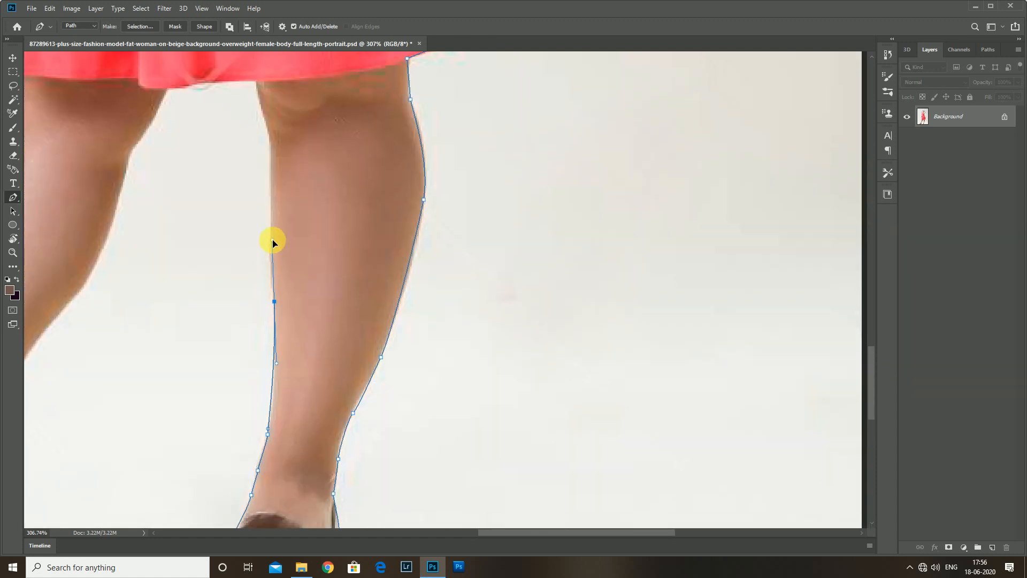
drag(272, 161, 266, 275)
click(266, 259)
- Continue the path along the skirt hem between the two legs
drag(262, 216, 270, 342)
drag(265, 337, 263, 328)
click(261, 320)
drag(200, 323, 295, 332)
drag(300, 326, 284, 333)
- Continue the path down the inner edge of the extended leg towards the ankle
drag(236, 379, 248, 346)
click(253, 345)
click(242, 362)
drag(237, 413, 259, 332)
drag(243, 362, 235, 379)
drag(205, 435, 253, 361)
click(229, 380)
- Trace the heel and sole of the extended foot's shoe and close the path at the toe's starting point
drag(207, 446, 309, 214)
click(217, 369)
click(304, 235)
click(327, 261)
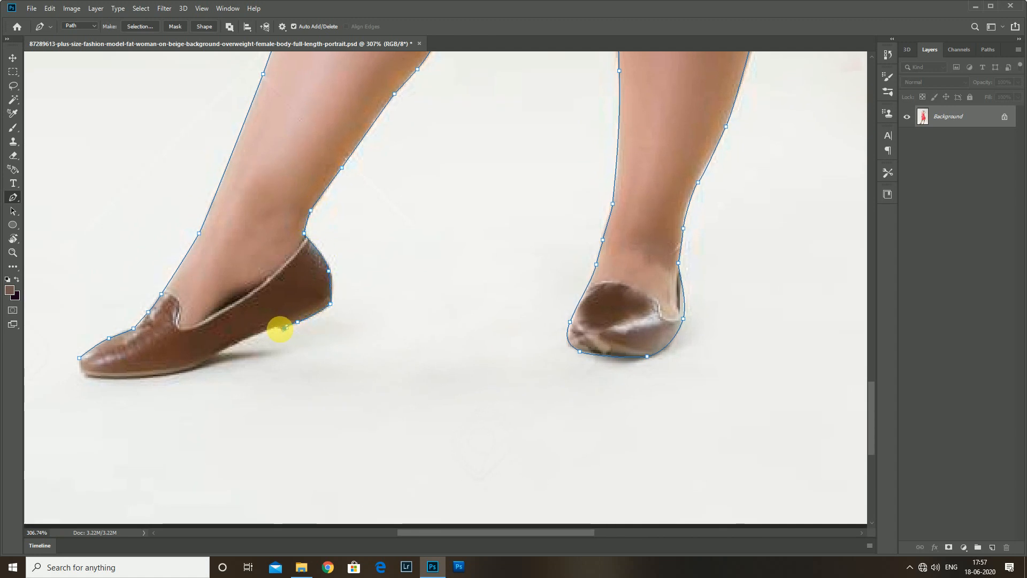
click(278, 328)
drag(254, 338, 288, 322)
drag(170, 360, 219, 374)
scroll(264, 373, up, 2)
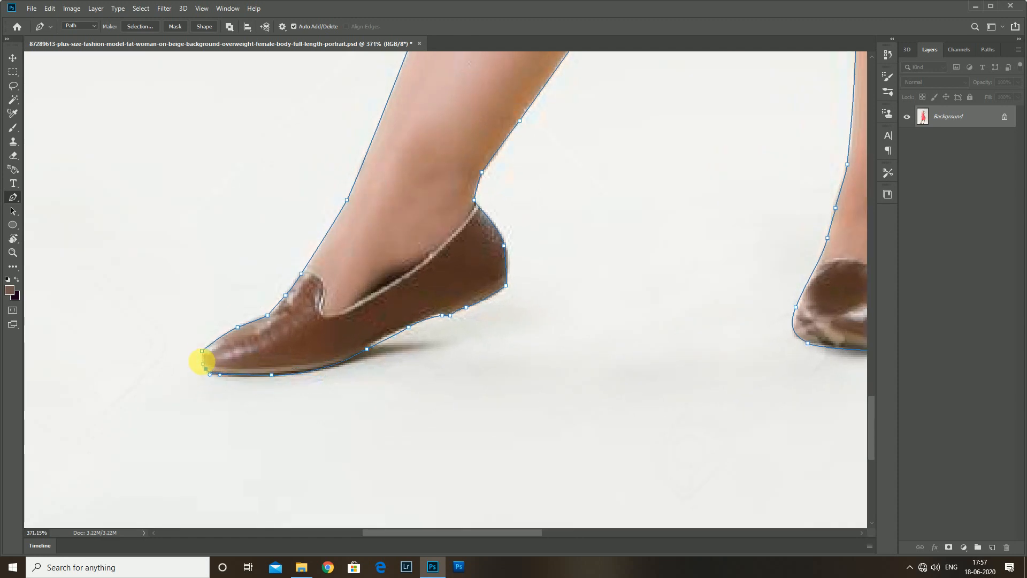
scroll(333, 264, down, 10)
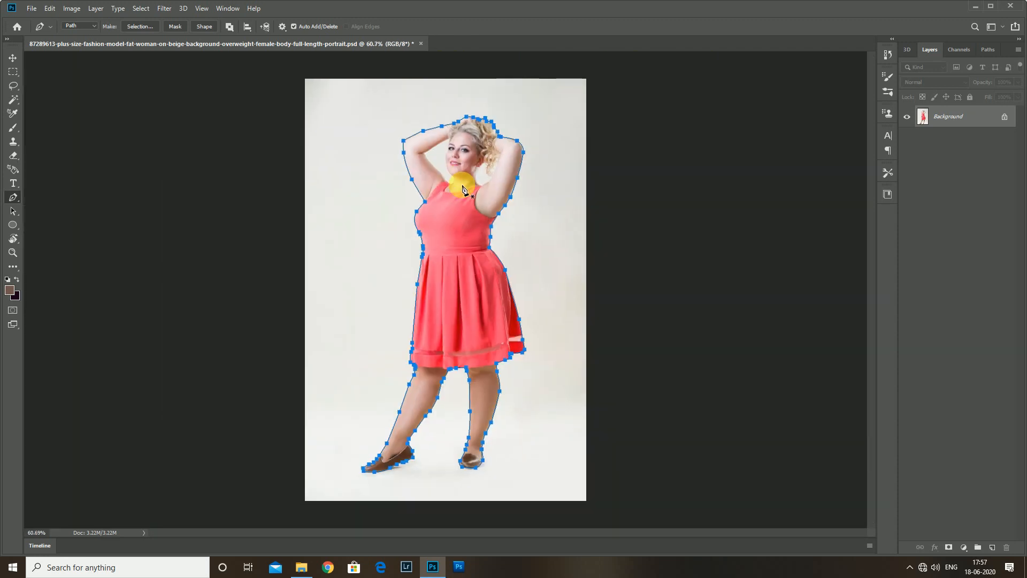
- Load the saved Path 1 outline of the woman as a selection
click(989, 49)
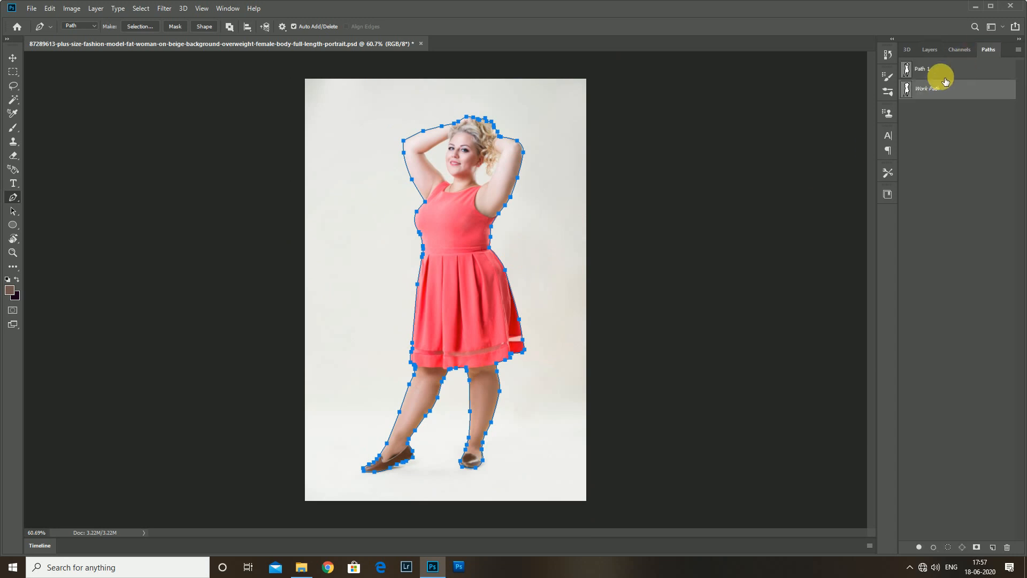
click(941, 76)
key(ctrl+Return)
scroll(493, 242, up, 2)
scroll(527, 204, up, 3)
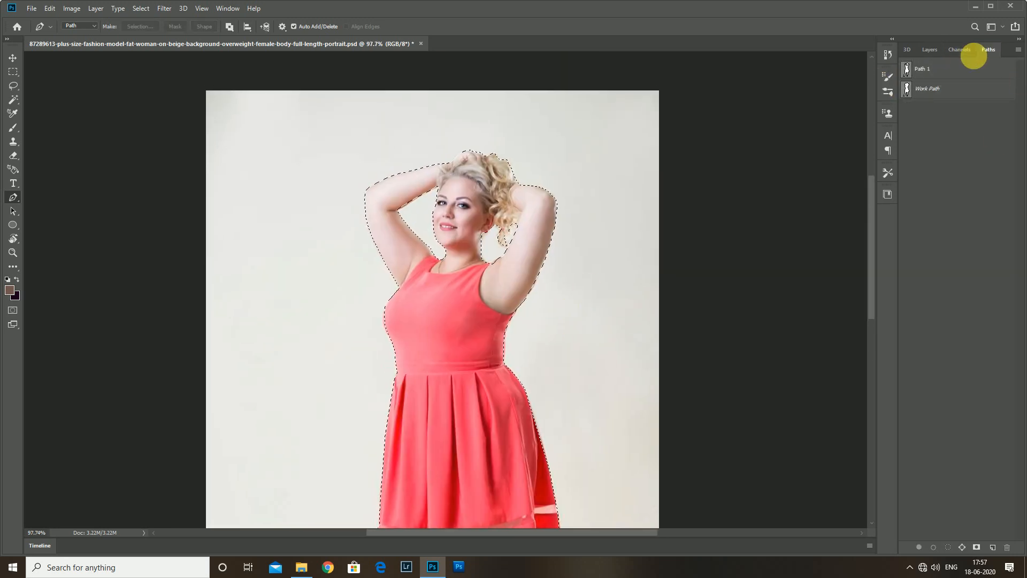
- Feather the selection and copy the selected woman from the Background to a new layer
click(929, 49)
scroll(752, 198, down, 4)
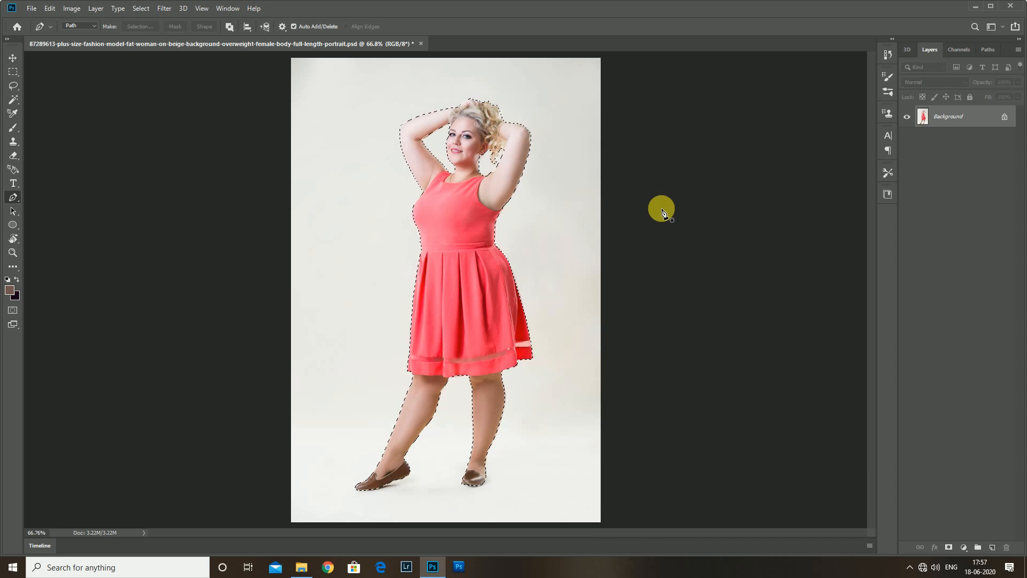
key(shift+F6)
key(Return)
key(ctrl+j)
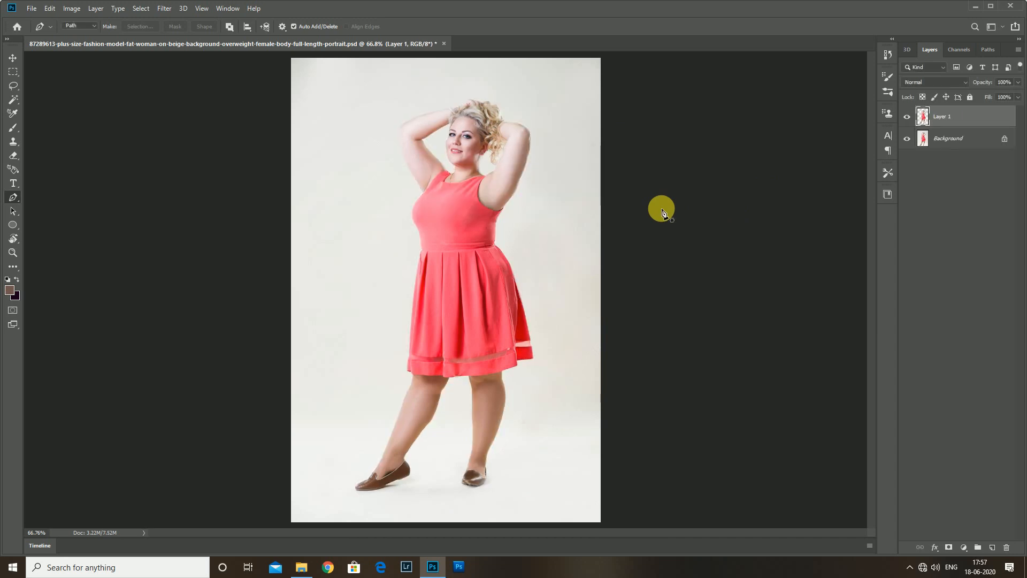
- Hide the Background layer to isolate the cutout on transparency
click(907, 139)
scroll(626, 236, down, 2)
scroll(428, 348, up, 5)
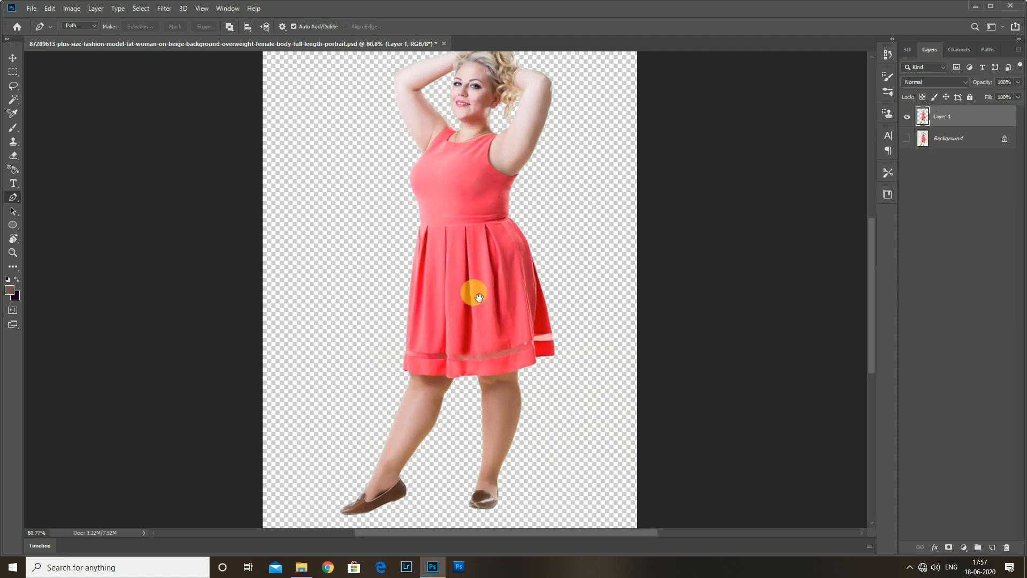
scroll(484, 324, down, 2)
scroll(485, 325, up, 2)
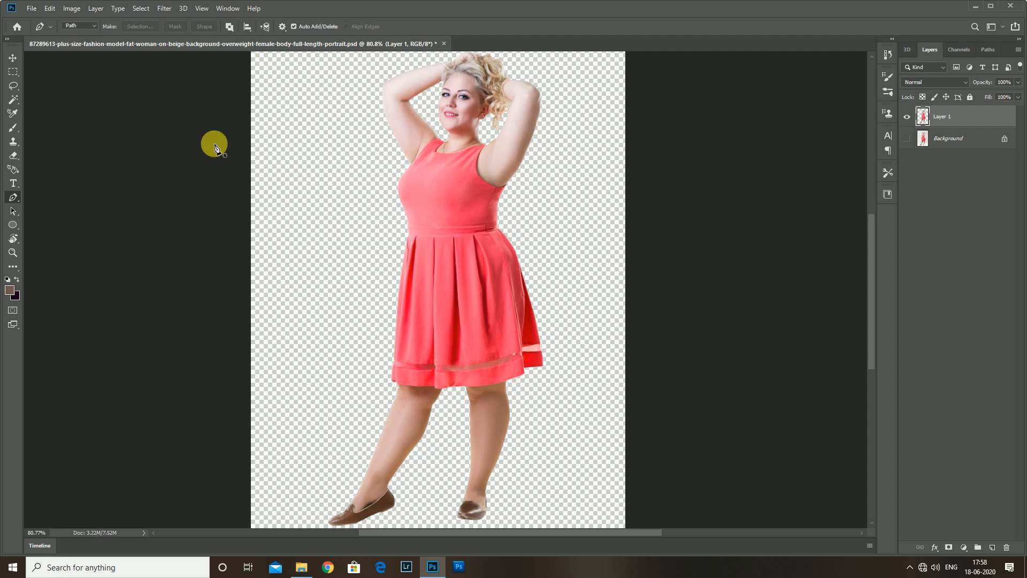
- Open the Liquify filter on the cutout layer and nudge the extended foot's shoe edge with a size 50 Forward Warp brush
click(165, 9)
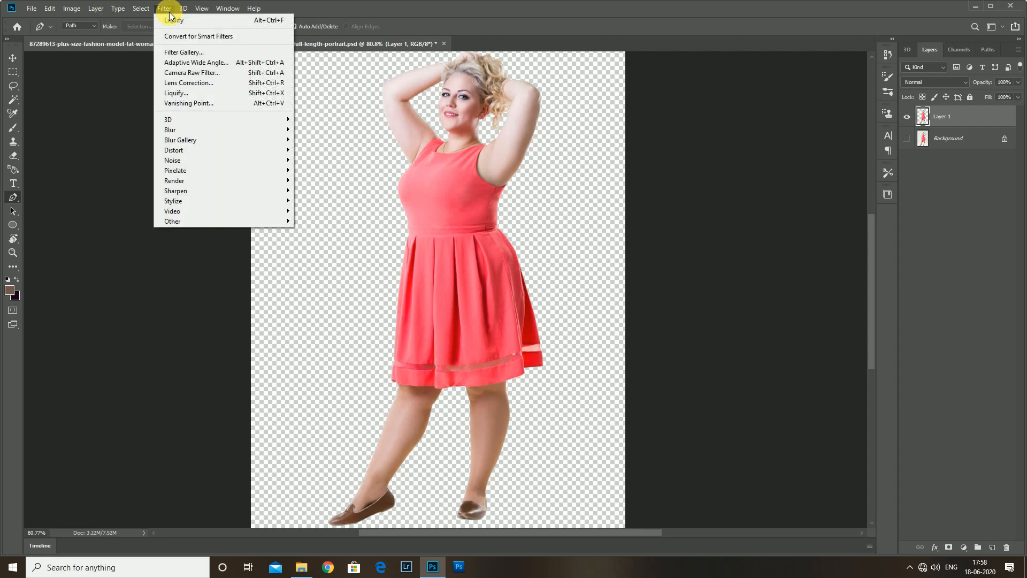
click(207, 93)
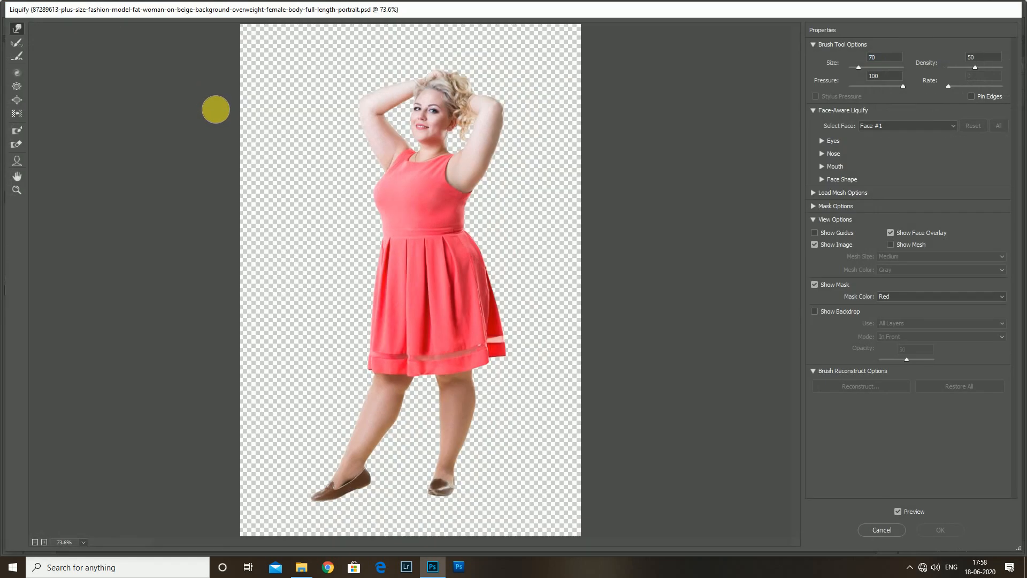
scroll(249, 123, up, 3)
drag(524, 390, 550, 310)
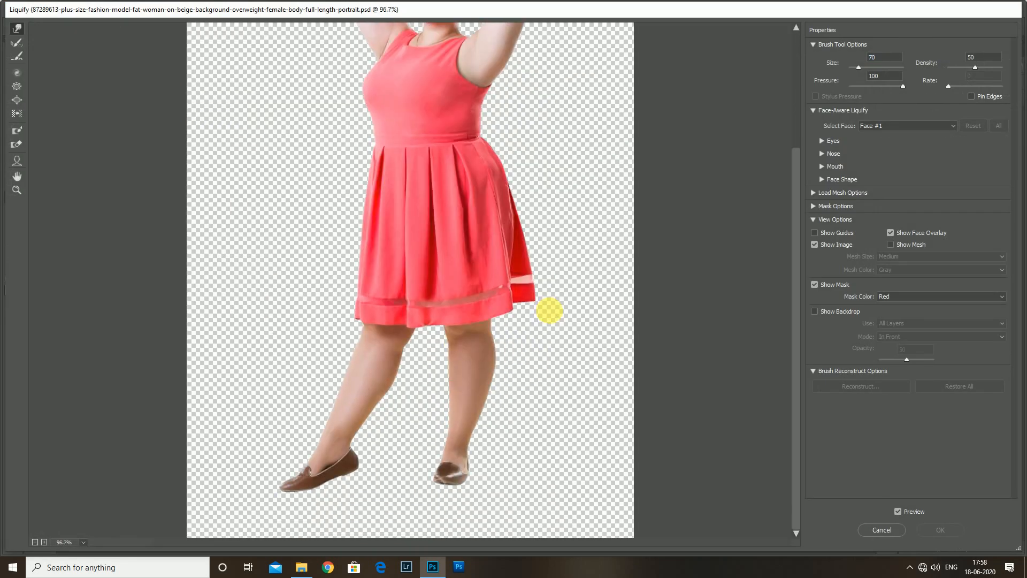
scroll(321, 491, up, 4)
drag(271, 486, 289, 399)
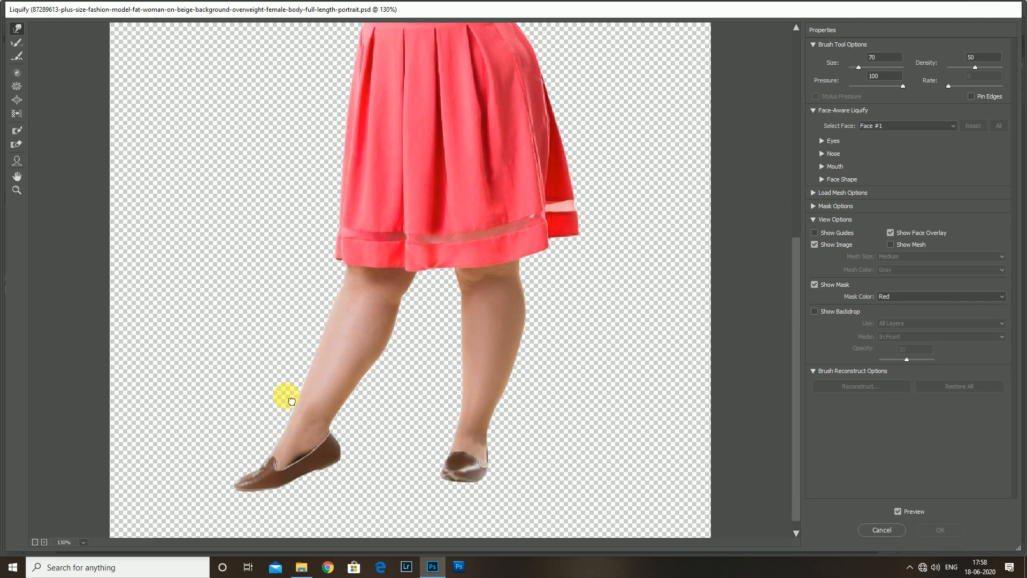
scroll(248, 448, up, 2)
scroll(217, 475, up, 1)
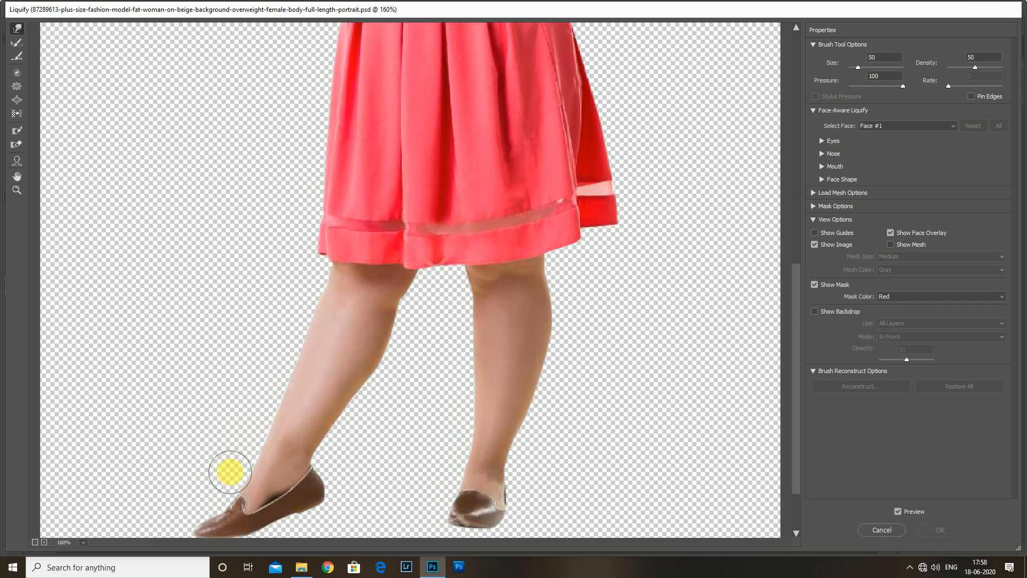
drag(229, 489, 222, 491)
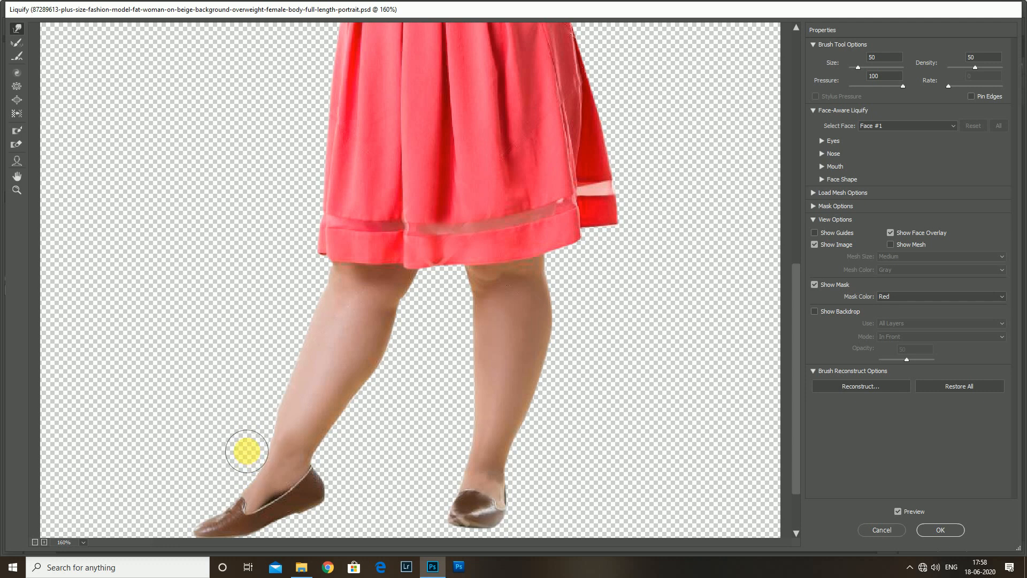
- Push in the extended leg's outer edge with a size 80 to 90 Forward Warp brush, refining below the hem at size 35
key(bracketright)
key(bracketright)
key(bracketright)
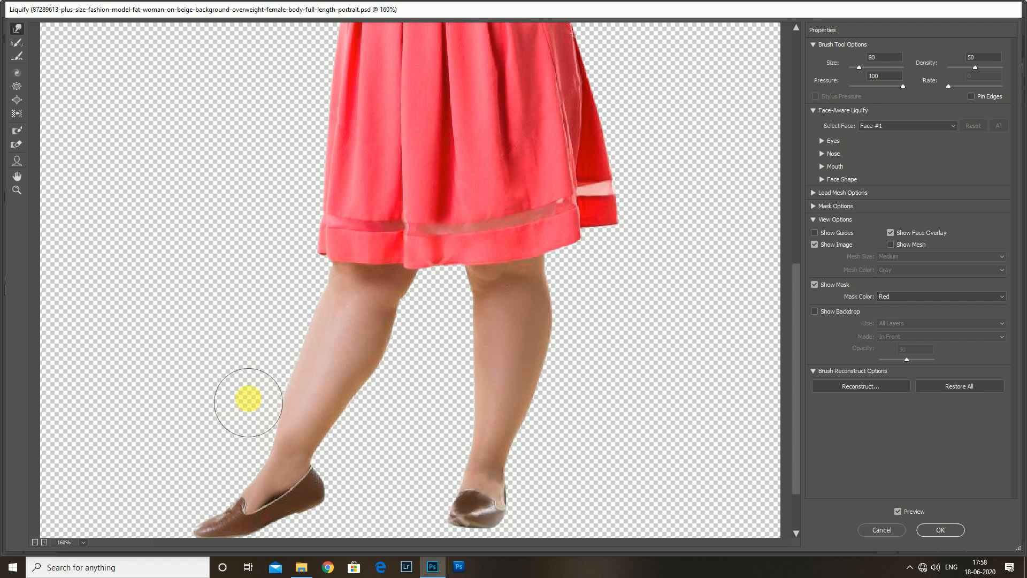
key(bracketright)
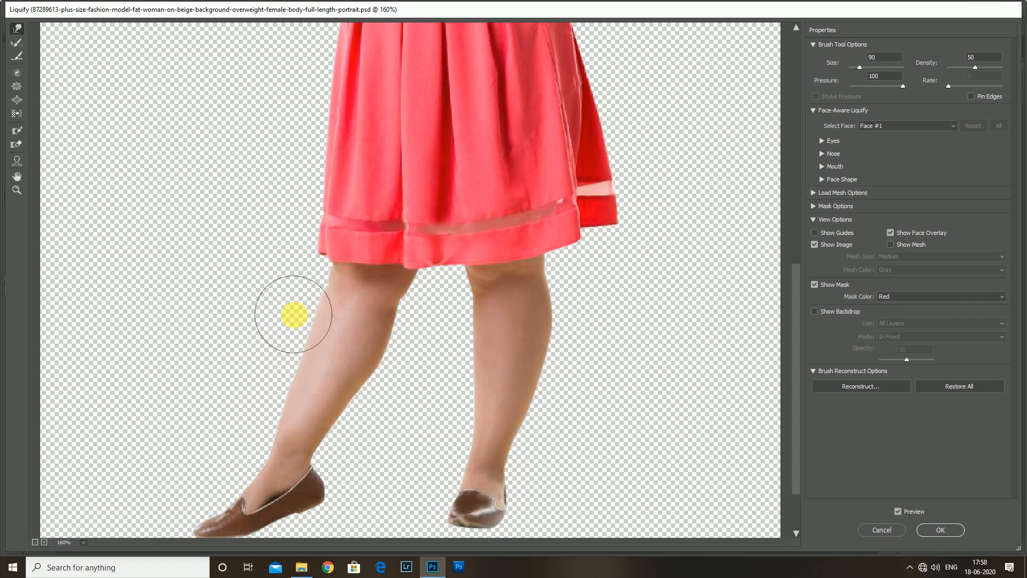
key(bracketleft)
key(bracketleft)
key(bracketleft)
key(bracketleft)
key(bracketleft)
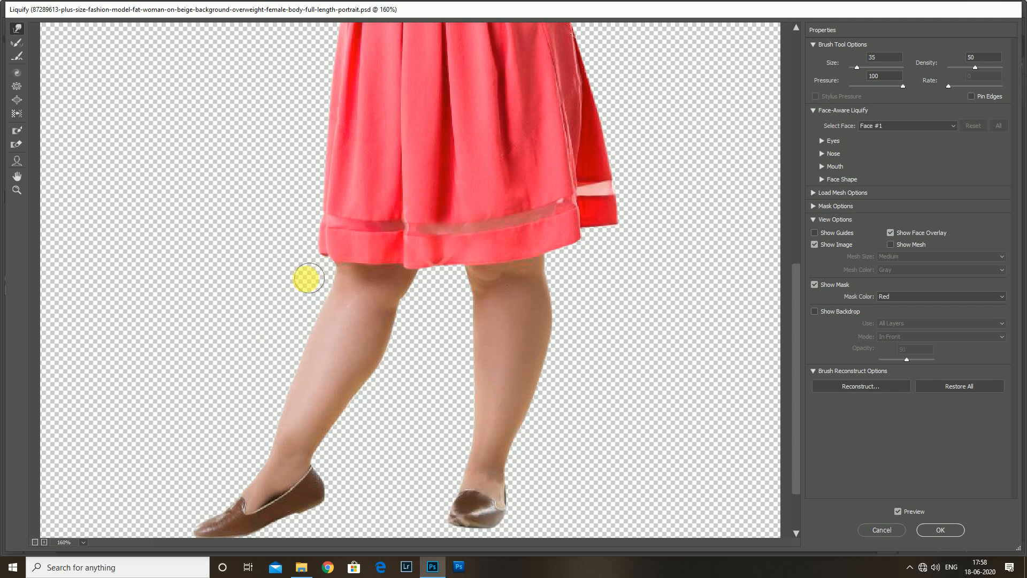
- Smooth the extended leg's outer contour from ankle to knee with a size 80 Forward Warp brush
key(bracketright)
key(bracketright)
key(bracketright)
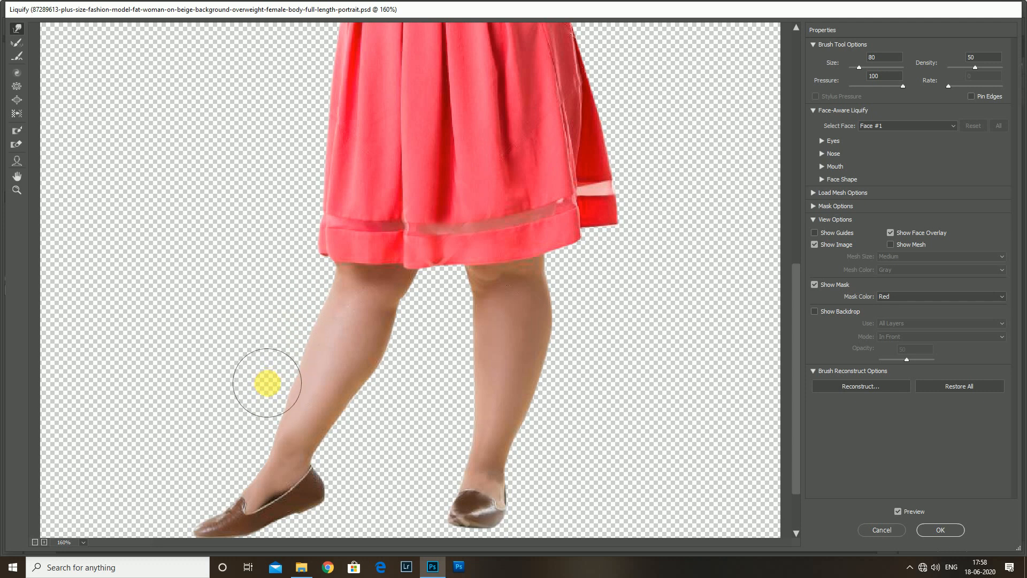
click(249, 435)
mouse_move(248, 435)
mouse_down()
mouse_move(268, 351)
mouse_move(296, 301)
mouse_up()
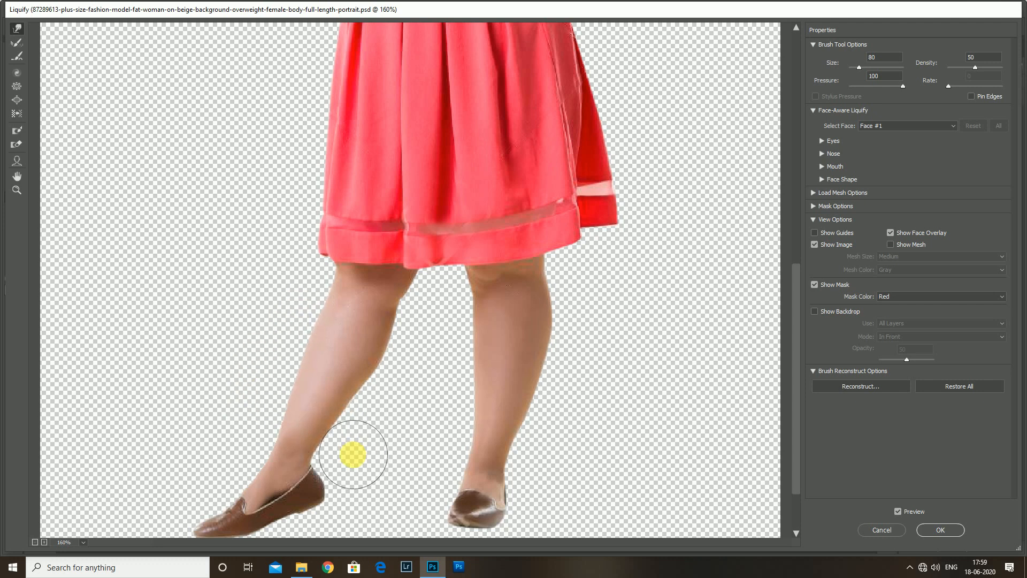
- Slim the extended leg's inner calf with a size 90 Forward Warp brush and refine its inner knee at sizes 80 and 60
key(bracketright)
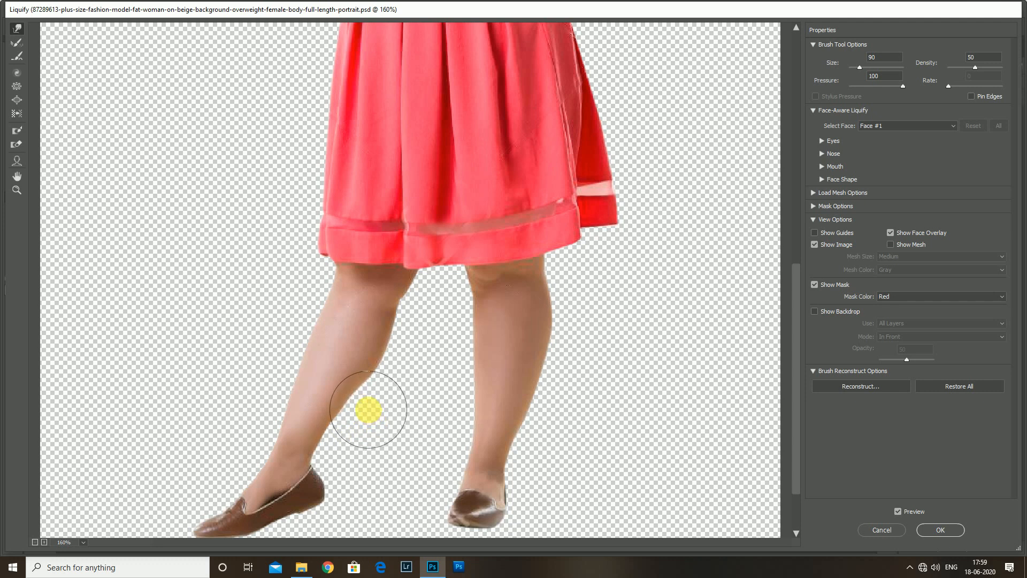
drag(394, 390, 353, 438)
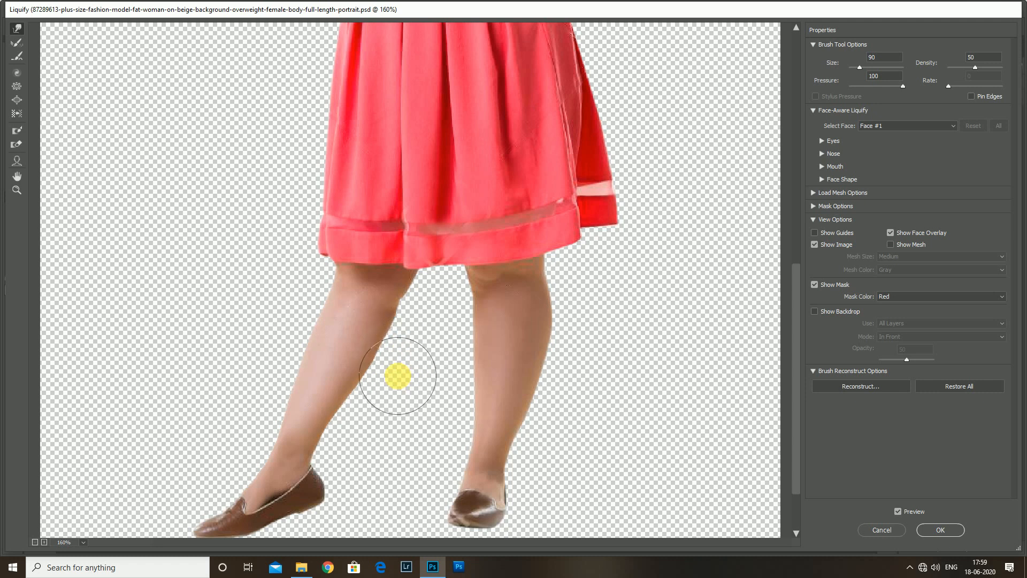
key(bracketleft)
key(bracketleft)
key(bracketleft)
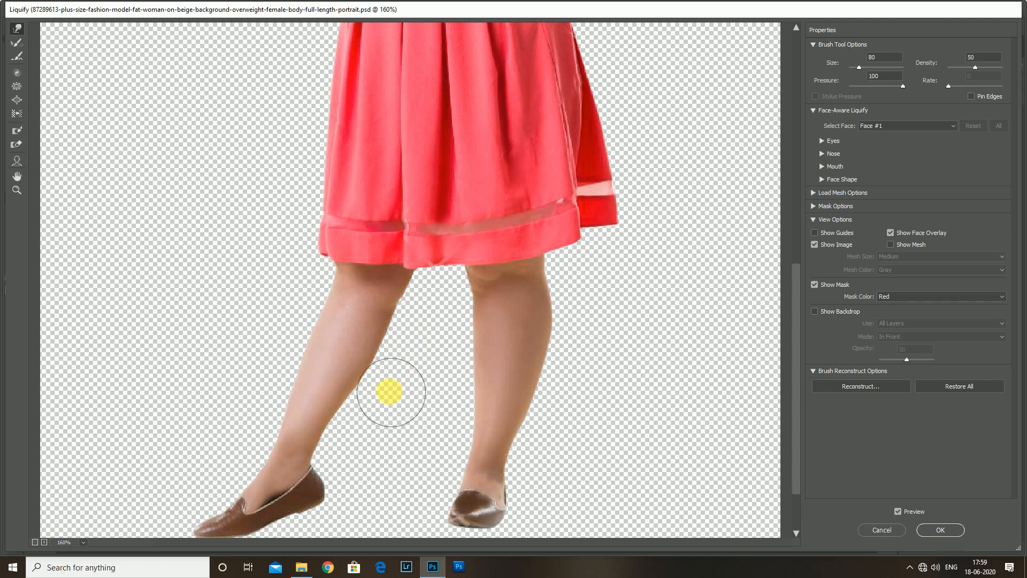
key(bracketright)
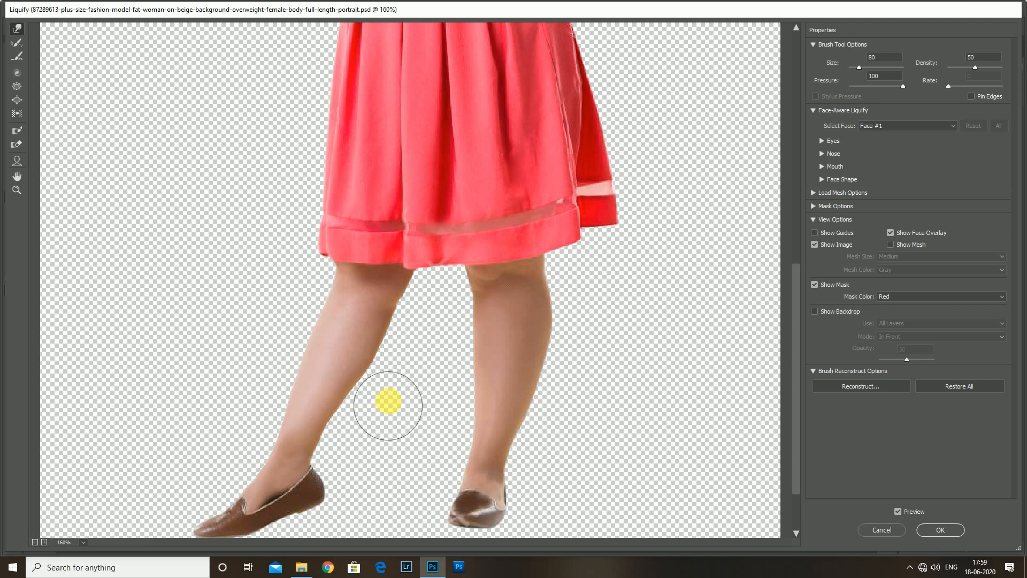
key(bracketleft)
key(bracketleft)
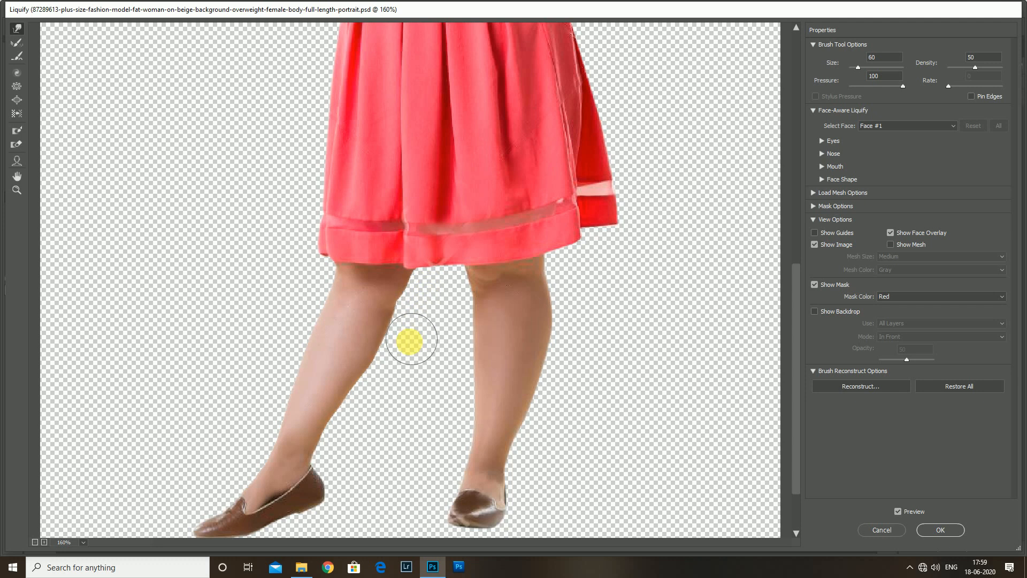
- Even out the extended leg's outer shin with a size 80 to 90 Forward Warp brush, checking the full figure
key(bracketright)
key(bracketright)
key(bracketright)
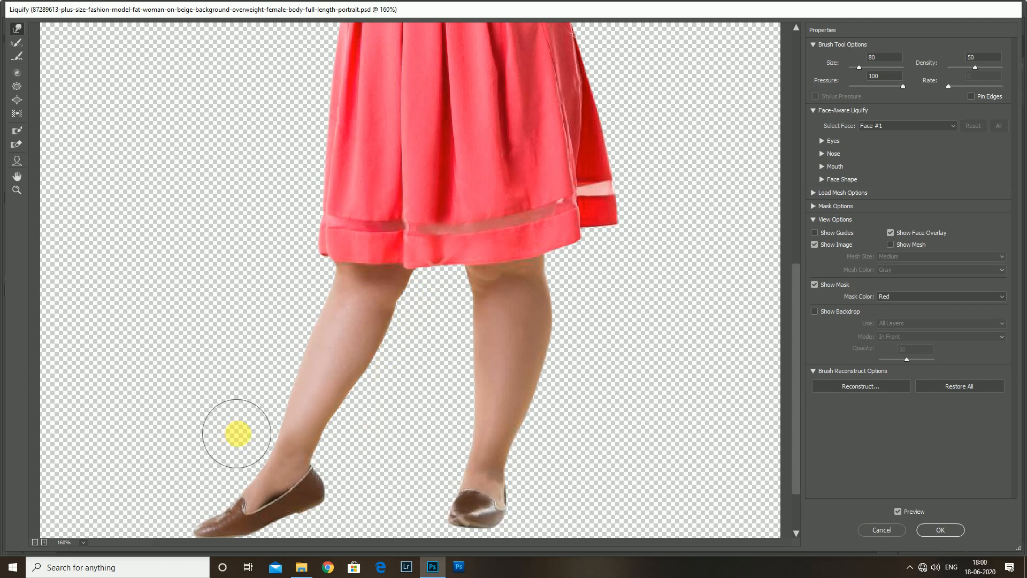
key(bracketright)
scroll(293, 281, down, 3)
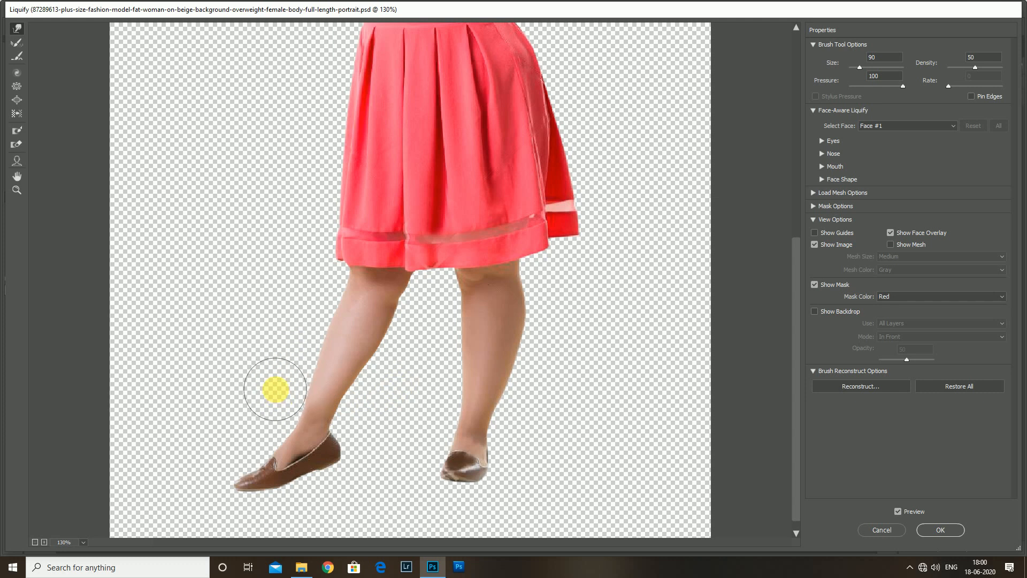
scroll(266, 379, down, 1)
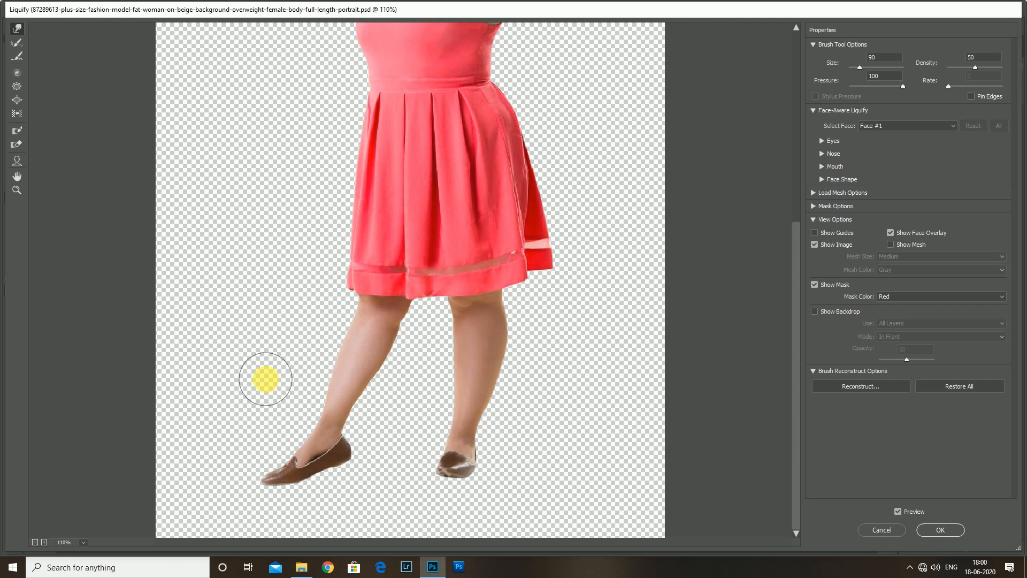
scroll(266, 379, down, 3)
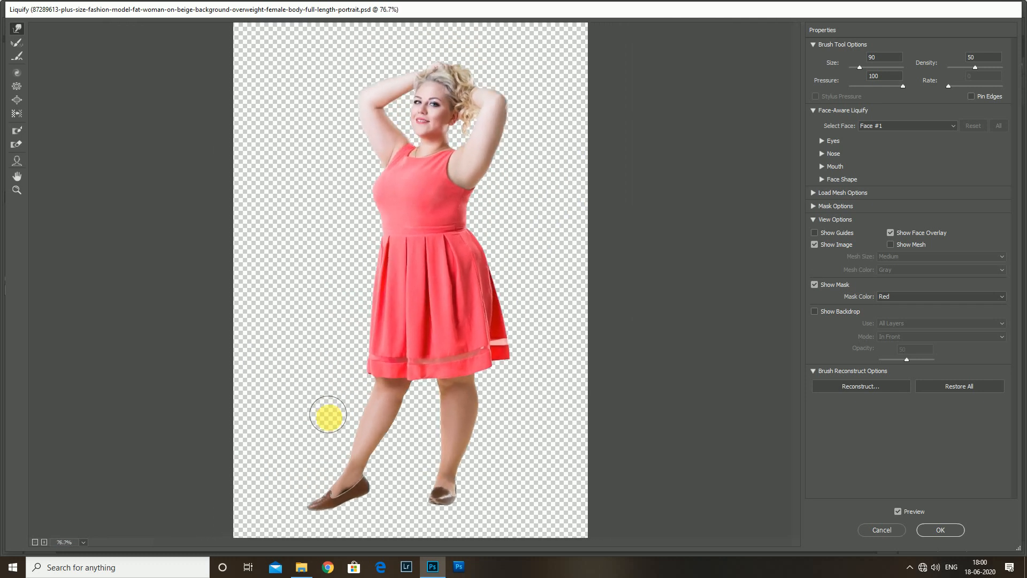
scroll(328, 414, up, 3)
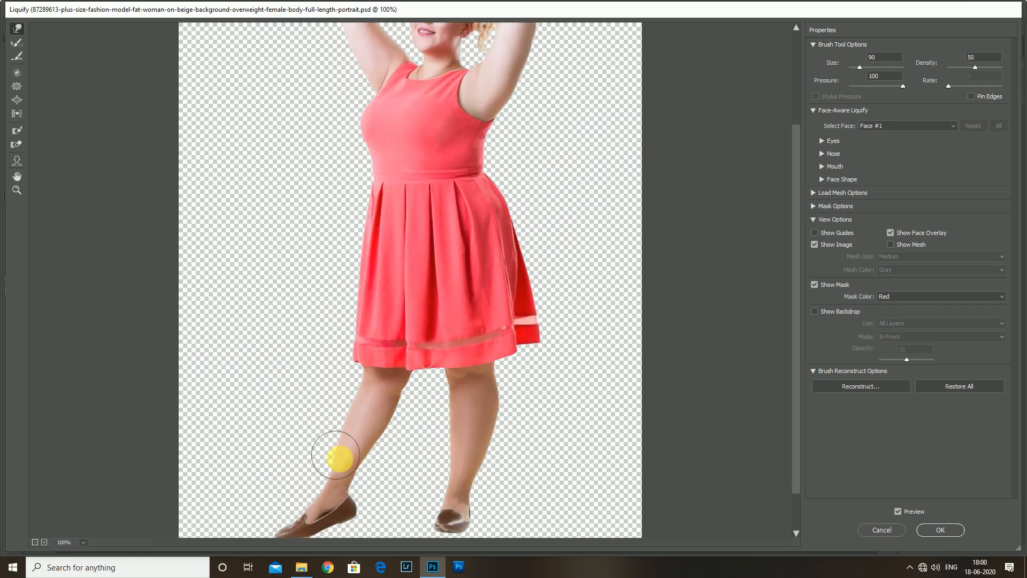
- Touch up the extended leg's inner knee with a size 60 Forward Warp brush
key(bracketleft)
key(bracketleft)
key(bracketleft)
scroll(348, 468, up, 4)
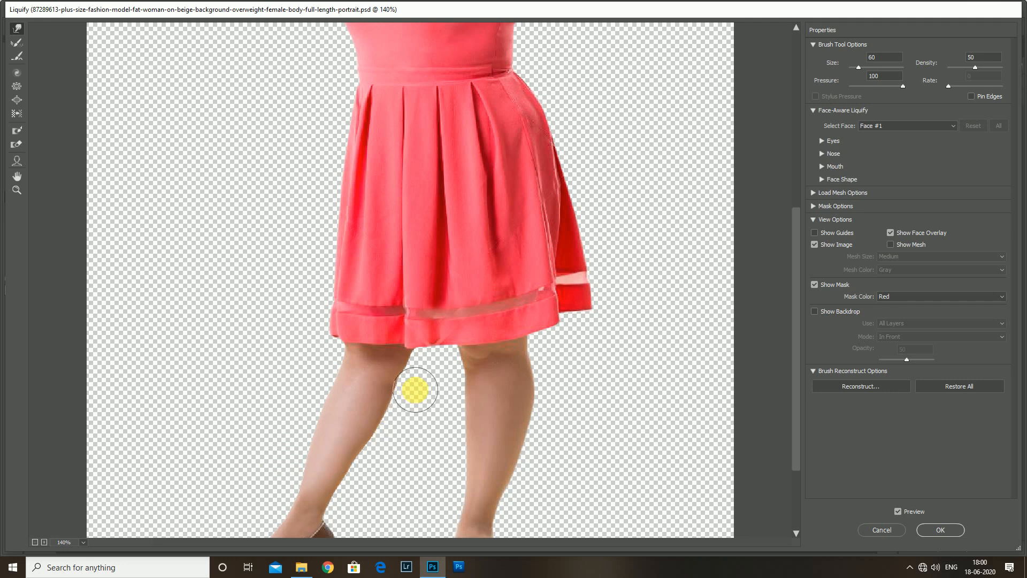
scroll(414, 399, down, 5)
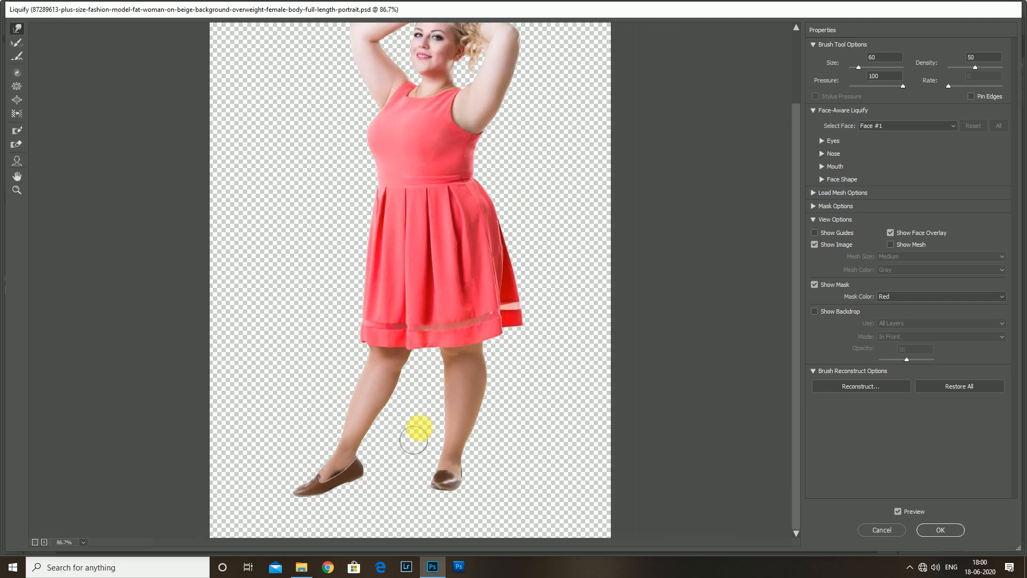
- Push in the standing leg's outer calf with the Forward Warp brush enlarged from 60 to 150
scroll(417, 444, up, 2)
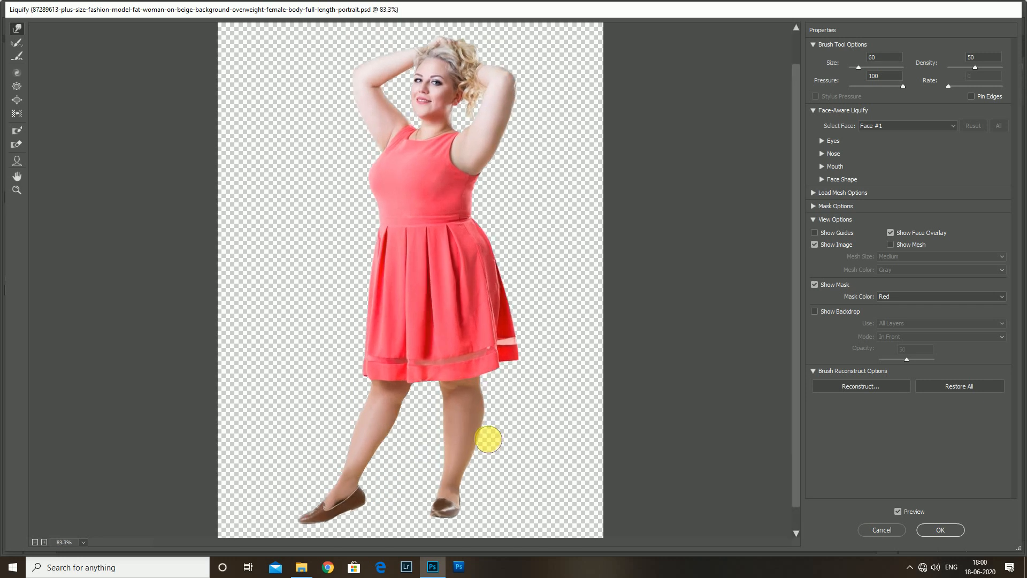
scroll(507, 403, up, 1)
key(bracketright)
key(bracketright)
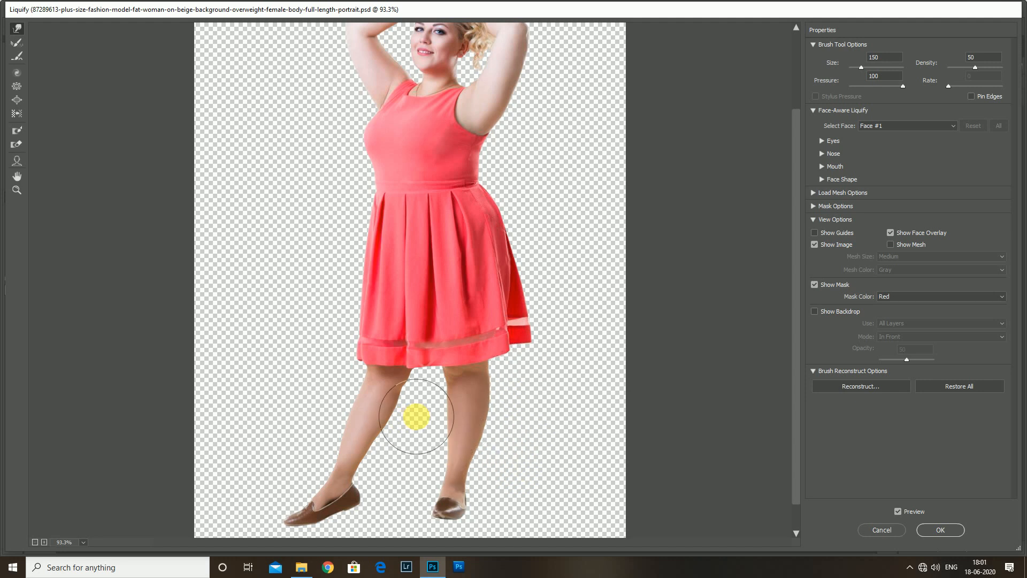
- Reshape the standing leg's inner knee edge below the hem with the Forward Warp brush reduced to size 50
scroll(416, 416, up, 1)
key(bracketleft)
key(bracketleft)
key(bracketleft)
key(bracketleft)
key(bracketleft)
key(bracketleft)
key(bracketleft)
scroll(438, 396, up, 8)
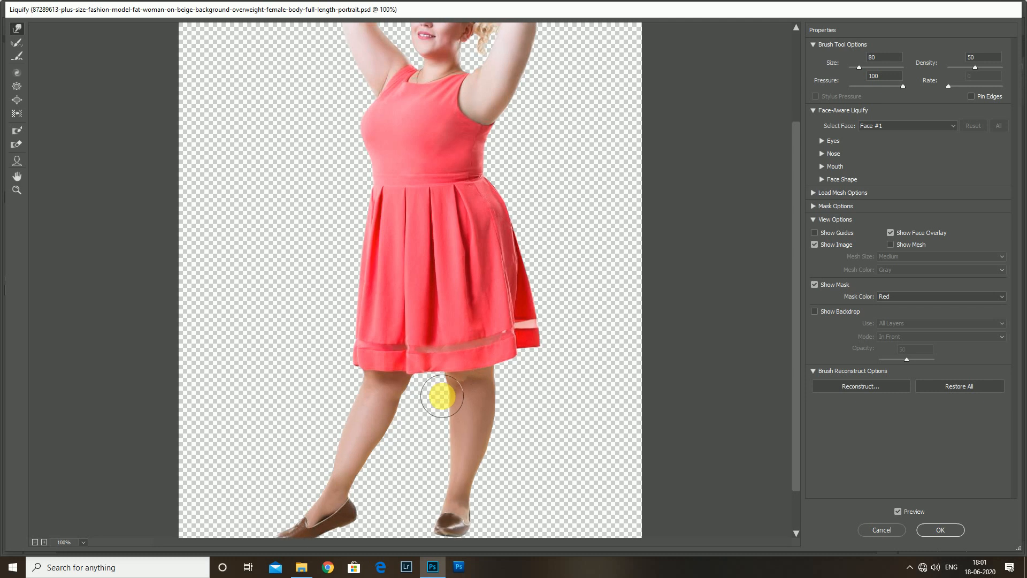
mouse_move(443, 461)
mouse_down()
mouse_move(440, 410)
mouse_move(424, 393)
mouse_up()
scroll(439, 411, up, 1)
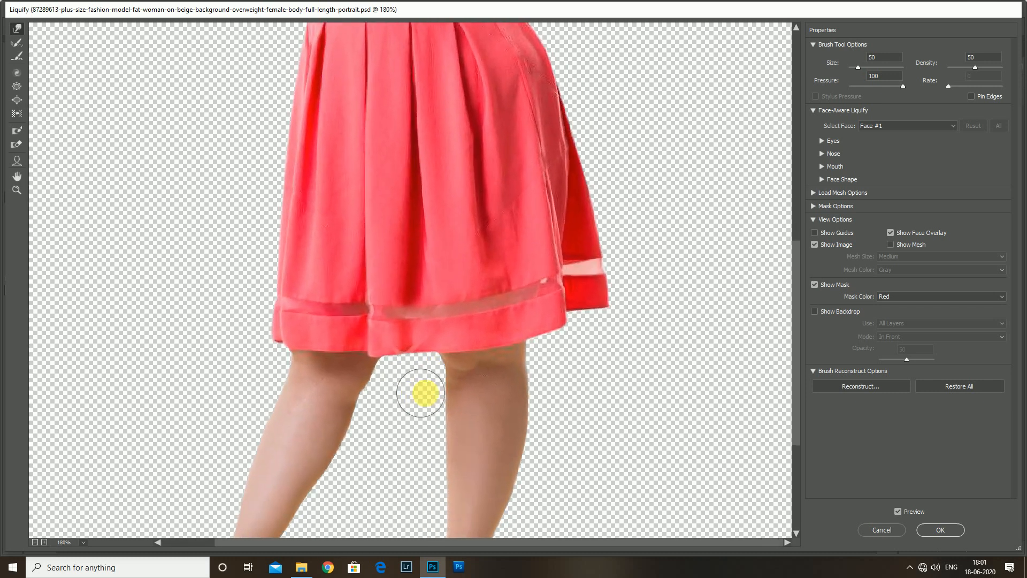
- Smooth the standing leg's inner edge from calf to knee with a size 70 Forward Warp brush
scroll(428, 399, down, 1)
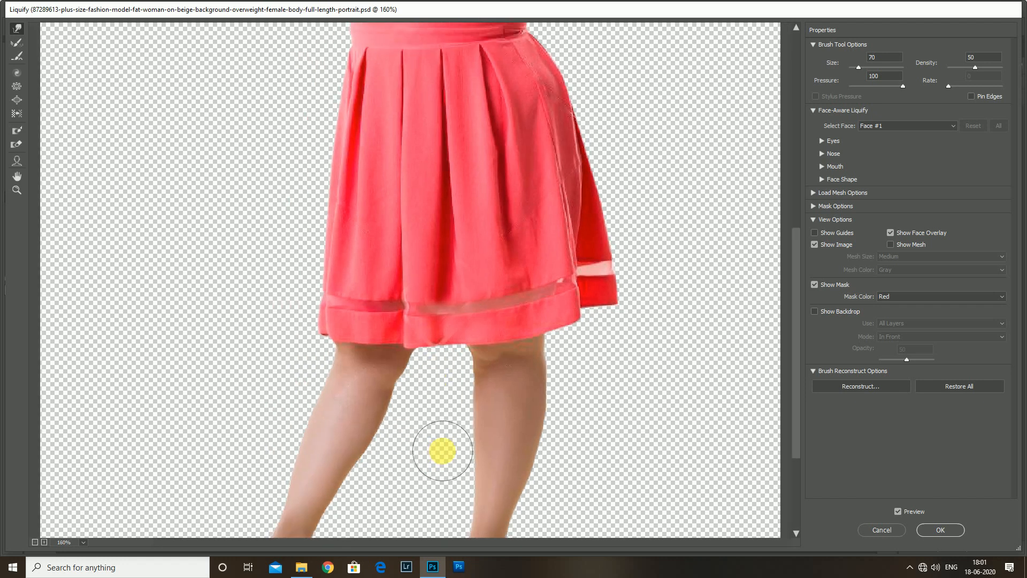
drag(442, 451, 412, 374)
scroll(394, 414, up, 1)
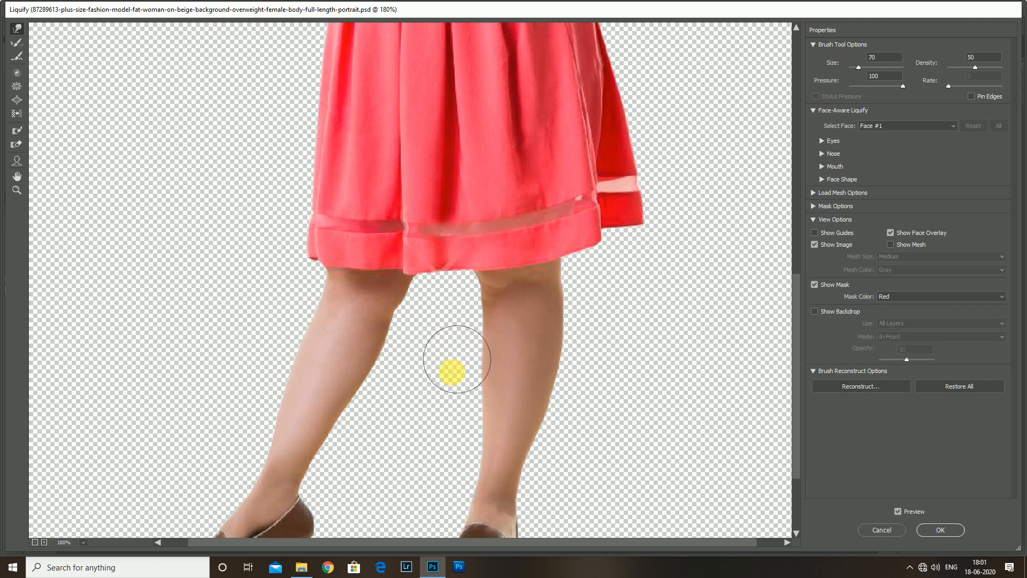
drag(453, 458, 431, 378)
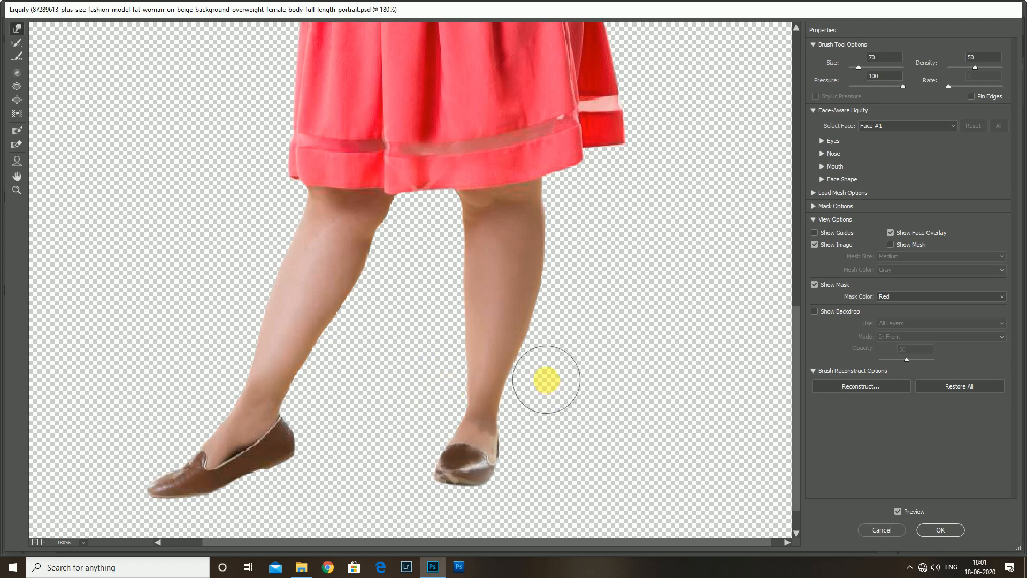
- Slim the standing leg's outer calf and knee with a size 150 Forward Warp brush
key(bracketright)
key(bracketright)
key(bracketright)
key(bracketright)
drag(576, 362, 569, 349)
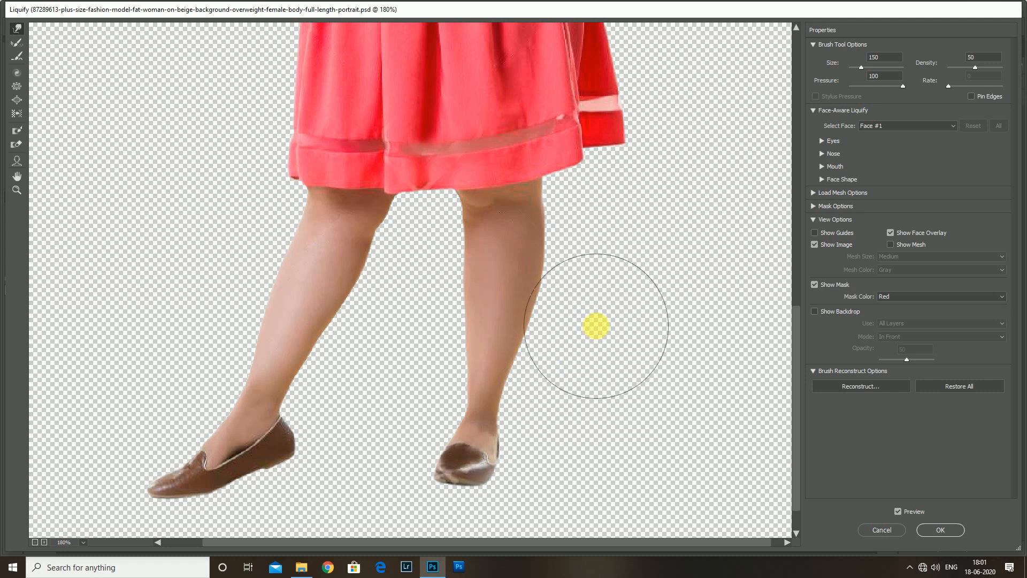
drag(609, 288, 585, 292)
mouse_move(610, 229)
mouse_down()
mouse_move(593, 236)
mouse_move(590, 224)
mouse_up()
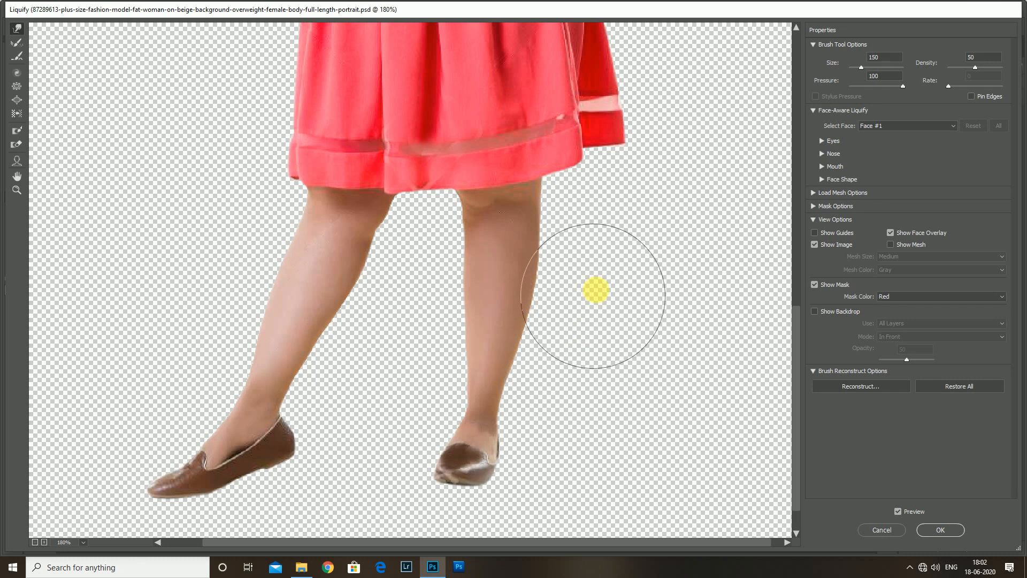
- Refine the inner knee edges of both legs with a size 60 Forward Warp brush and the extended leg's outer shin at size 90
key(bracketleft)
key(bracketleft)
key(bracketleft)
key(bracketleft)
key(bracketleft)
key(bracketleft)
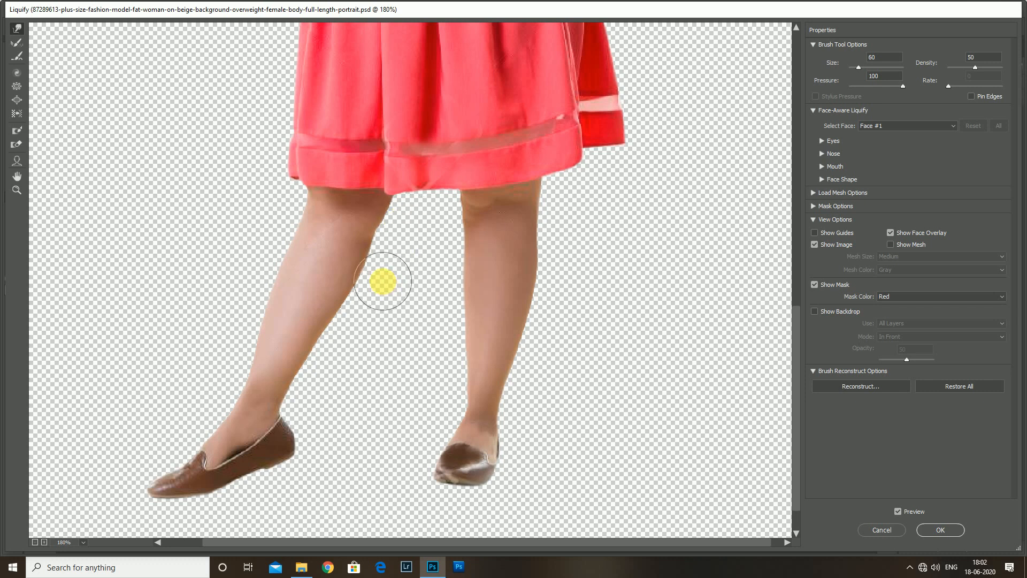
key(bracketright)
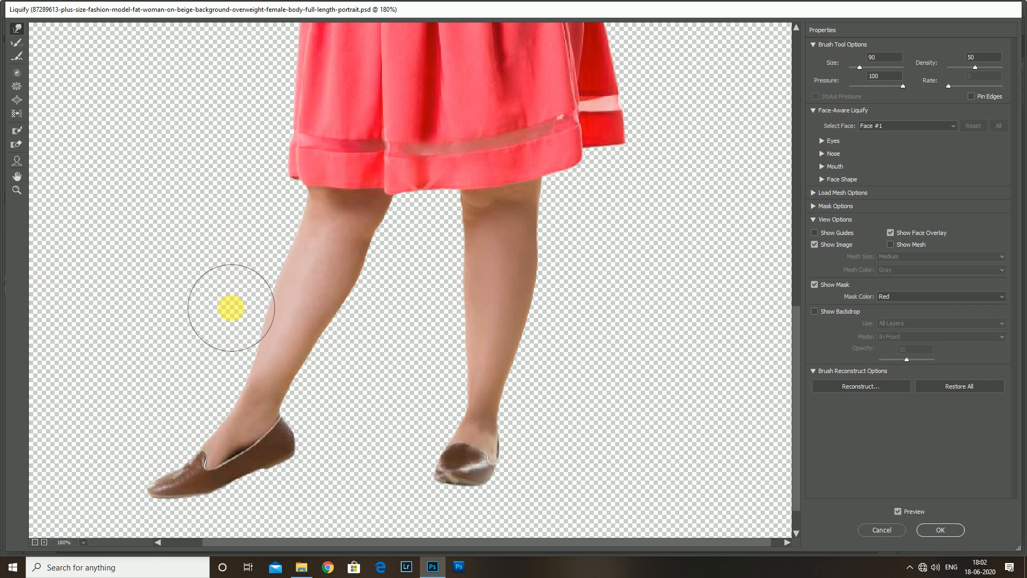
key(ctrl+minus)
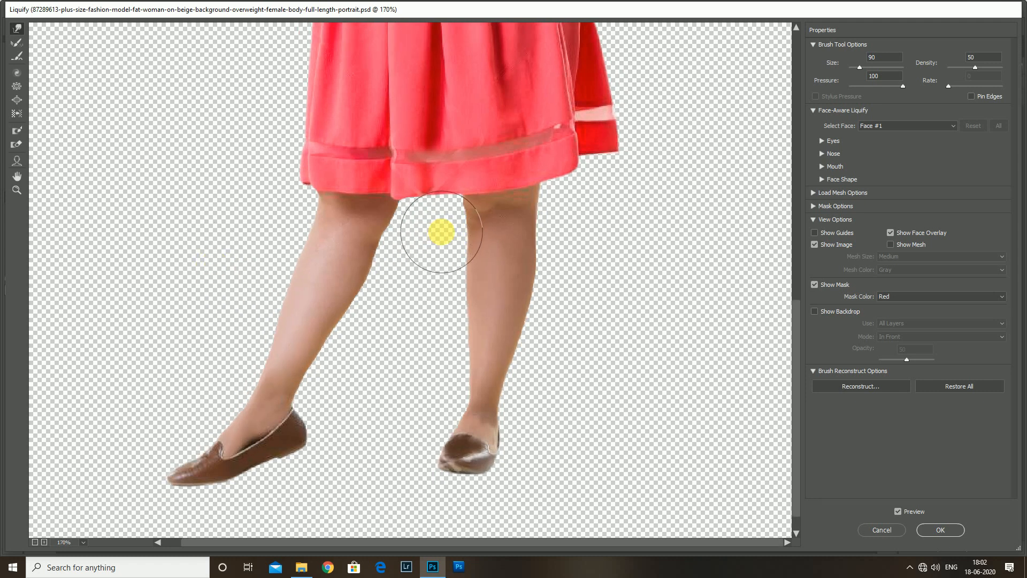
- Push the standing leg's outer edge further in from knee to lower calf with a size 150 Forward Warp brush
key(bracketright)
key(bracketright)
key(bracketright)
key(bracketright)
key(bracketright)
key(bracketright)
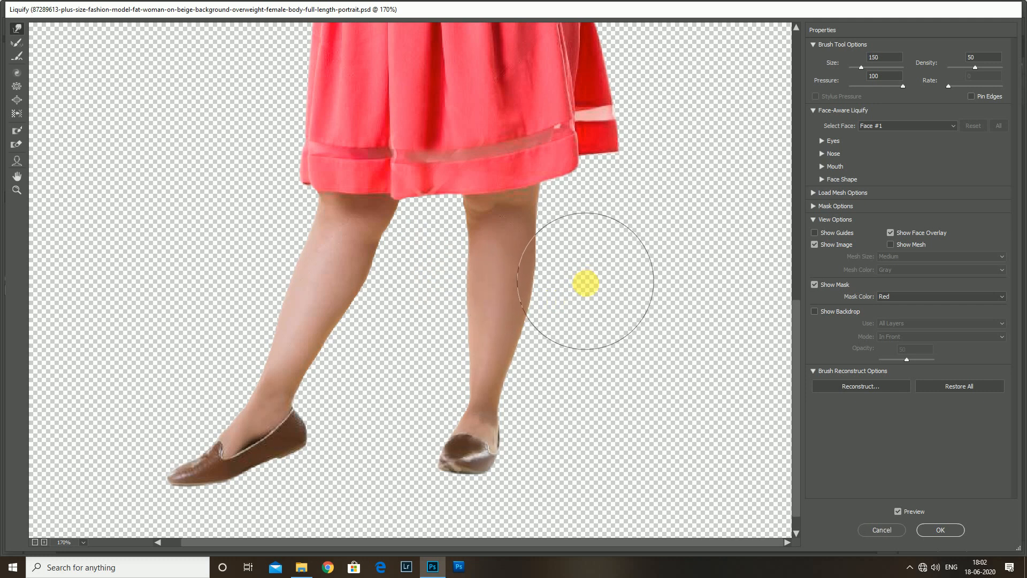
mouse_move(581, 296)
mouse_down()
mouse_move(573, 321)
mouse_move(585, 334)
mouse_move(562, 365)
mouse_up()
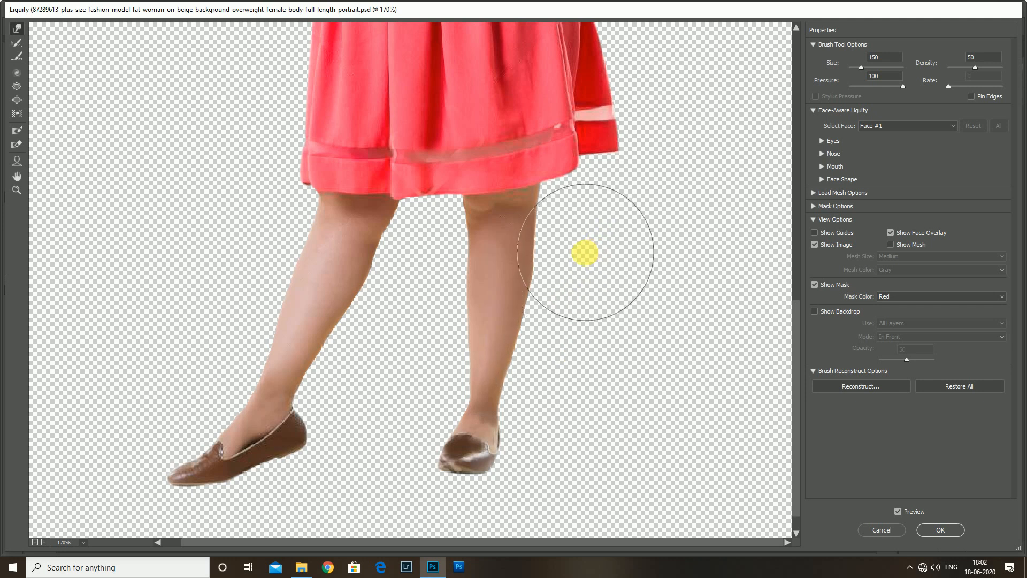
- Refine the standing leg's inner knee just below the hem with a size 45 Forward Warp brush
key(bracketleft)
key(bracketleft)
key(bracketleft)
key(bracketleft)
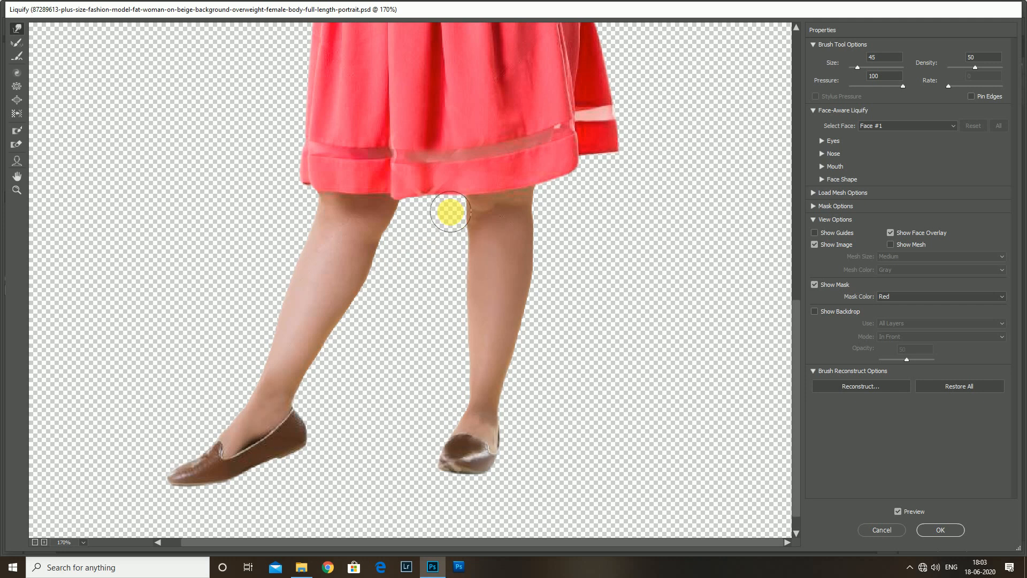
- Slim the back of the waist and smooth the rear hip bulge with the Forward Warp brush at sizes 175 to 250
scroll(441, 288, down, 3)
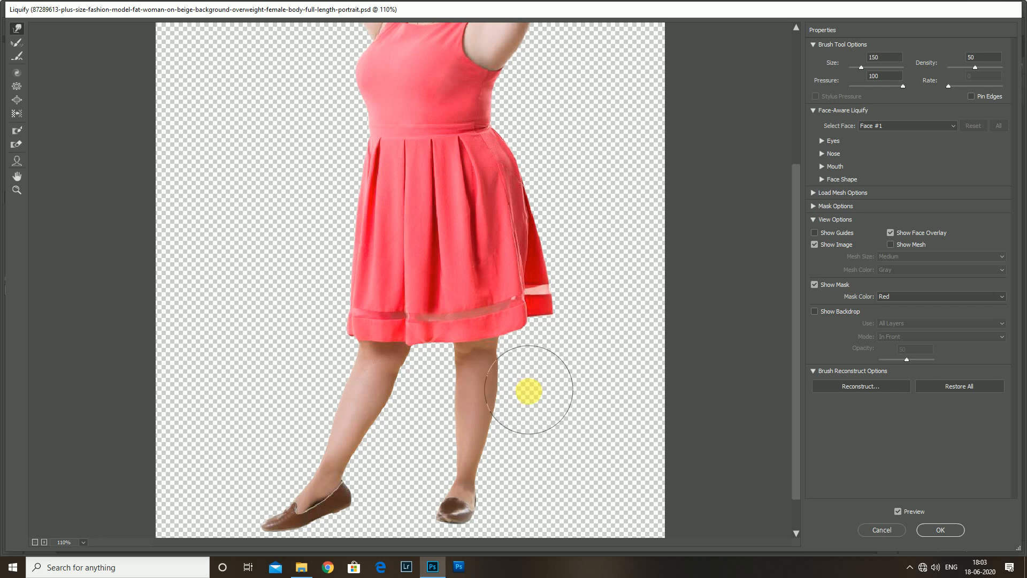
scroll(551, 392, down, 3)
scroll(583, 285, up, 1)
mouse_move(582, 257)
mouse_down()
mouse_move(582, 316)
mouse_move(541, 338)
mouse_up()
scroll(569, 349, up, 1)
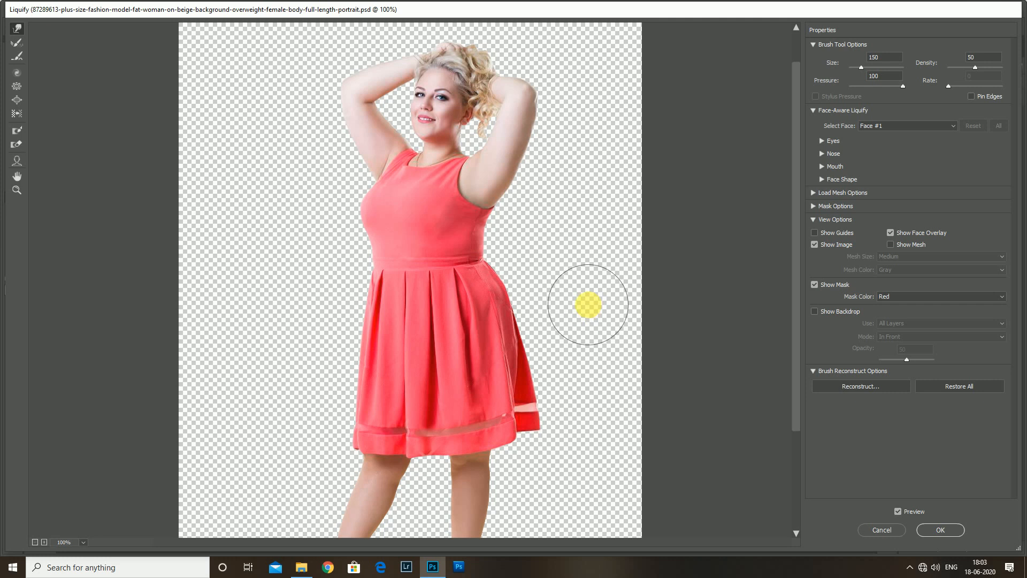
scroll(564, 297, up, 1)
key(bracketright)
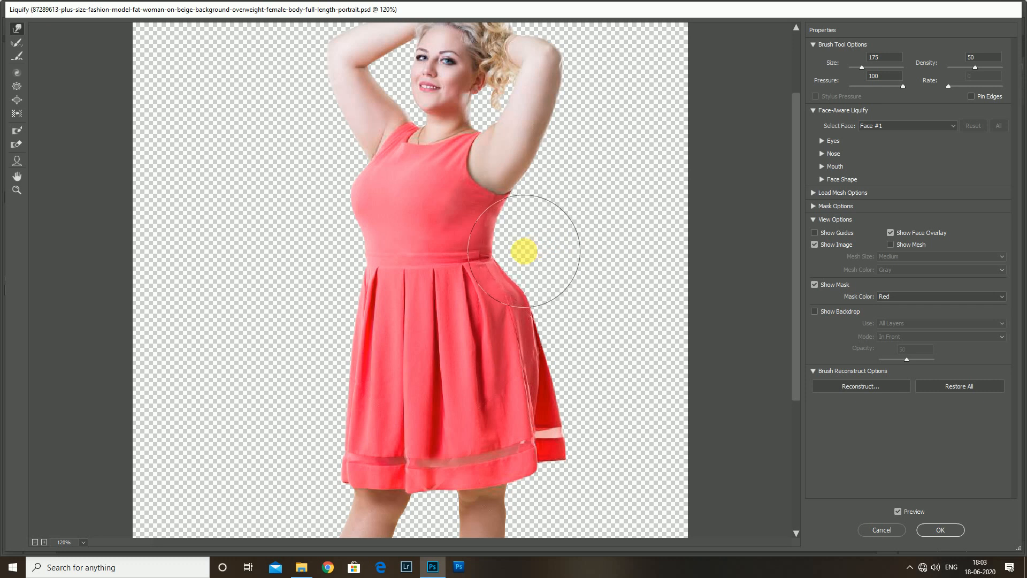
key(bracketright)
key(bracketright)
key(bracketright)
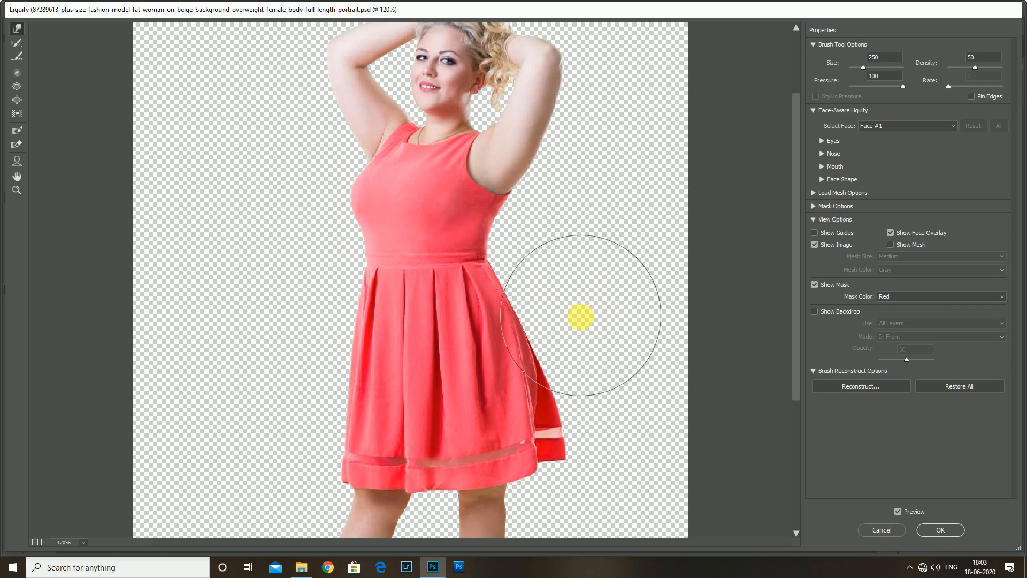
- Push the skirt's flared rear hem panel inward with a size 250 Forward Warp brush
drag(617, 435, 599, 445)
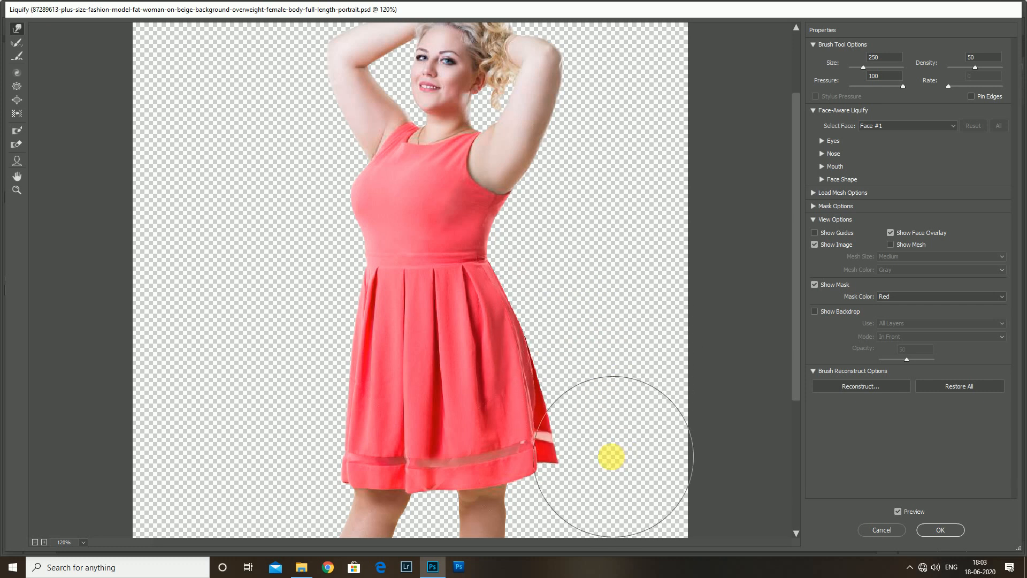
key(bracketleft)
key(bracketleft)
key(bracketleft)
key(bracketleft)
key(bracketleft)
key(bracketleft)
key(bracketleft)
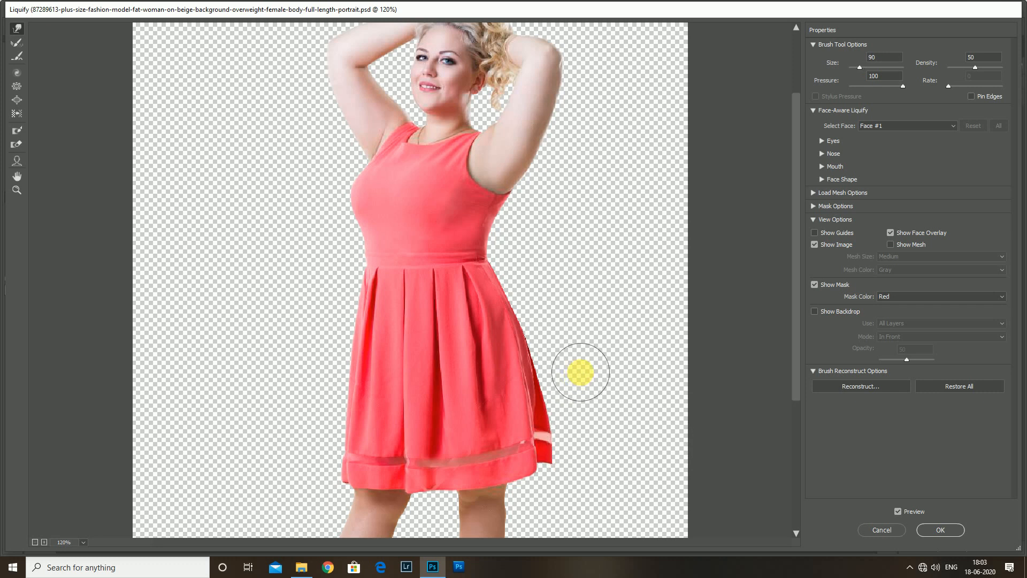
- Tuck the rear hem corner in further and smooth the skirt's rear edge above it with a size 250 brush
key(bracketright)
key(bracketright)
key(bracketright)
key(bracketright)
key(bracketright)
key(bracketright)
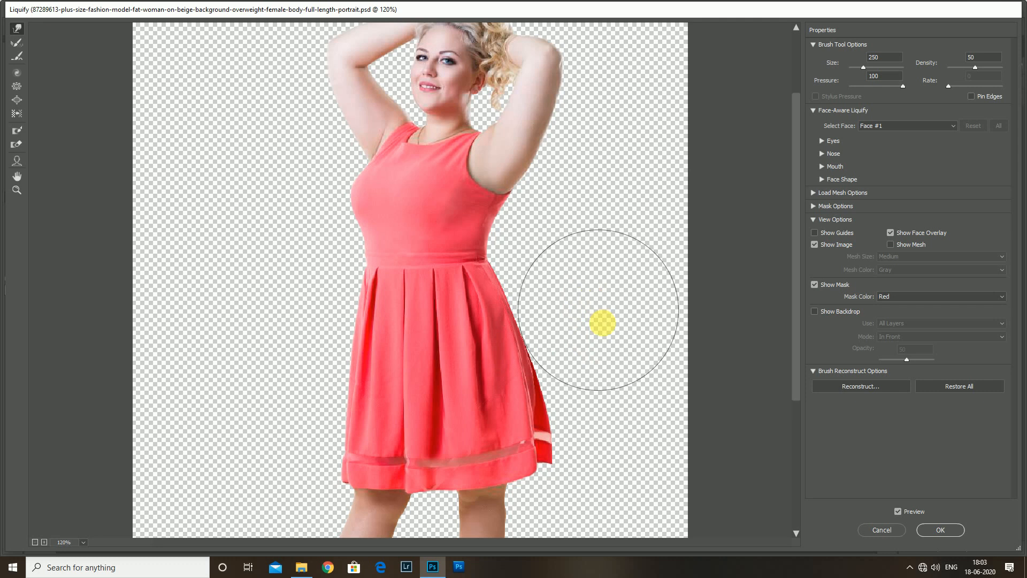
mouse_move(598, 422)
mouse_down()
mouse_move(607, 445)
mouse_move(596, 455)
mouse_up()
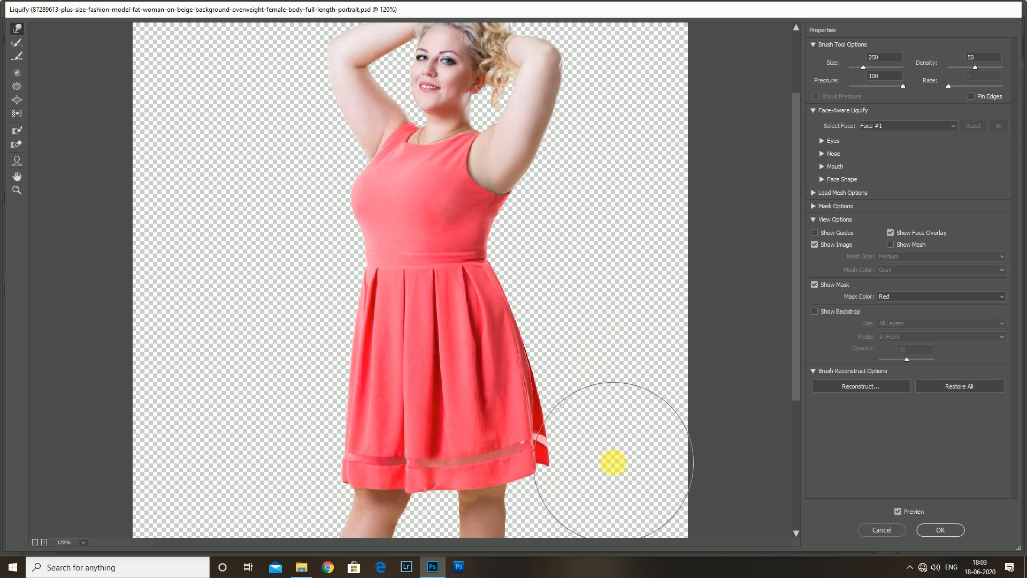
drag(604, 361, 595, 330)
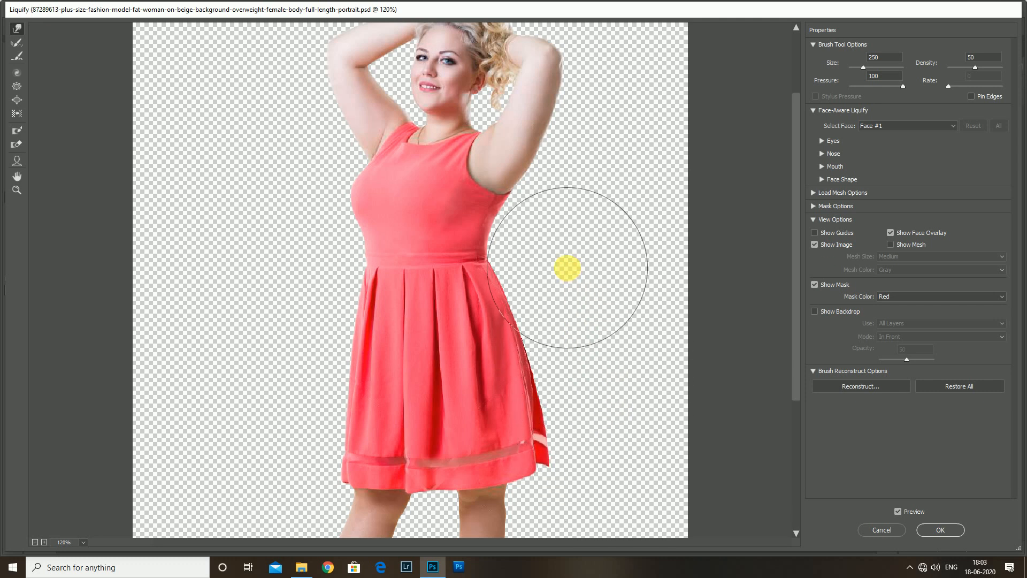
- Push the front of the waist inward with a size 175 Forward Warp brush
key(ctrl+0)
key(bracketleft)
key(bracketleft)
key(bracketleft)
key(bracketleft)
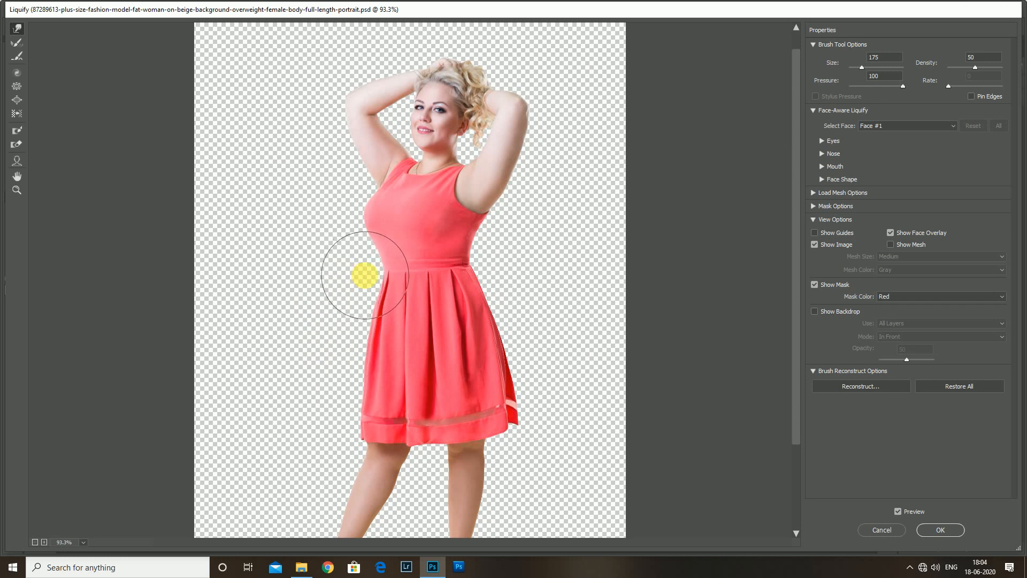
click(337, 298)
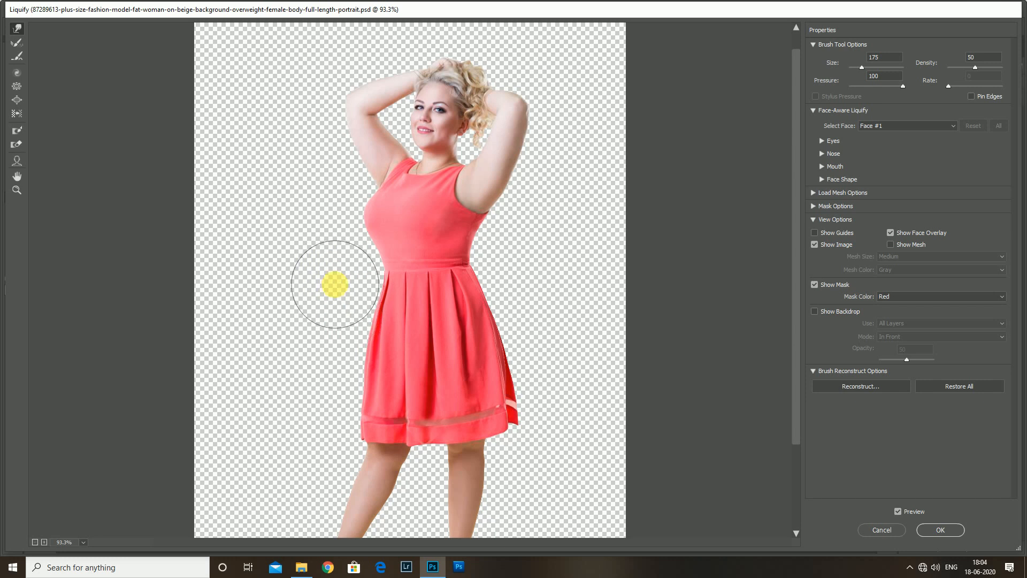
- Slim the front hip and the front edge of the skirt below the waistband with a size 150 Forward Warp brush
key(ctrl+plus)
key(ctrl+plus)
key(ctrl+plus)
key(])
key(])
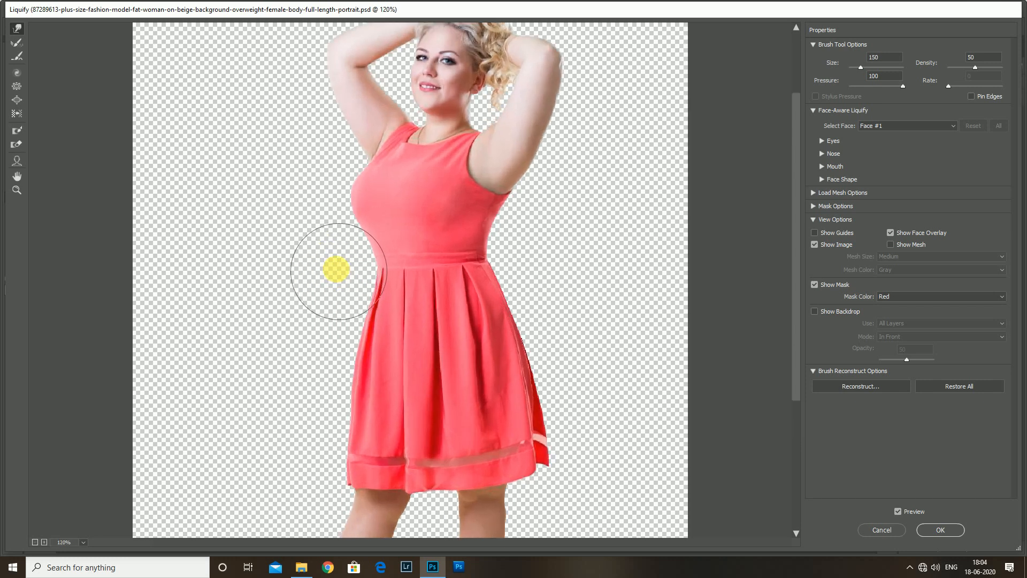
click(310, 347)
- Push the back below the armpit inward at brush size 175 and smooth the rear hip and skirt edge at size 250
key(])
click(562, 253)
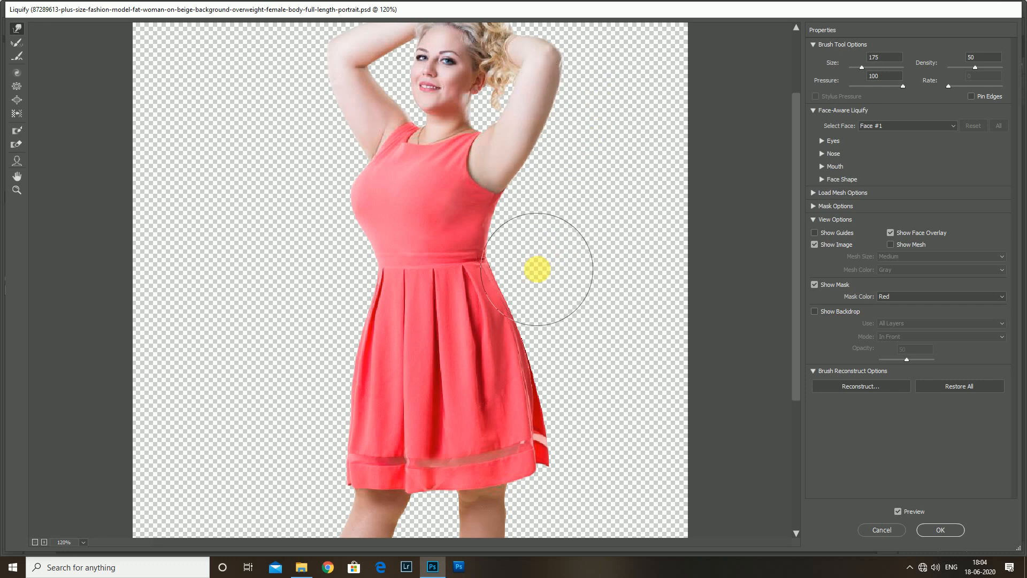
scroll(535, 278, down, 2)
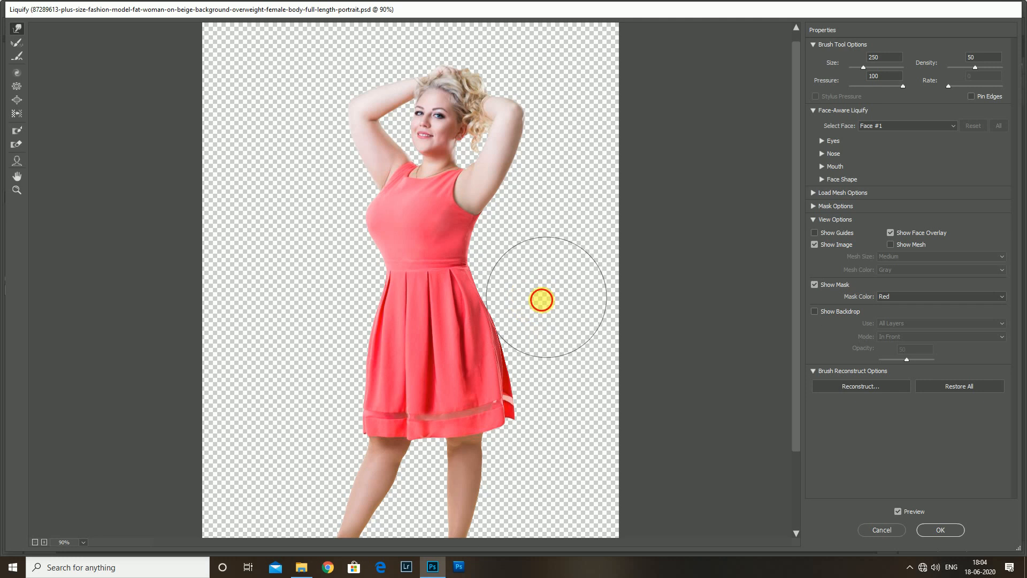
key(bracketright)
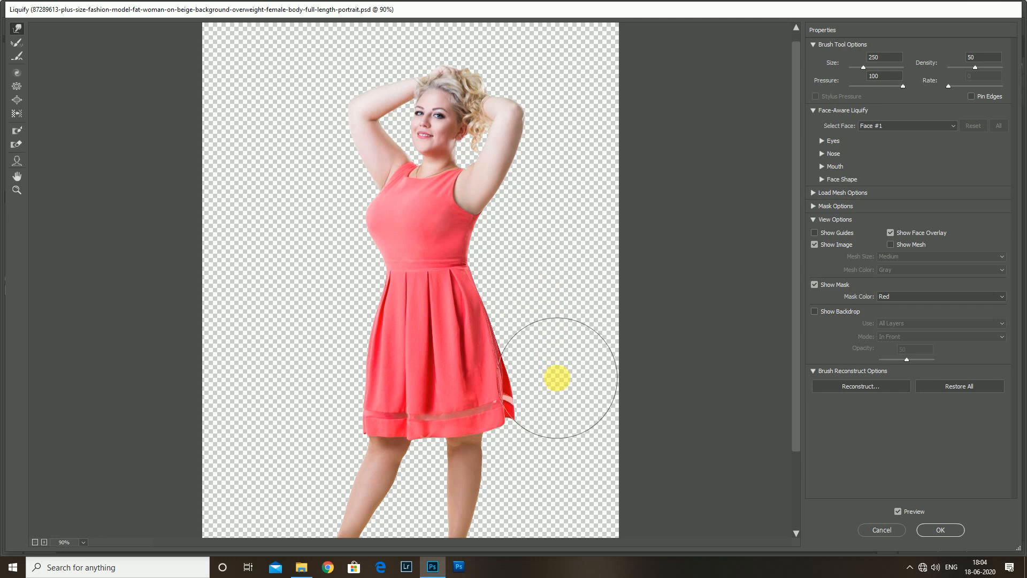
scroll(557, 408, down, 1)
scroll(556, 291, down, 1)
key(bracketright)
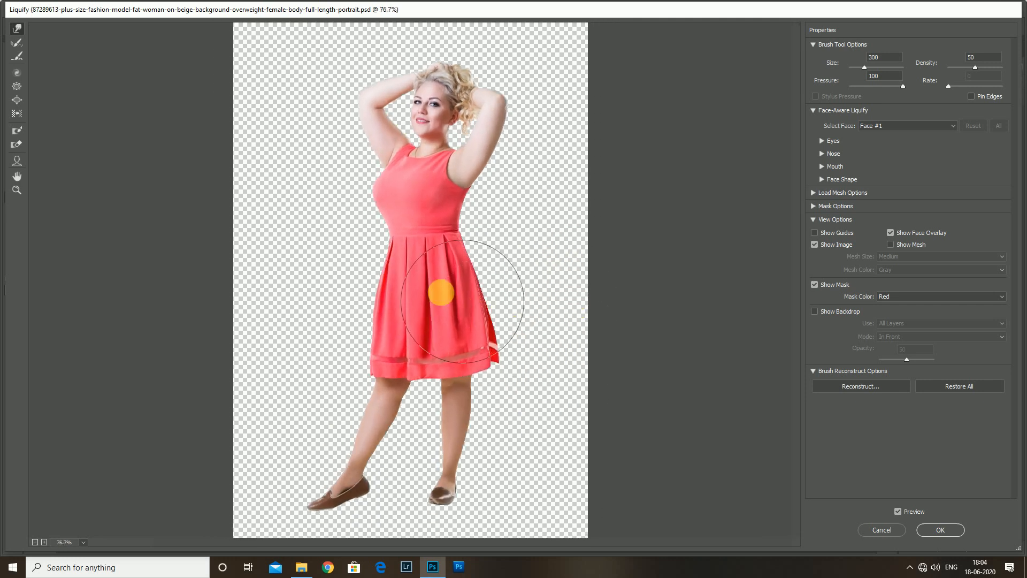
- Touch up the skirt's front edge with a size 200 Forward Warp brush
scroll(316, 294, up, 1)
key(bracketleft)
key(bracketleft)
click(341, 318)
scroll(332, 349, down, 1)
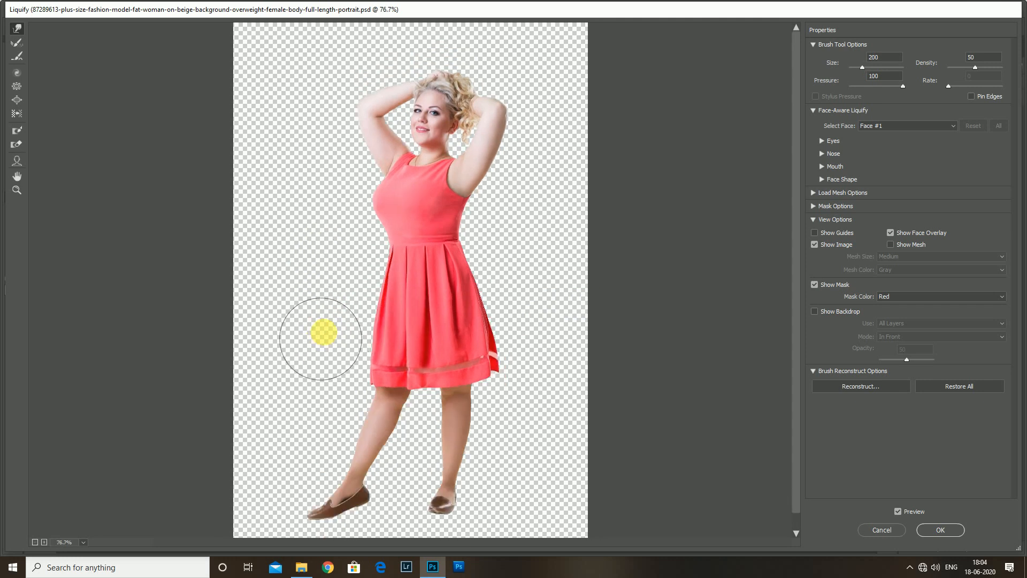
scroll(328, 290, up, 2)
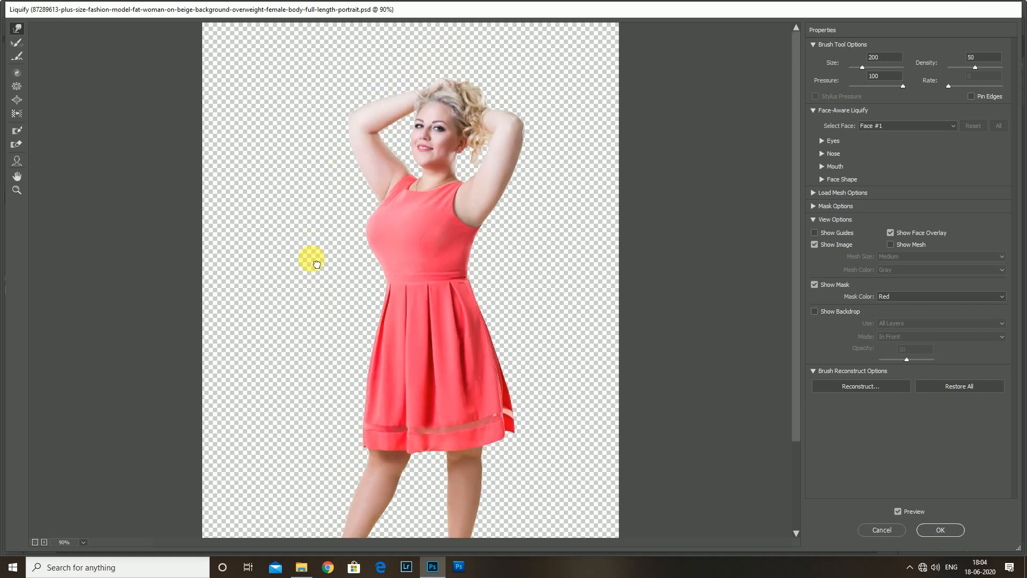
drag(312, 82, 272, 258)
key(bracketright)
key(bracketright)
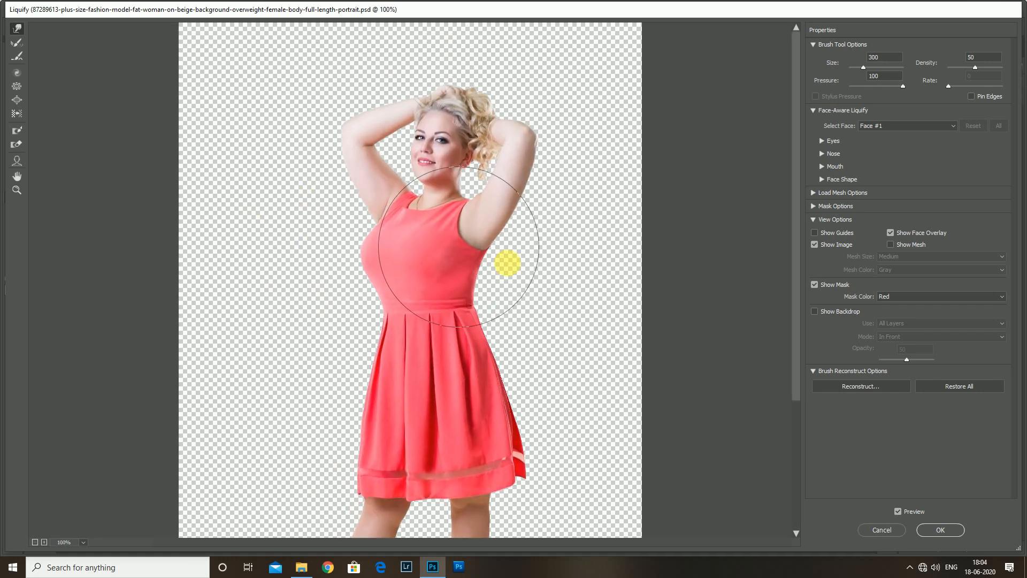
key(bracketright)
key(bracketright)
key(bracketright)
key(bracketright)
key(bracketleft)
key(bracketleft)
key(bracketleft)
key(bracketleft)
key(bracketleft)
key(bracketleft)
key(bracketleft)
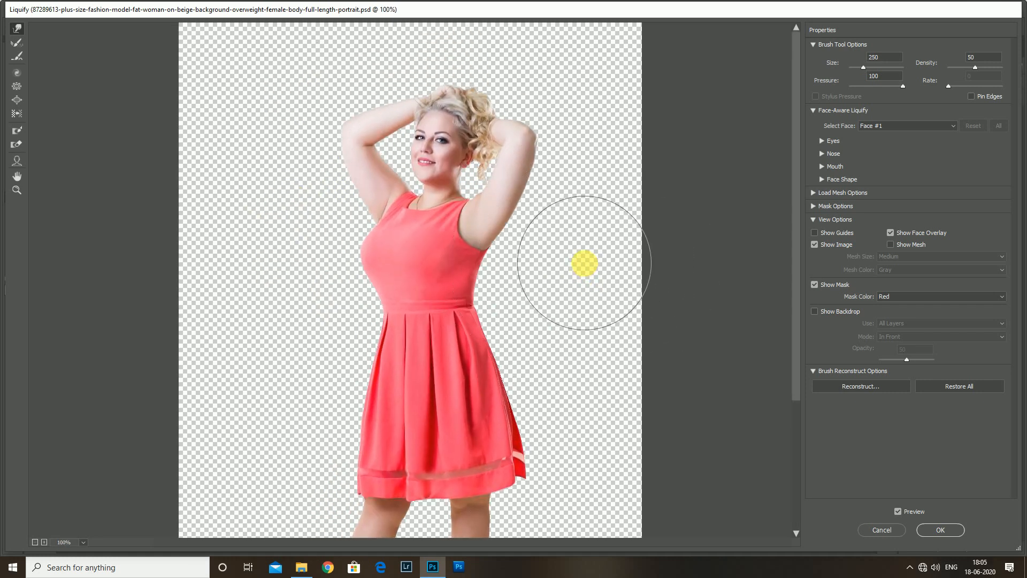
- Slim the outer forearm and elbow of the raised arm beside the curls with the Forward Warp brush at sizes 100 and 125
scroll(532, 245, up, 3)
key(bracketright)
key(bracketright)
key(bracketleft)
key(bracketleft)
key(bracketleft)
key(bracketleft)
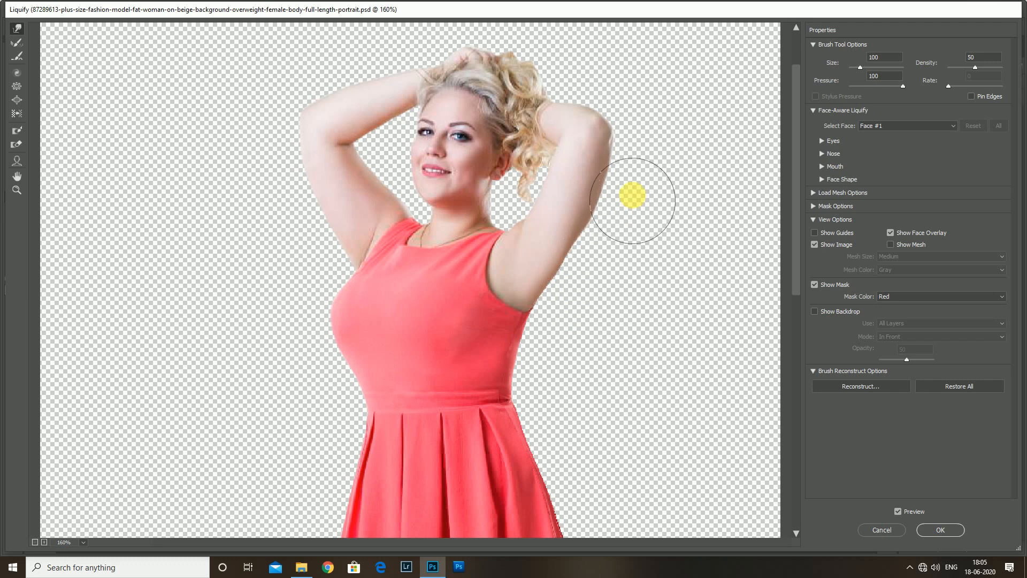
key(bracketright)
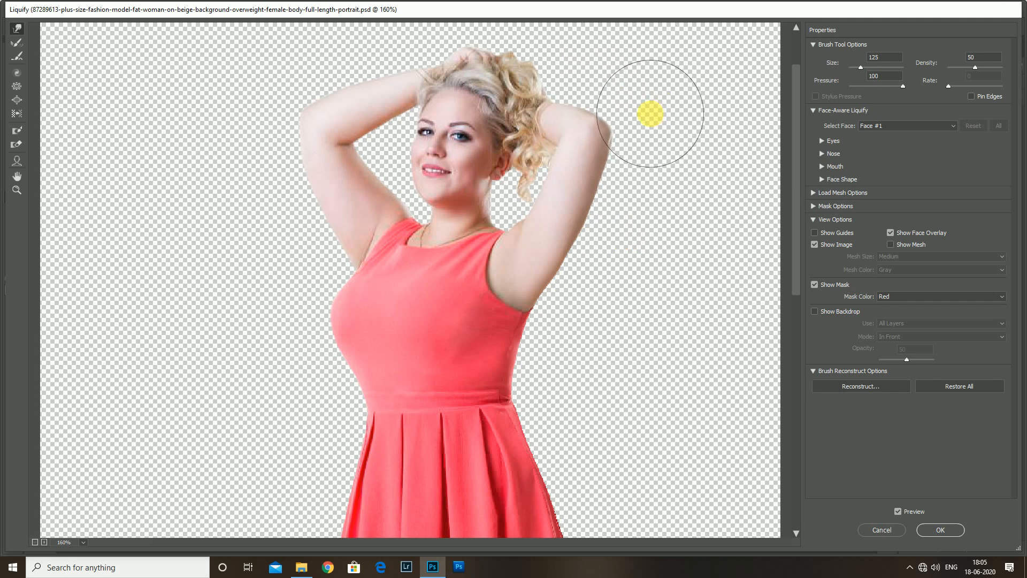
click(657, 137)
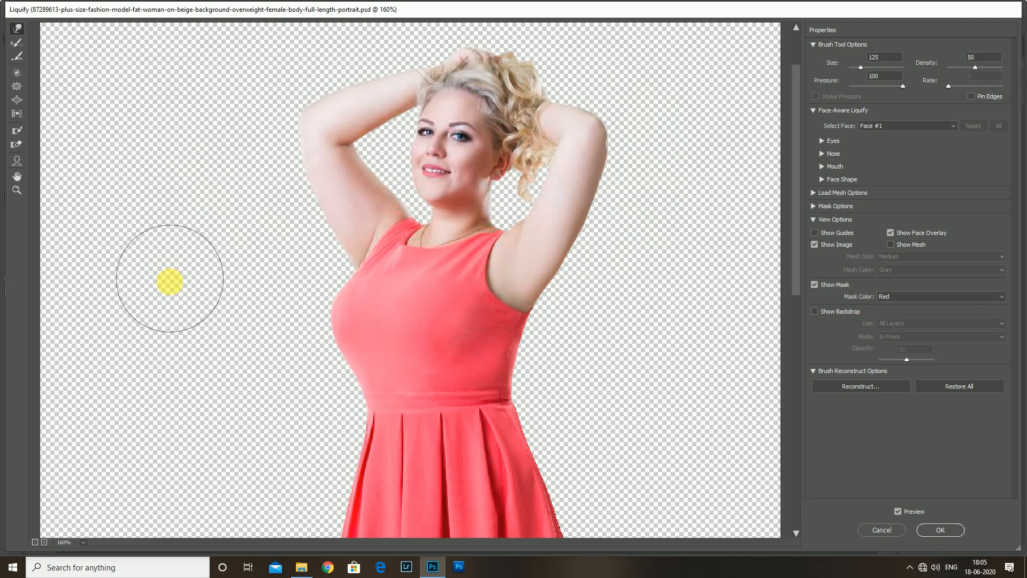
- Push the front contour of the bust inward with a size 175 Forward Warp brush
key(bracketright)
key(bracketright)
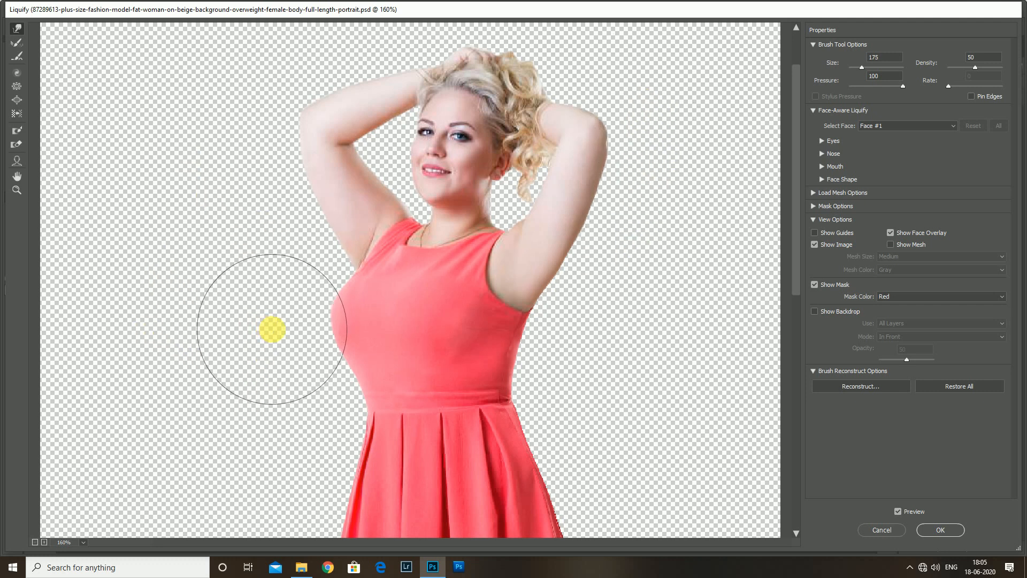
drag(280, 298, 287, 305)
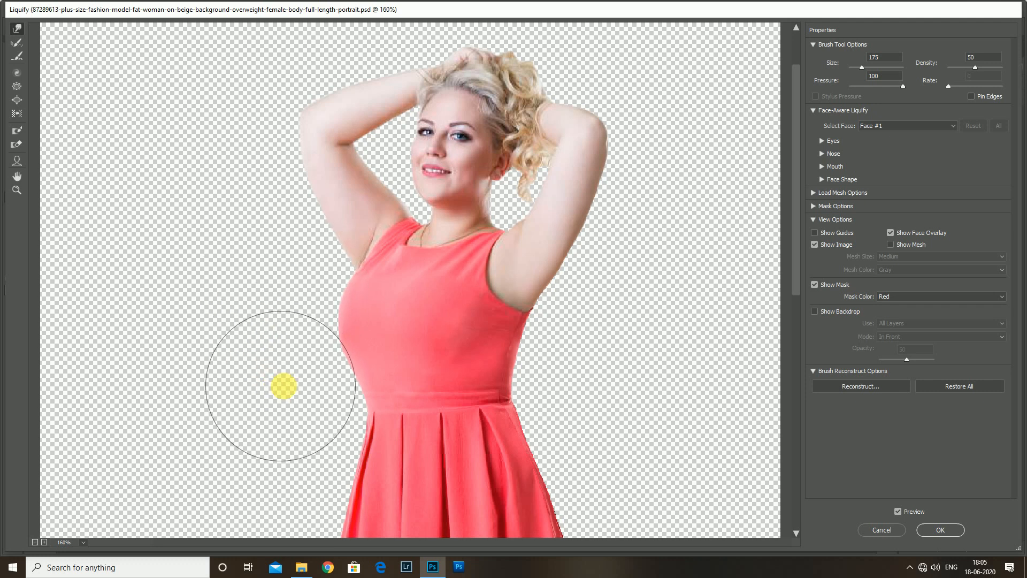
- Refine the back contour at the waistband with a size 80 Forward Warp brush
key(ctrl+minus)
key(bracketleft)
key(bracketleft)
key(bracketleft)
key(bracketleft)
key(bracketleft)
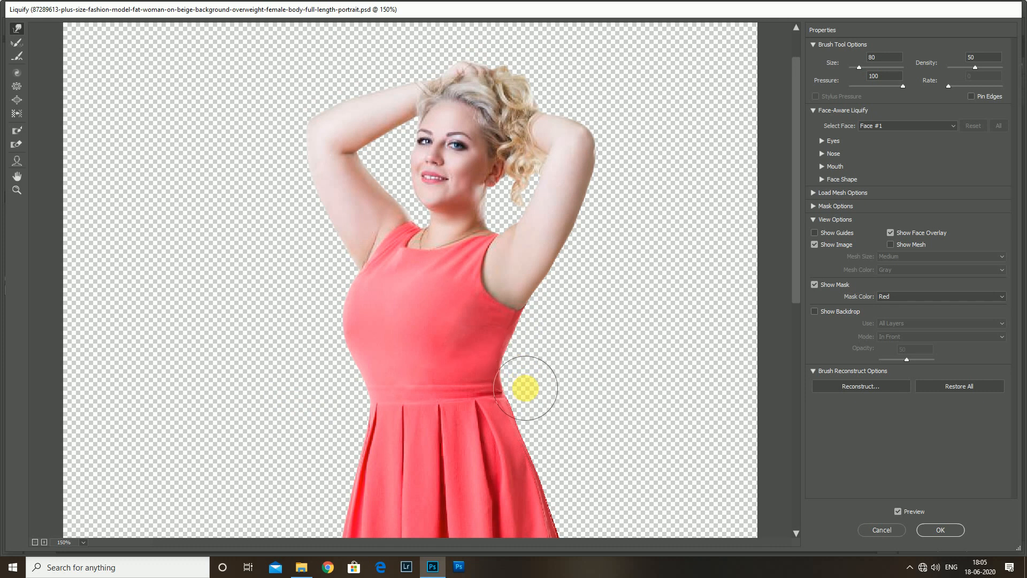
scroll(525, 388, down, 6)
scroll(518, 275, up, 4)
click(508, 272)
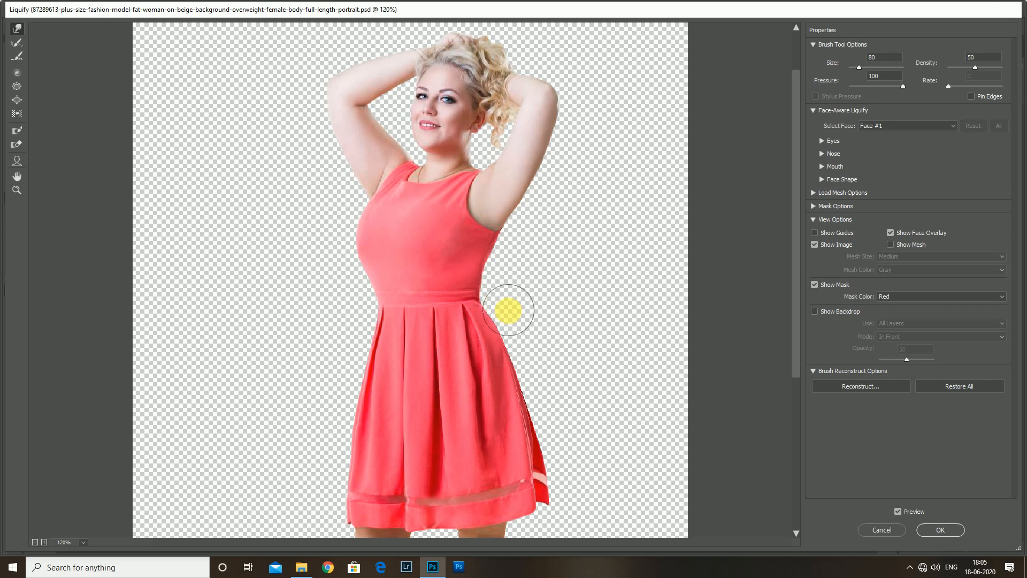
- Smooth the transition from the back of the waist to the rear hip with a size 125 Forward Warp brush
scroll(521, 311, down, 1)
scroll(509, 292, up, 3)
key(])
key(])
key(])
drag(521, 303, 519, 306)
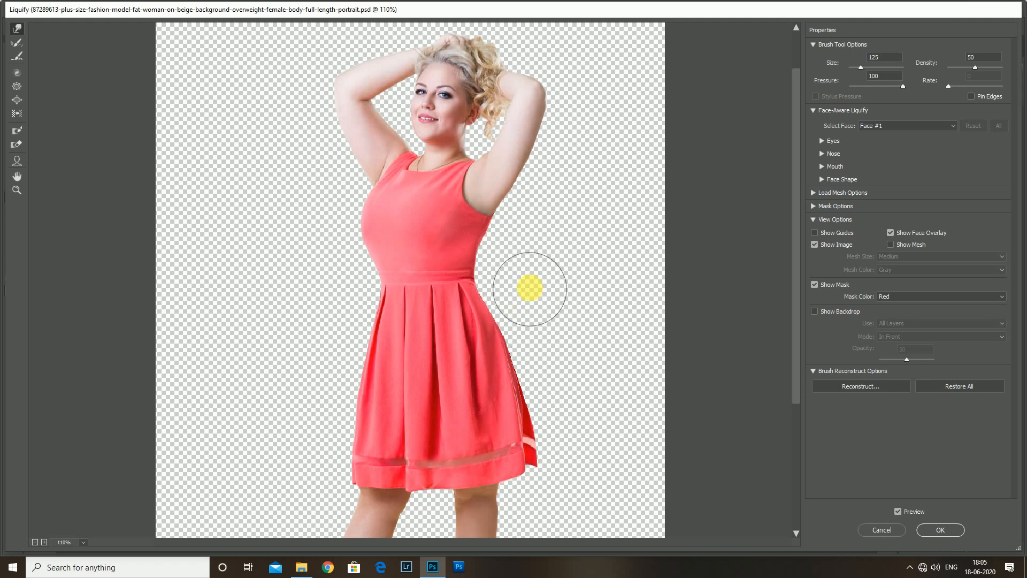
- Refine the front armpit where the upper arm meets the dress with a size 20 Forward Warp brush
scroll(529, 278, down, 3)
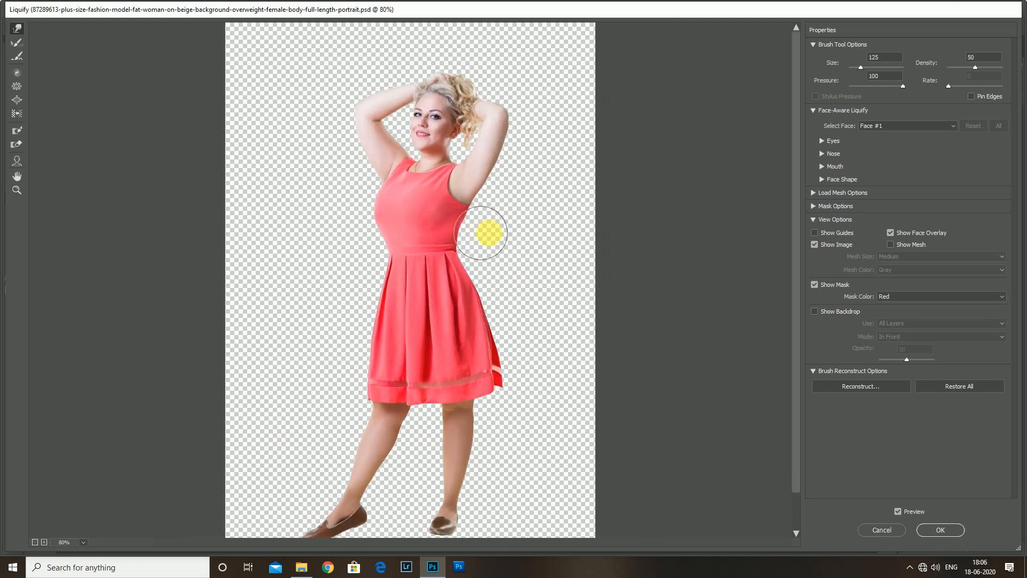
scroll(508, 229, up, 2)
key([)
key([)
key([)
key([)
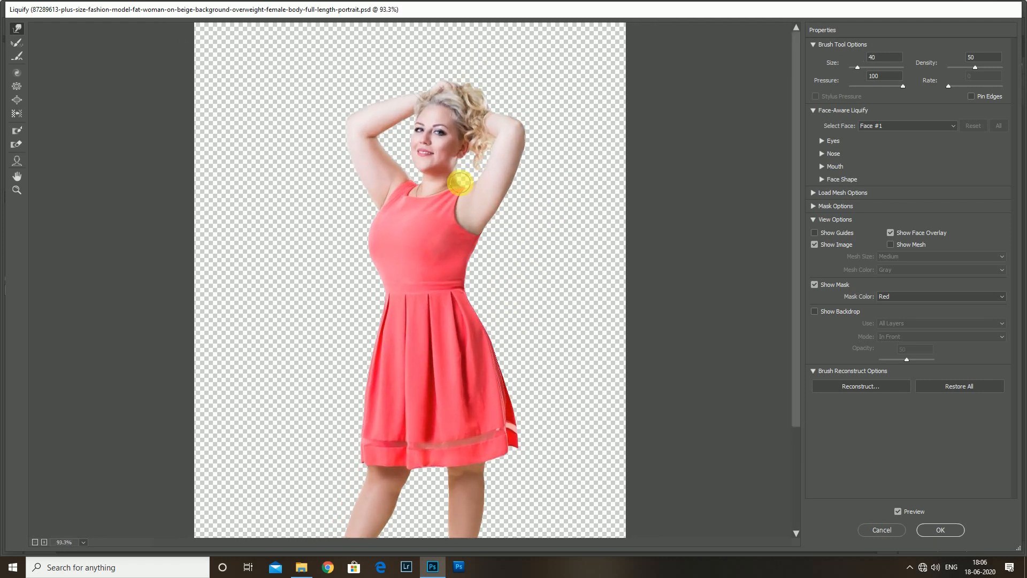
scroll(298, 161, up, 4)
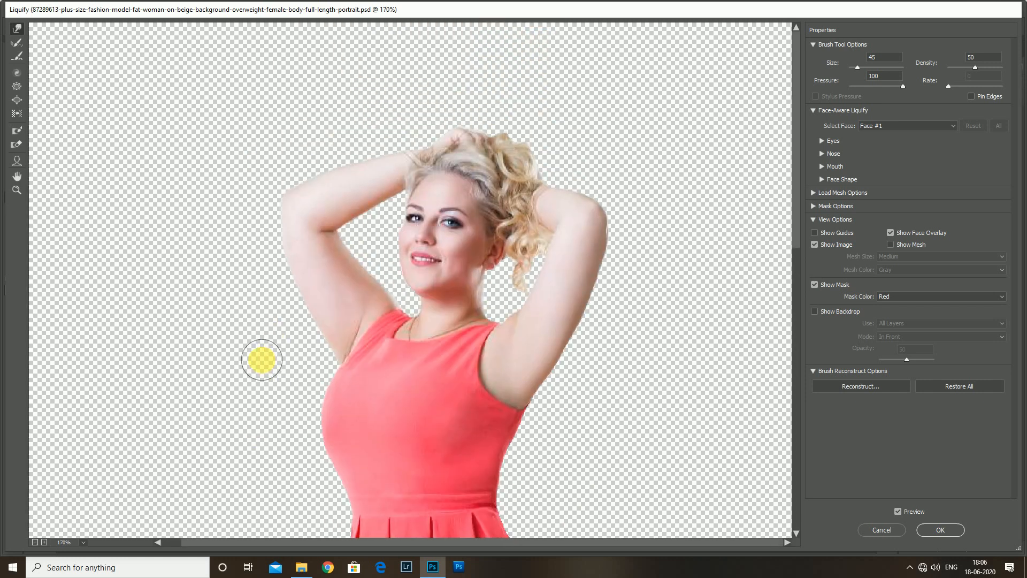
scroll(308, 360, up, 1)
scroll(307, 358, up, 1)
key([)
key([)
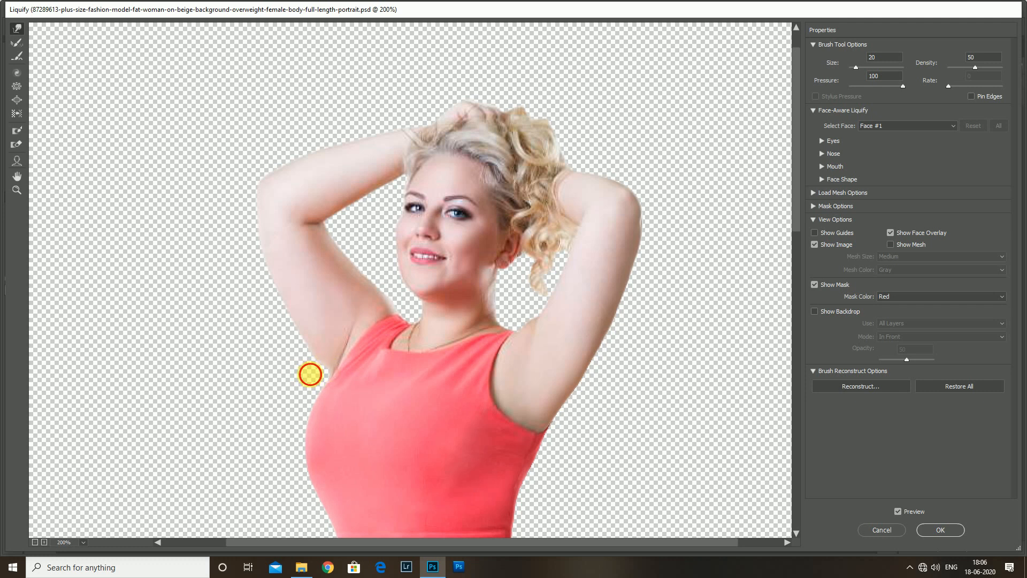
- Slim the outer edge of the front raised upper arm with a size 125 Forward Warp brush
key(])
key(])
key(])
key(])
key(])
key(])
key(])
key(])
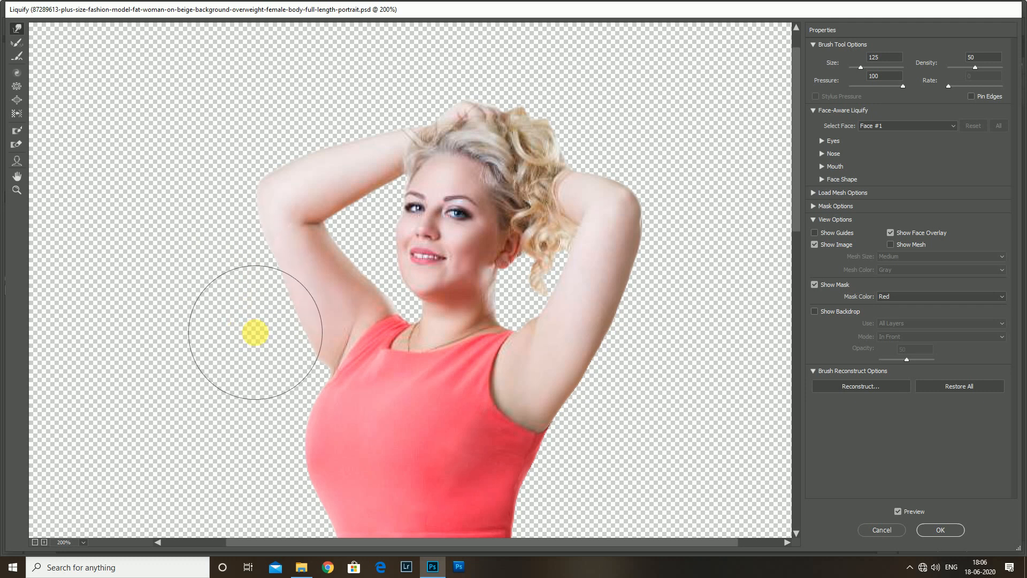
- Refine the front upper arm's edge near the armpit with the Forward Warp brush at sizes 70 and 40
key([)
key([)
key([)
key([)
key([)
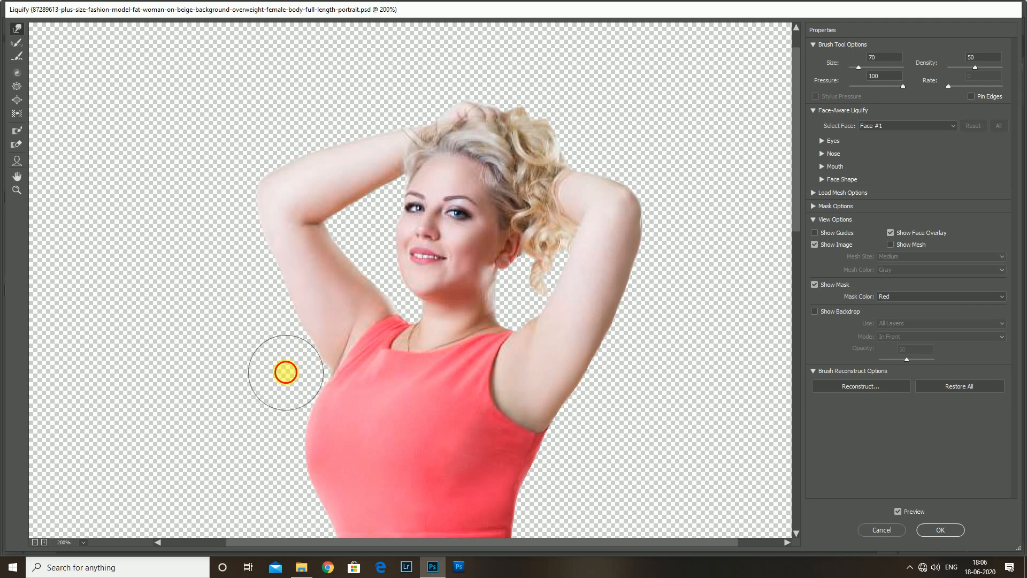
key([)
key([)
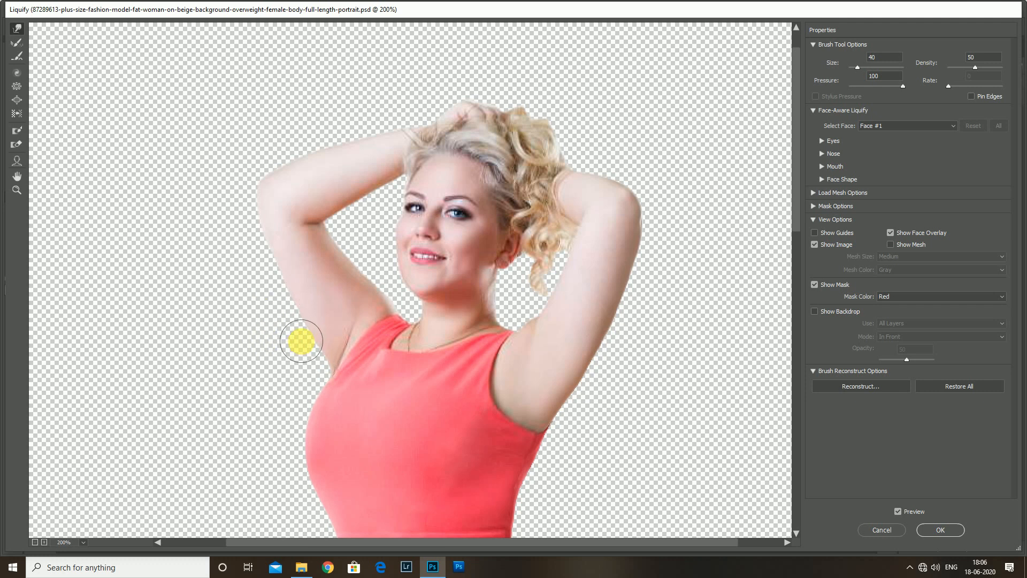
- Slim the outer edge of the front elbow and forearm with a size 80 Forward Warp brush
key(])
key(])
key(])
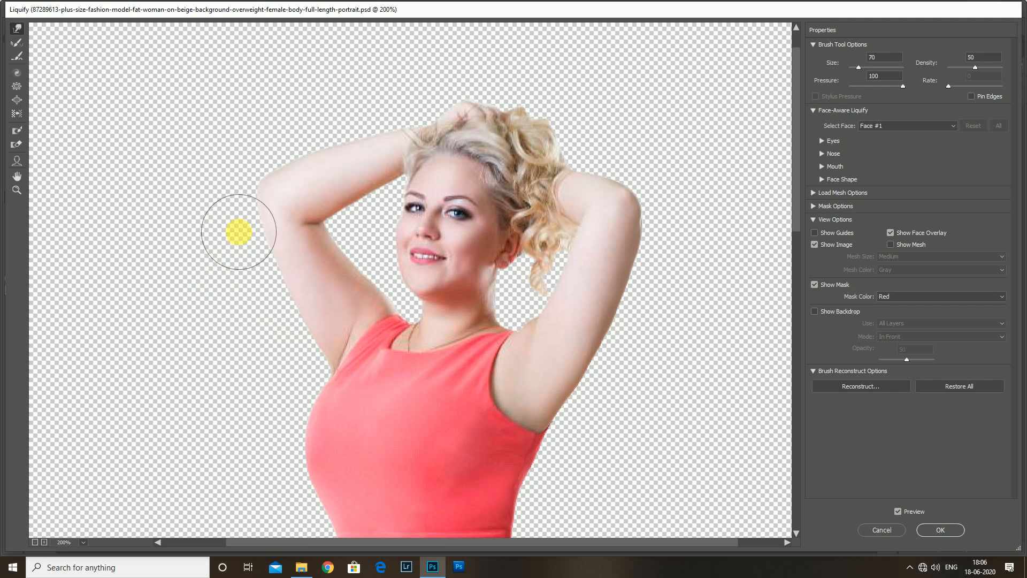
key(])
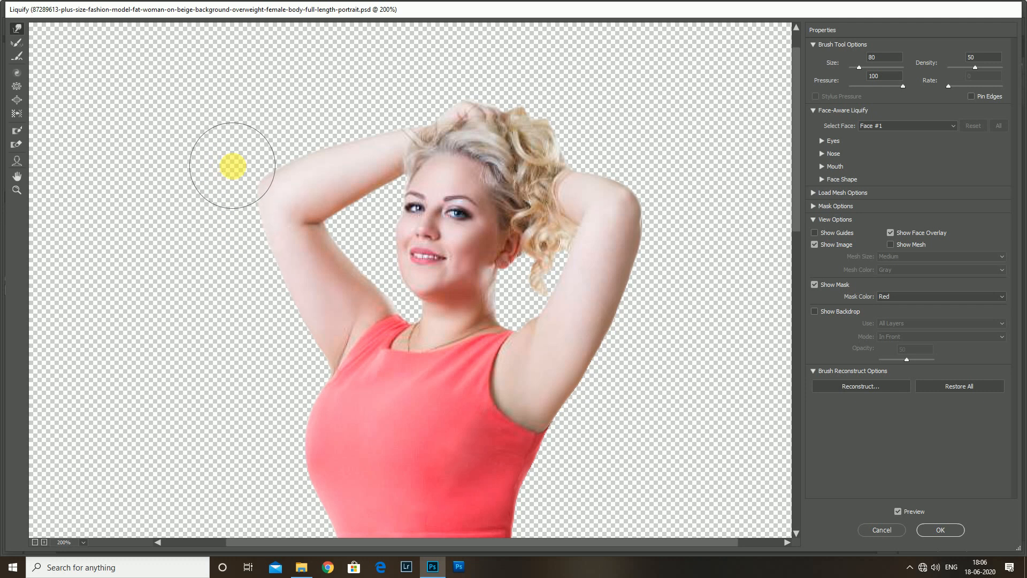
drag(250, 128, 272, 153)
drag(294, 117, 306, 140)
drag(316, 115, 330, 135)
mouse_move(373, 109)
mouse_down()
mouse_move(382, 118)
mouse_move(353, 119)
mouse_up()
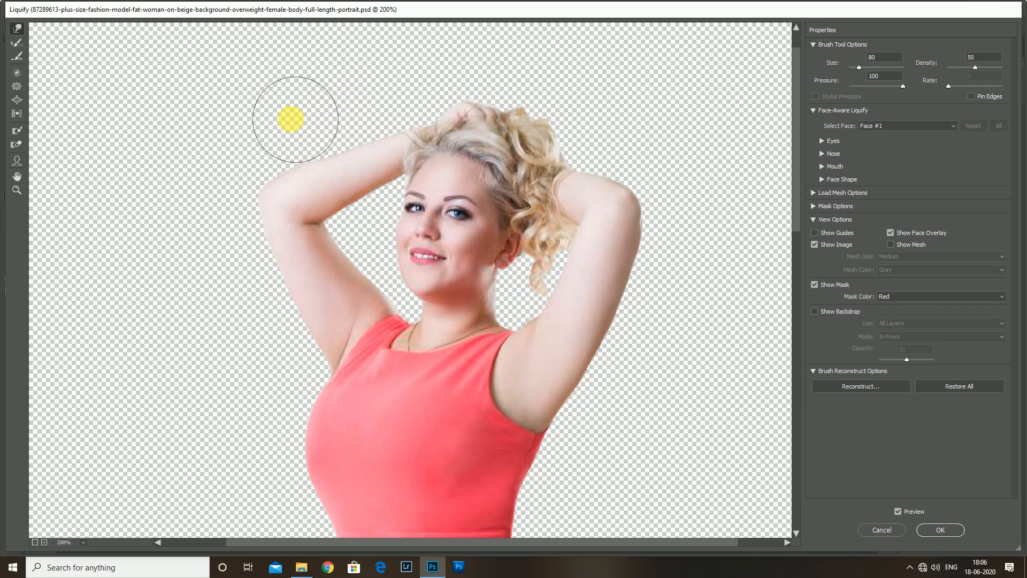
drag(216, 163, 232, 177)
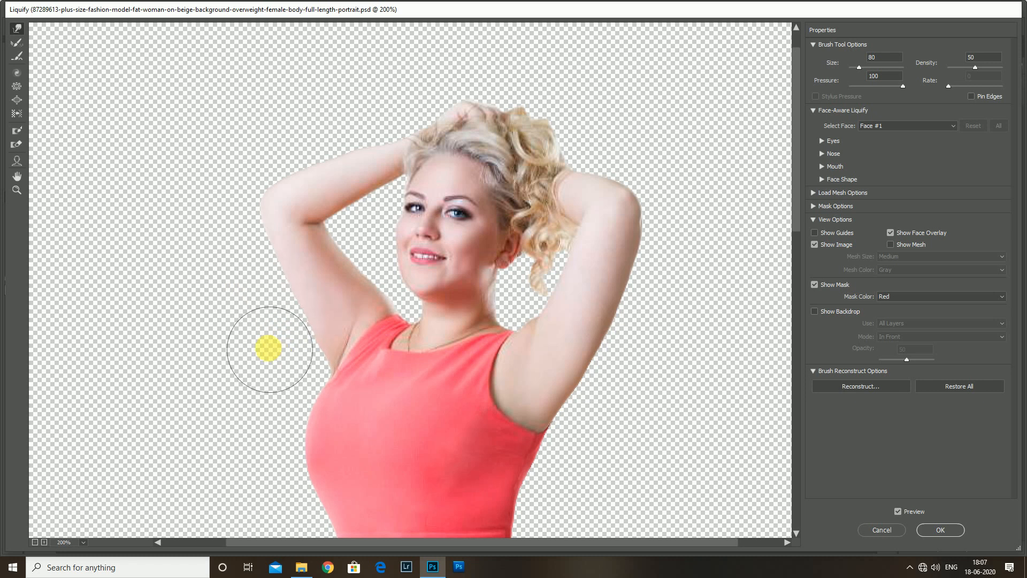
- Slim the outer edge of the rear raised upper arm with a size 100 Forward Warp brush
key(bracketright)
key(bracketright)
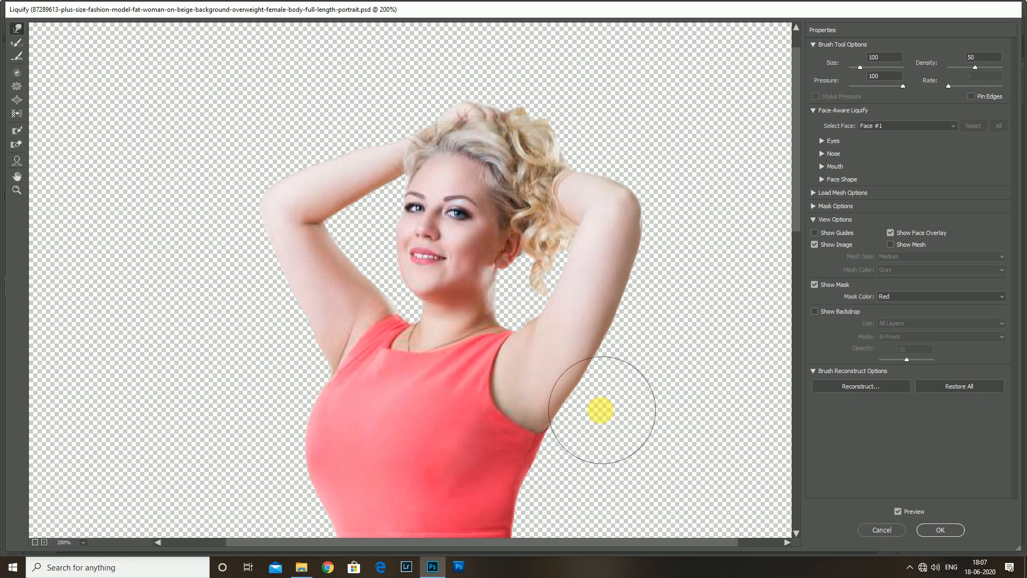
key(ctrl+minus)
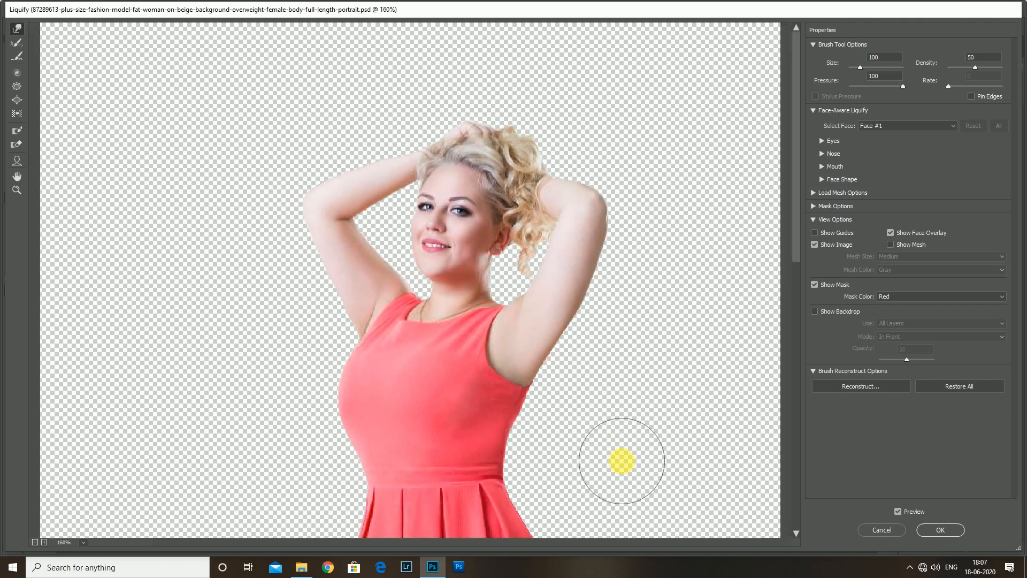
scroll(621, 461, up, 1)
scroll(627, 292, up, 1)
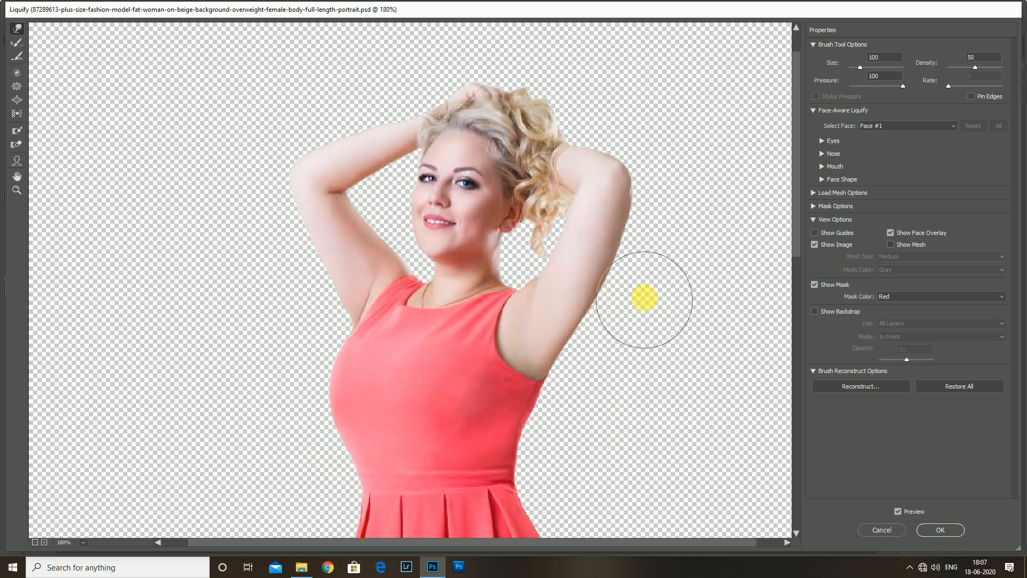
- Refine the inner edge of the rear raised arm between shoulder and hair with the Forward Warp brush at sizes 30 and 35
key(bracketleft)
key(bracketleft)
key(bracketleft)
key(bracketleft)
key(bracketleft)
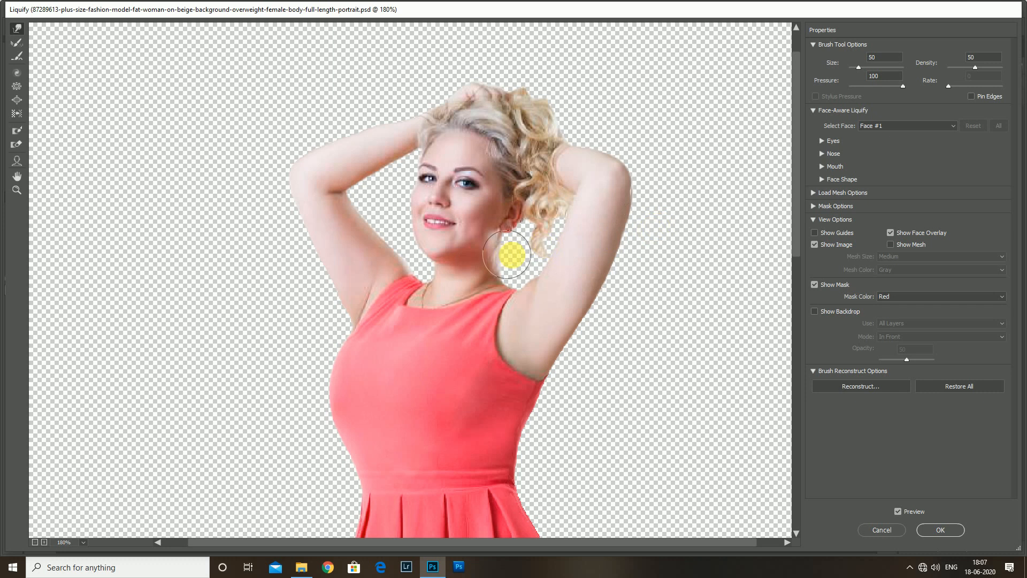
key(bracketleft)
key(bracketleft)
key(bracketleft)
key(bracketleft)
key(bracketleft)
key(bracketleft)
key(bracketleft)
scroll(523, 268, up, 3)
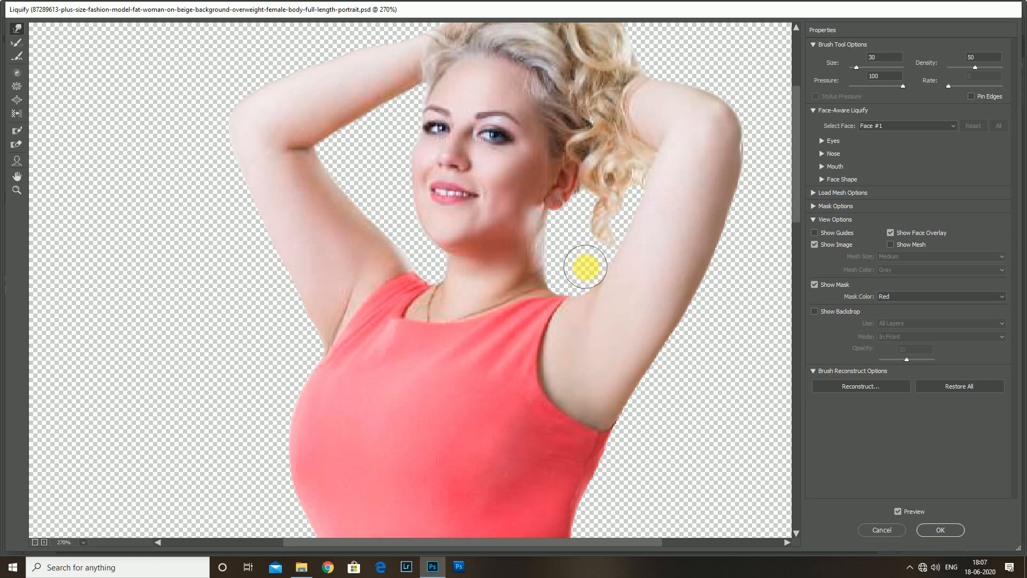
key(bracketright)
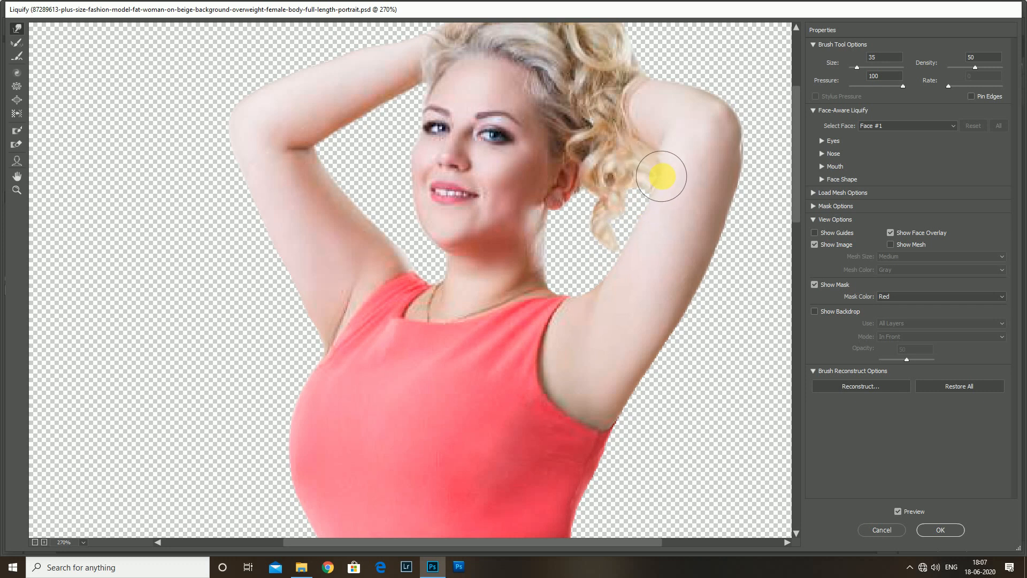
scroll(663, 128, down, 1)
scroll(642, 193, down, 1)
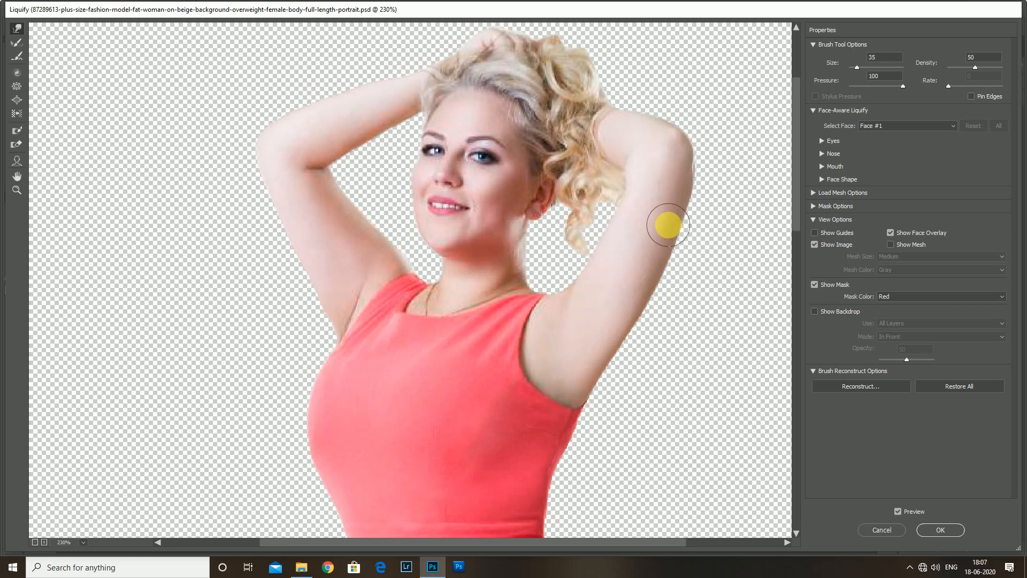
- Refine the front raised arm's inner edge around the elbow bend with the Forward Warp brush at sizes 40, 35 and 10
scroll(368, 211, up, 1)
key(bracketright)
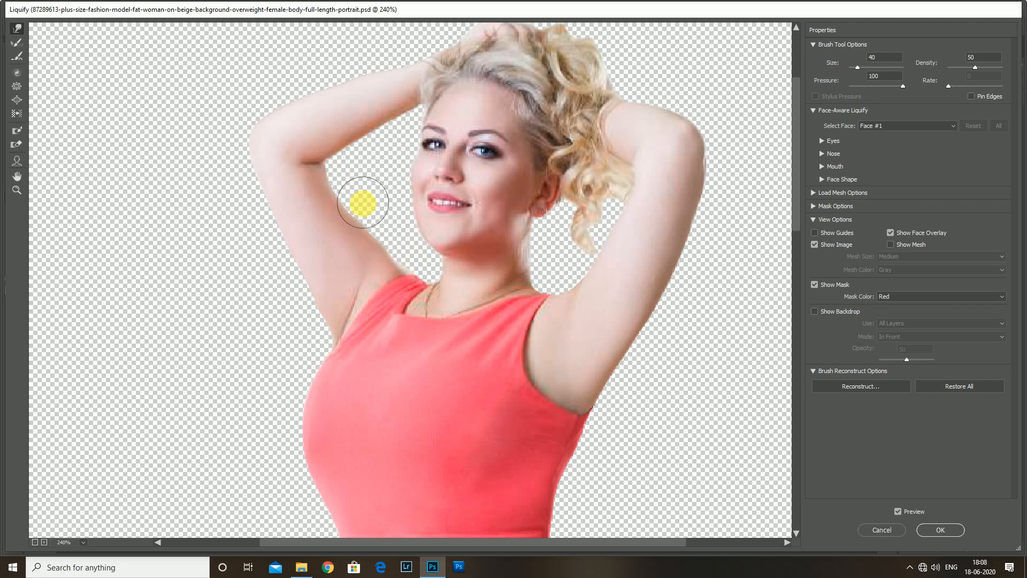
scroll(343, 176, up, 1)
key(bracketleft)
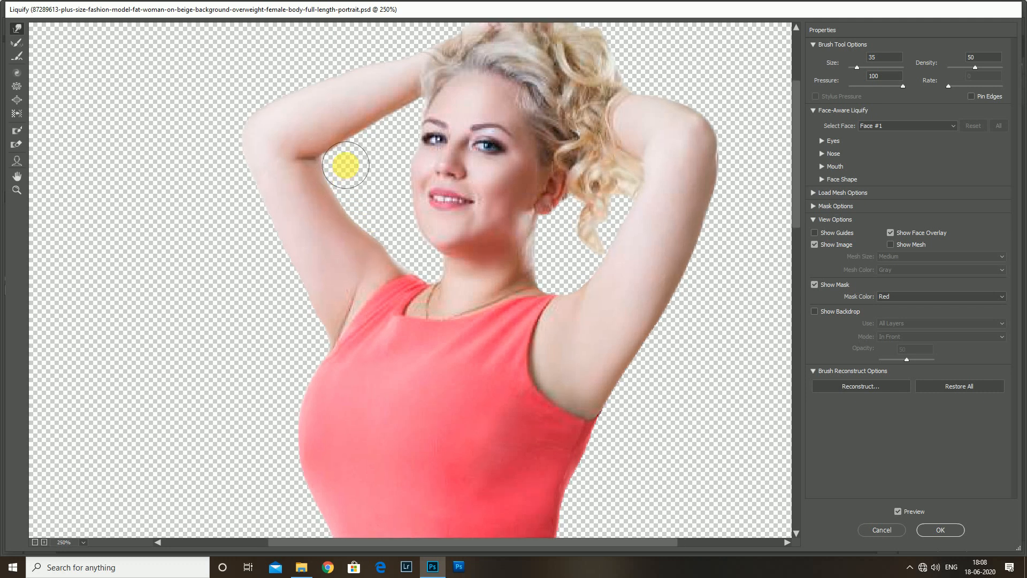
scroll(340, 162, up, 1)
key(bracketright)
key(bracketright)
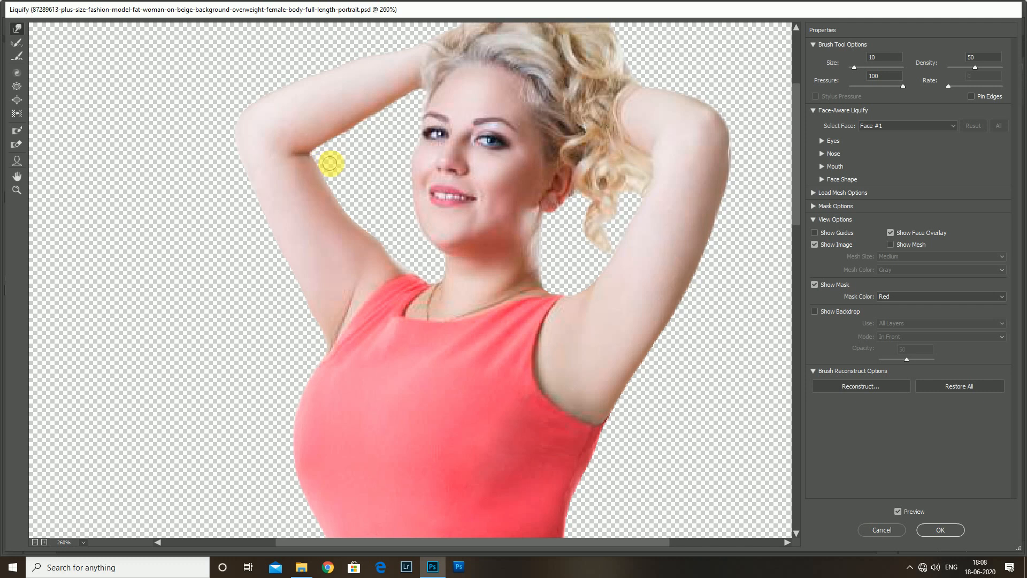
drag(324, 161, 348, 177)
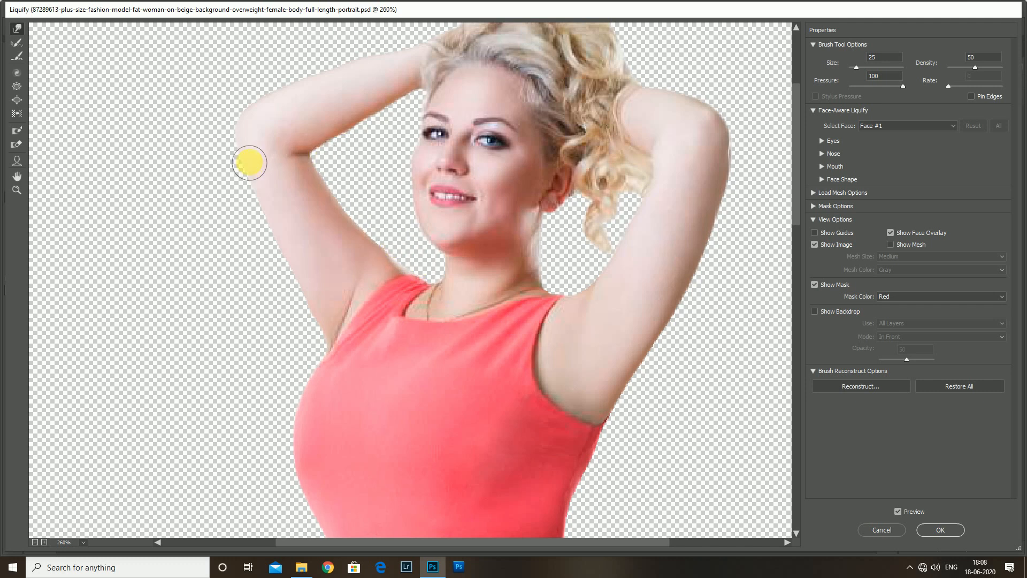
- Smooth the outer contour of the front elbow with a size 45 Forward Warp brush
key(bracketright)
key(bracketright)
key(bracketright)
drag(221, 194, 225, 194)
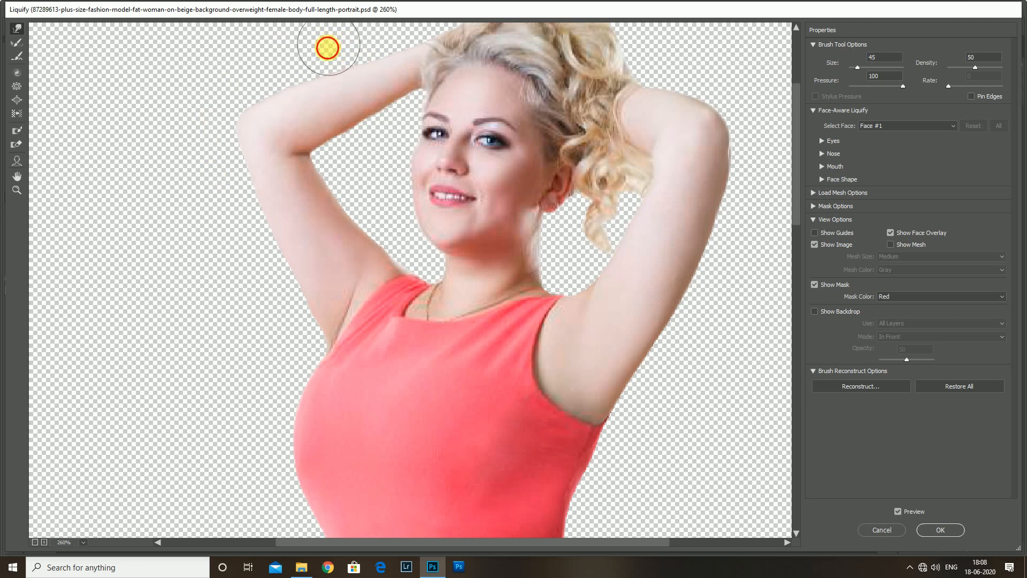
- Slim the outer edge of the rear raised arm and elbow with a size 80 Forward Warp brush
key(ctrl+minus)
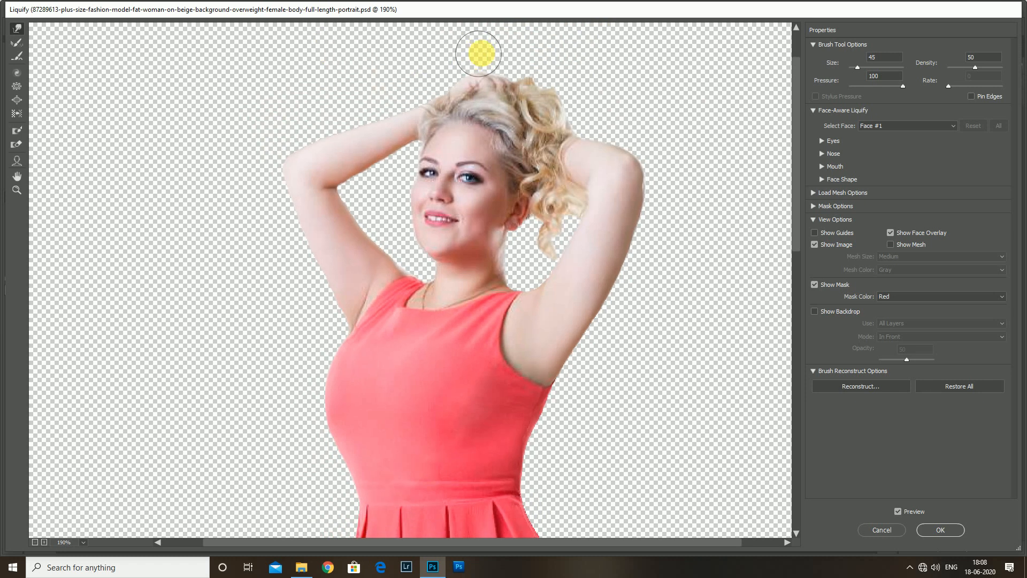
scroll(492, 64, down, 2)
scroll(586, 316, up, 5)
drag(698, 351, 639, 352)
key(bracketright)
key(bracketright)
key(bracketright)
key(bracketright)
key(bracketright)
key(bracketright)
key(bracketright)
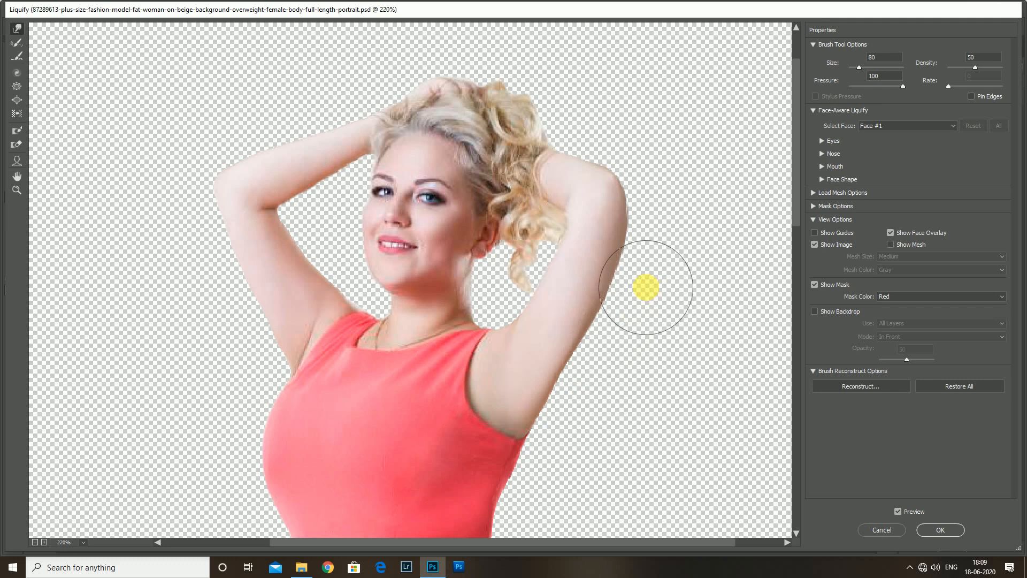
scroll(649, 287, down, 5)
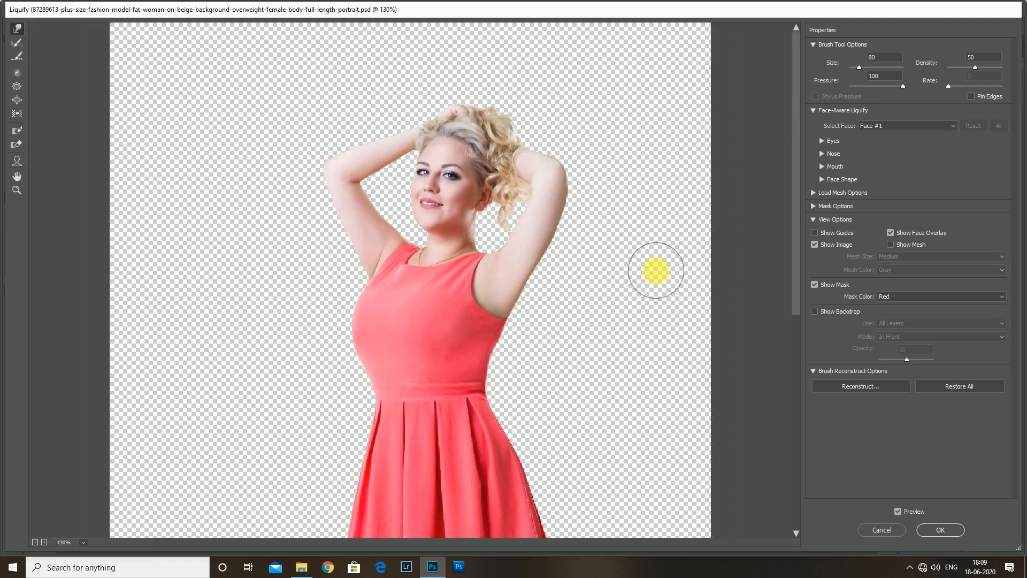
key(ctrl+plus)
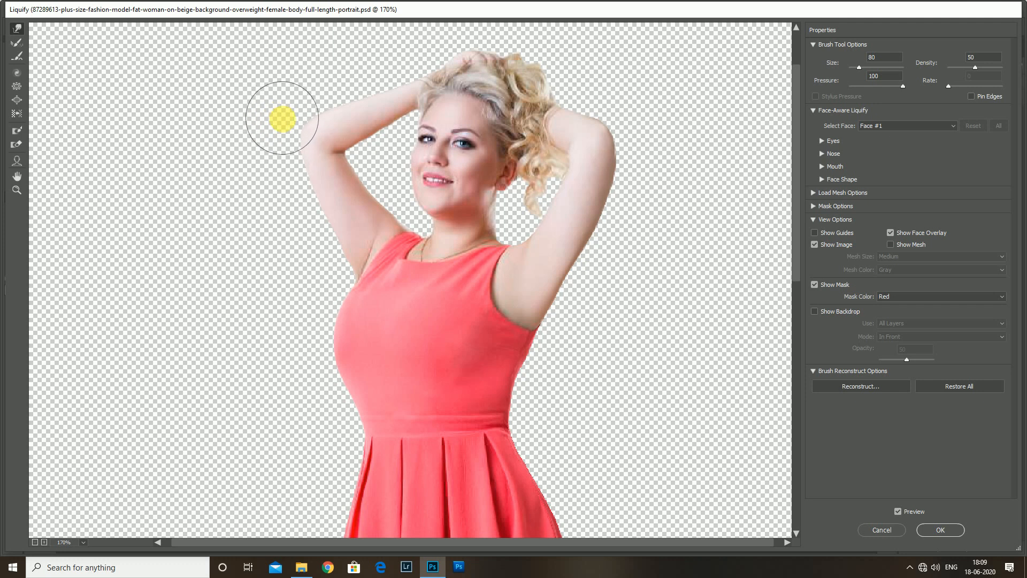
scroll(250, 139, down, 6)
scroll(605, 148, up, 4)
drag(642, 165, 592, 234)
- Refine the rear shoulder beside the neck with a size 30 Forward Warp brush
key(bracketright)
key(bracketright)
key(bracketleft)
key(bracketleft)
key(bracketleft)
key(bracketleft)
key(bracketleft)
key(bracketleft)
scroll(588, 238, up, 1)
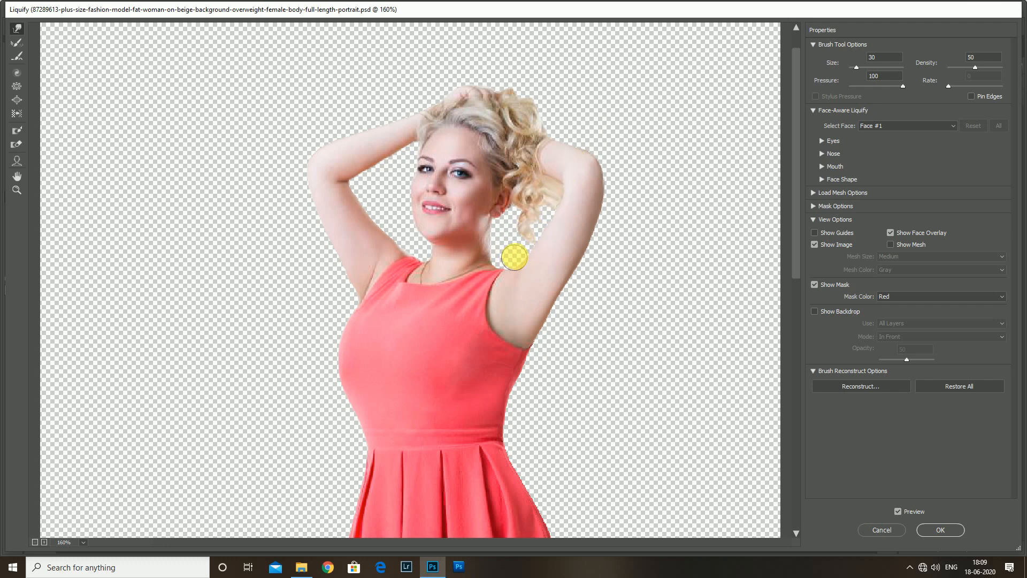
- Touch up the rear edge of the skirt and the rear leg with the Forward Warp brush at sizes 100 and 90
key(ctrl+0)
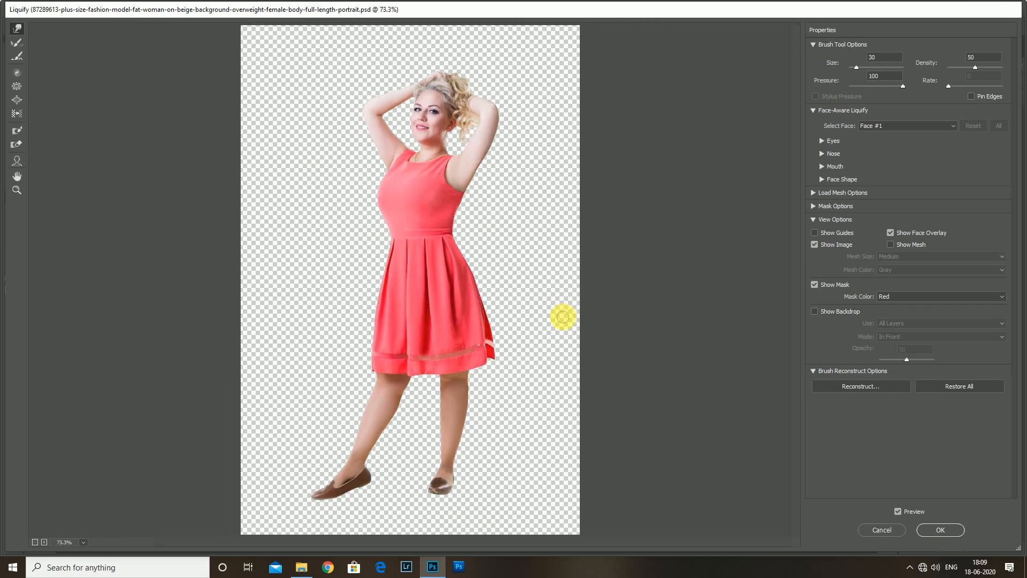
key(ctrl+minus)
key(ctrl+plus)
key(ctrl+plus)
key(bracketright)
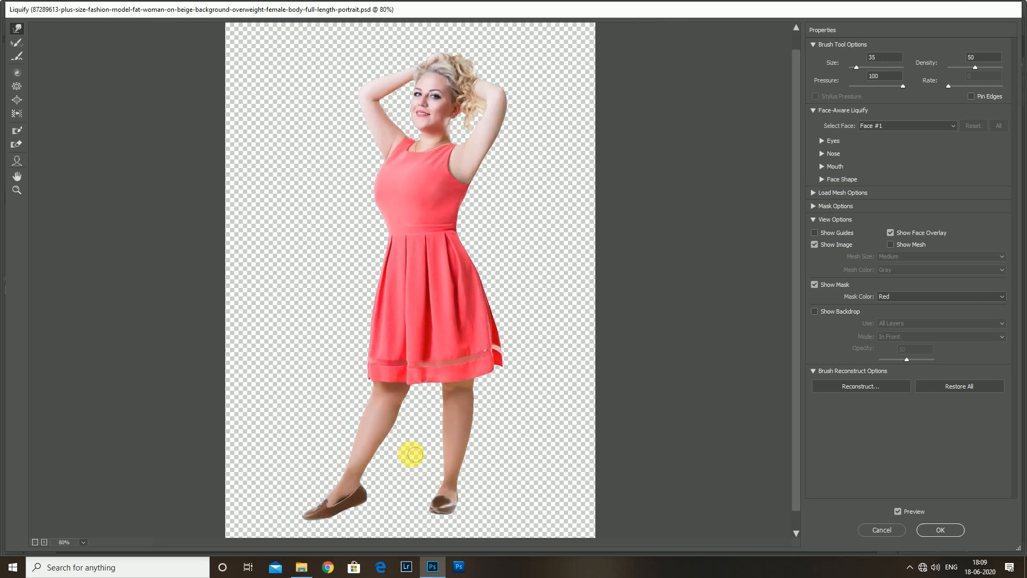
key(ctrl+plus)
key(ctrl+plus)
key(bracketright)
key(bracketright)
key(bracketright)
key(bracketright)
key(bracketright)
key(bracketright)
key(ctrl+plus)
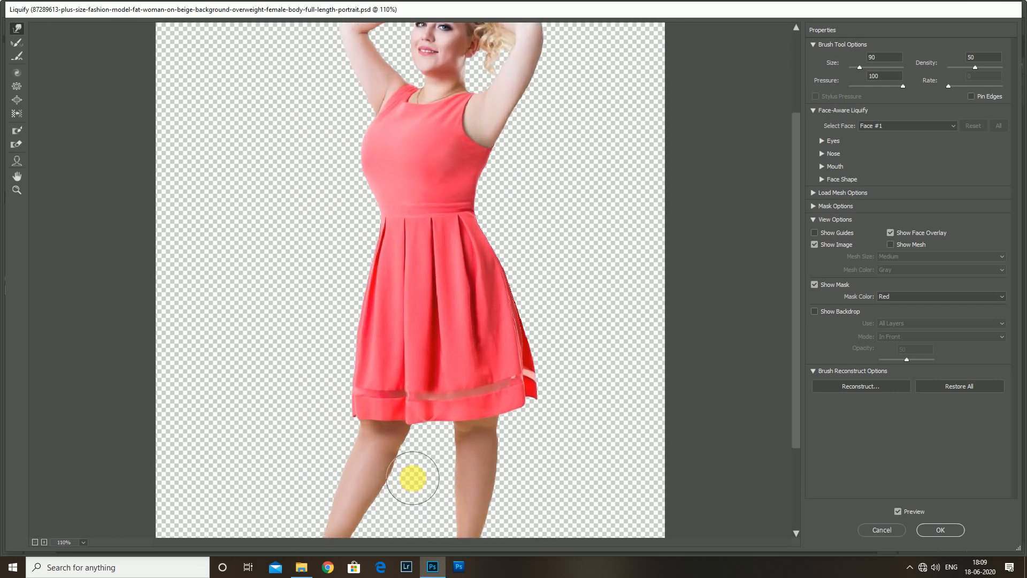
key(ctrl+minus)
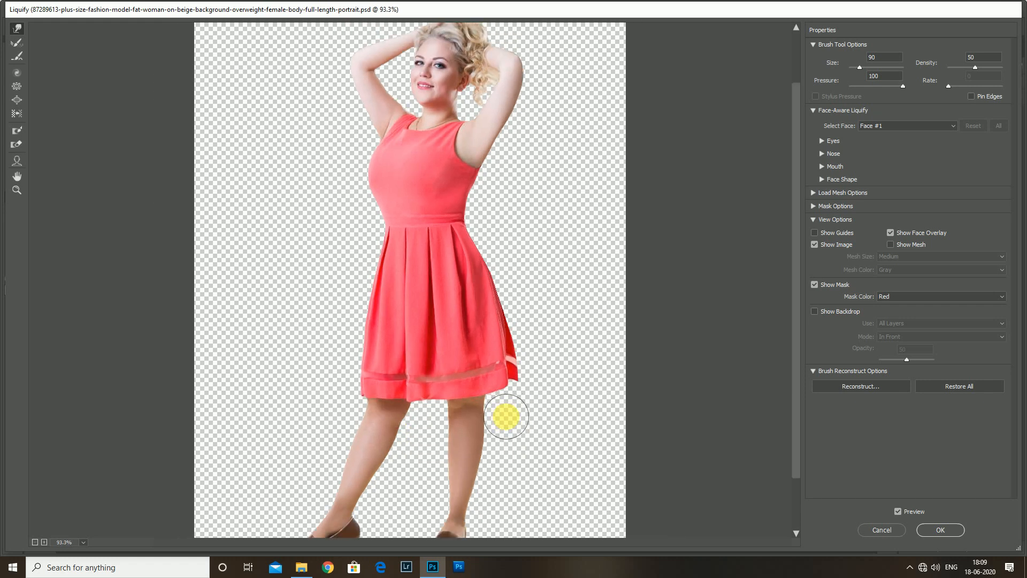
key(bracketright)
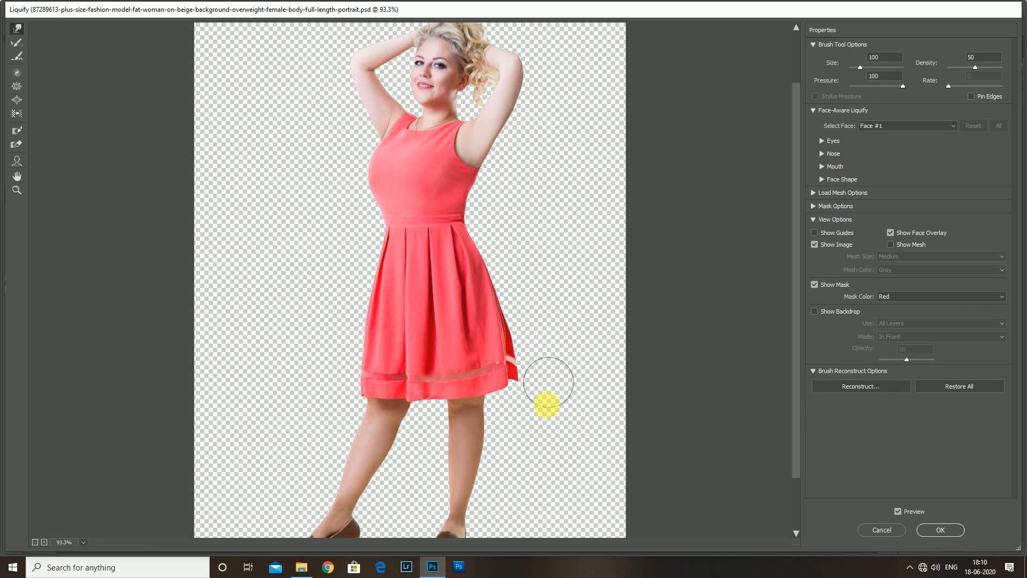
key(ctrl+plus)
key(bracketleft)
key(bracketleft)
key(bracketleft)
key(bracketleft)
key(ctrl+plus)
key(ctrl+plus)
key(bracketleft)
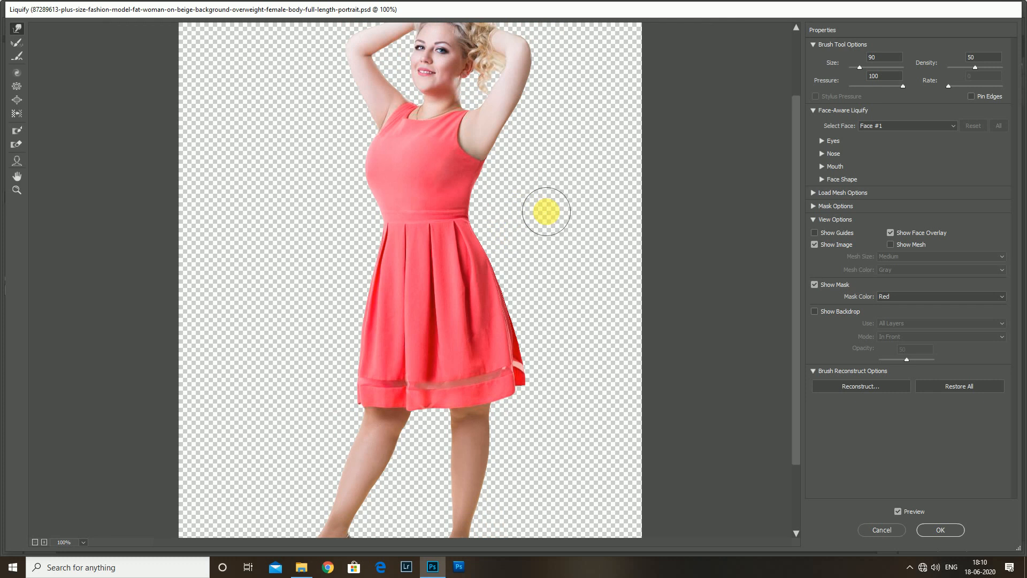
- Examine the slimmed figure from the raised arms down to the shoes for uneven contours
scroll(544, 211, down, 5)
scroll(527, 216, up, 1)
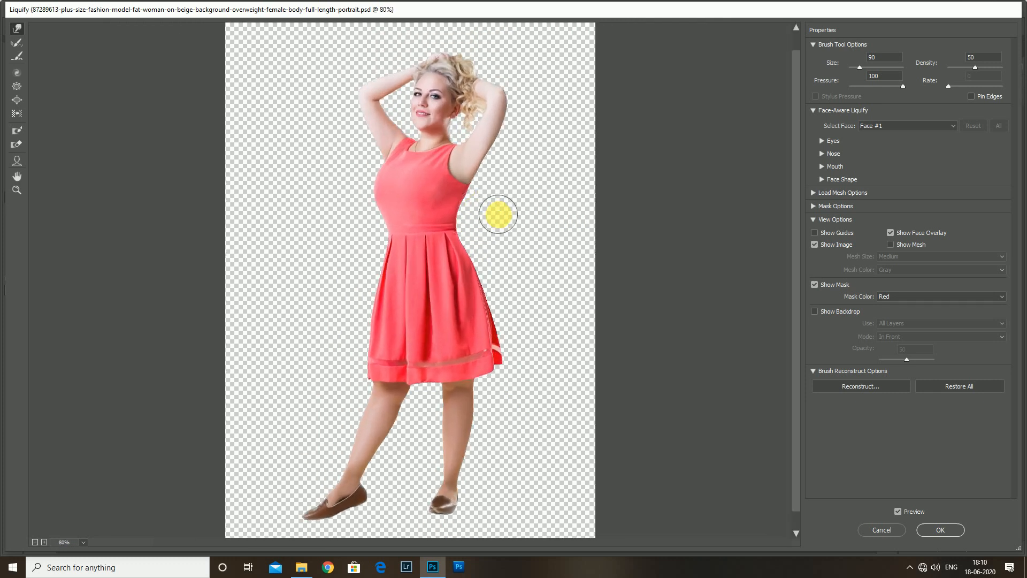
scroll(514, 213, down, 1)
scroll(533, 210, down, 1)
scroll(529, 209, up, 4)
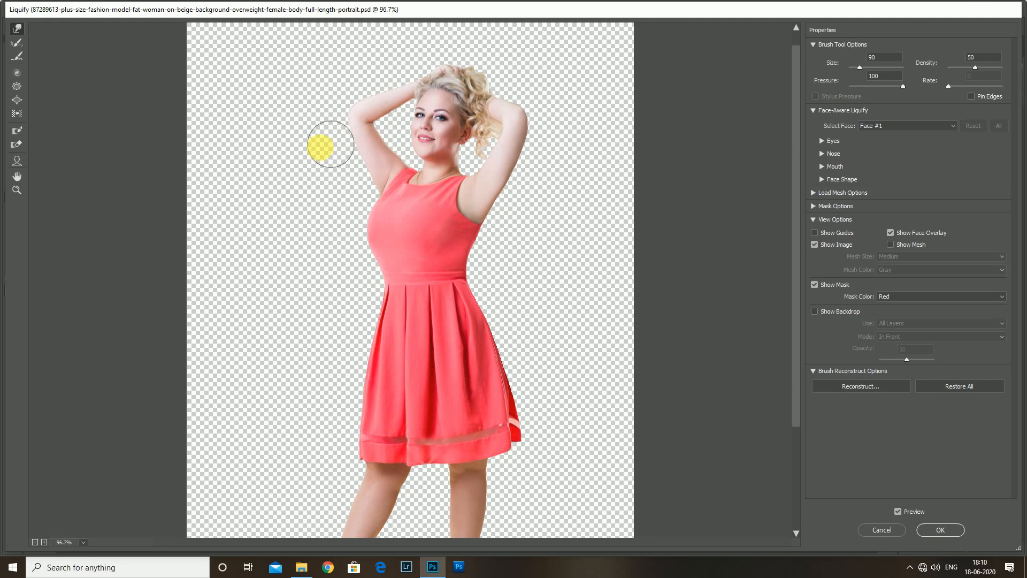
scroll(316, 145, down, 3)
scroll(394, 442, up, 3)
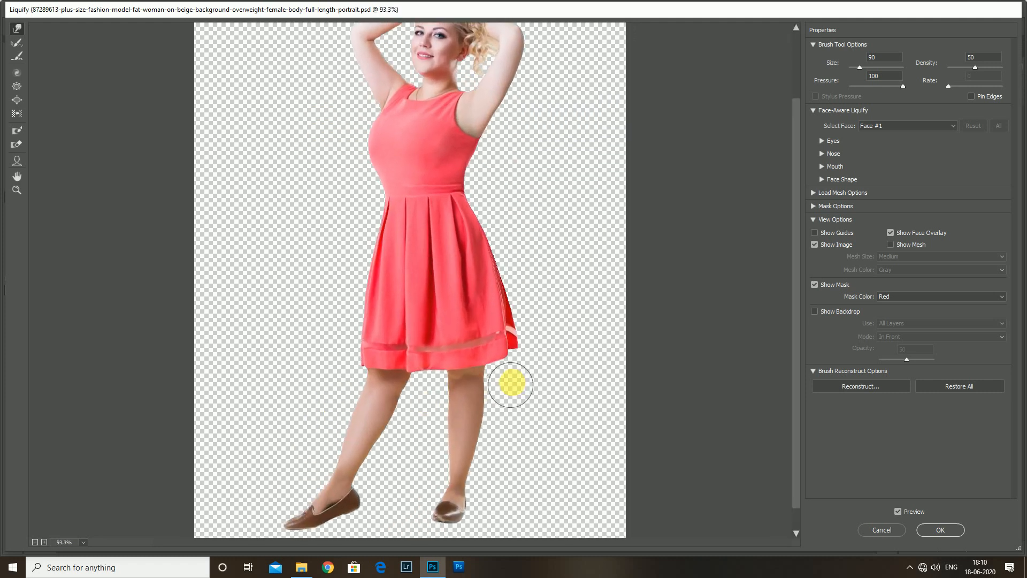
scroll(523, 393, down, 2)
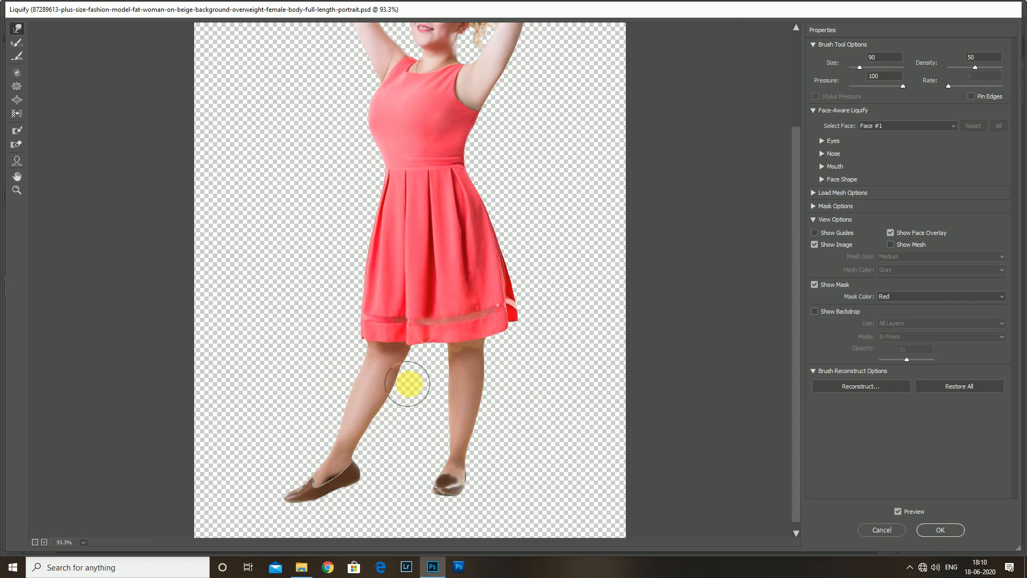
scroll(408, 384, up, 1)
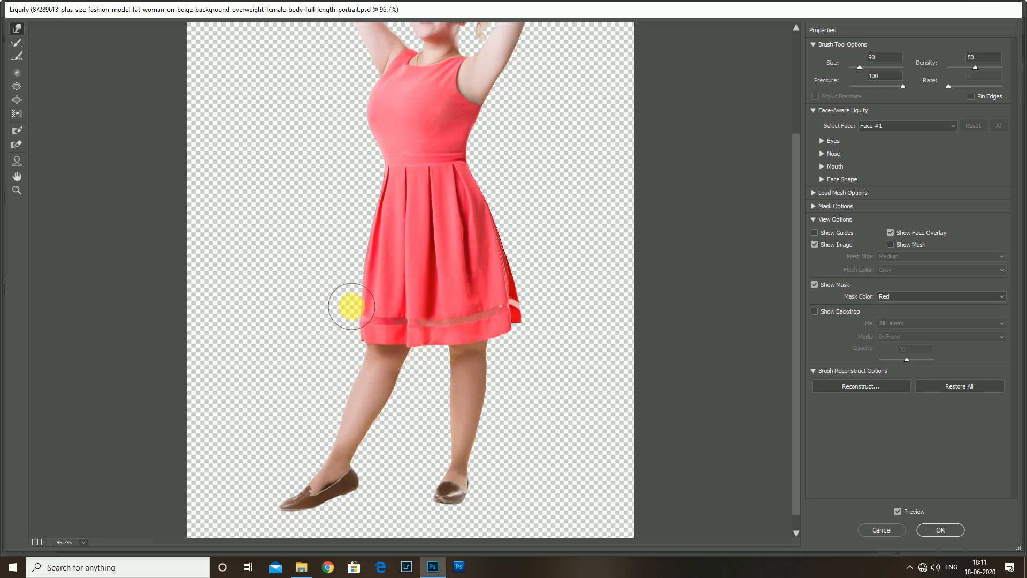
scroll(354, 252, down, 1)
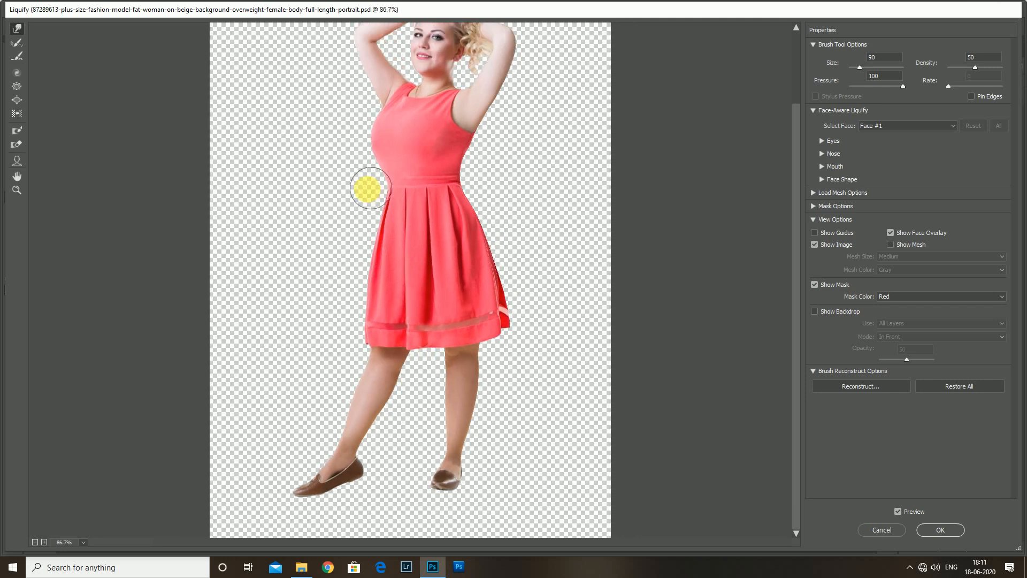
scroll(356, 223, down, 1)
click(314, 447)
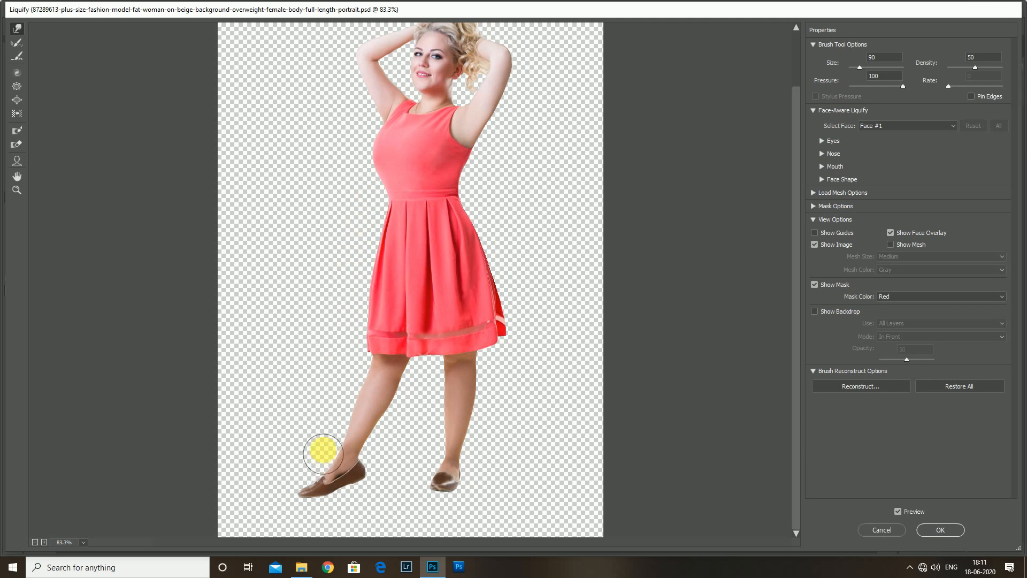
click(319, 452)
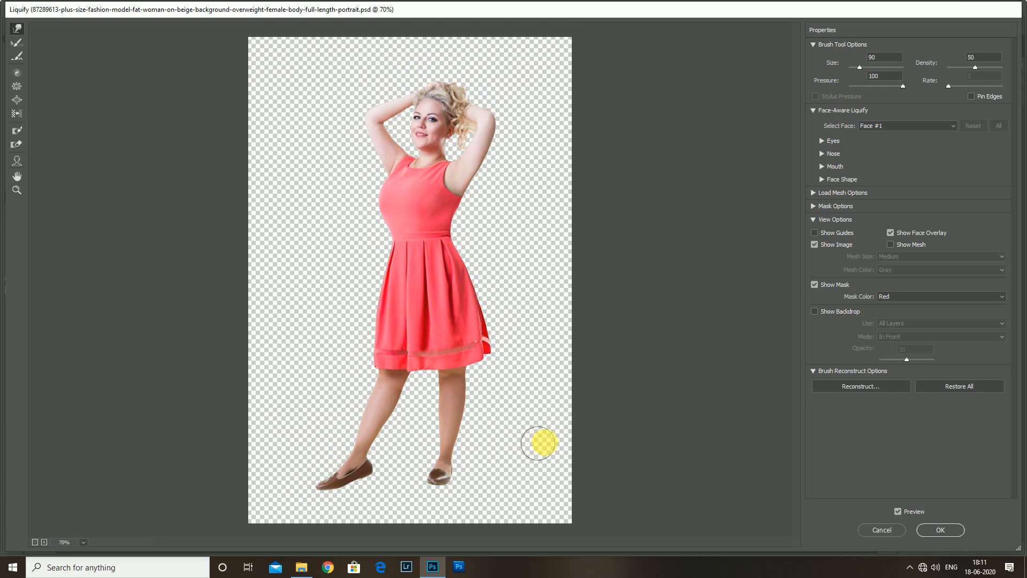
- Set the foreground color to near-white and fill Layer 2 behind the cutout with it
click(15, 292)
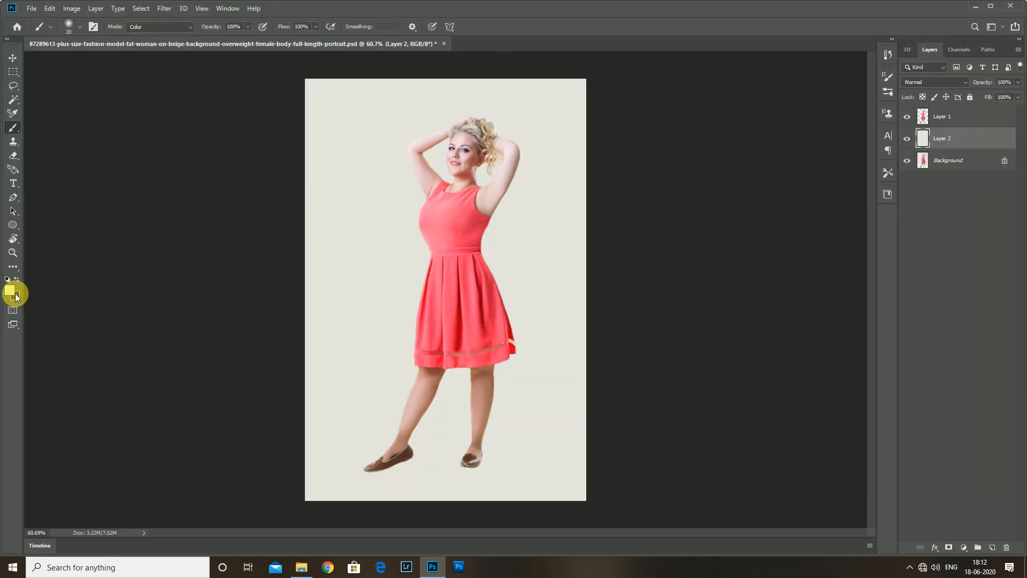
click(457, 126)
click(530, 105)
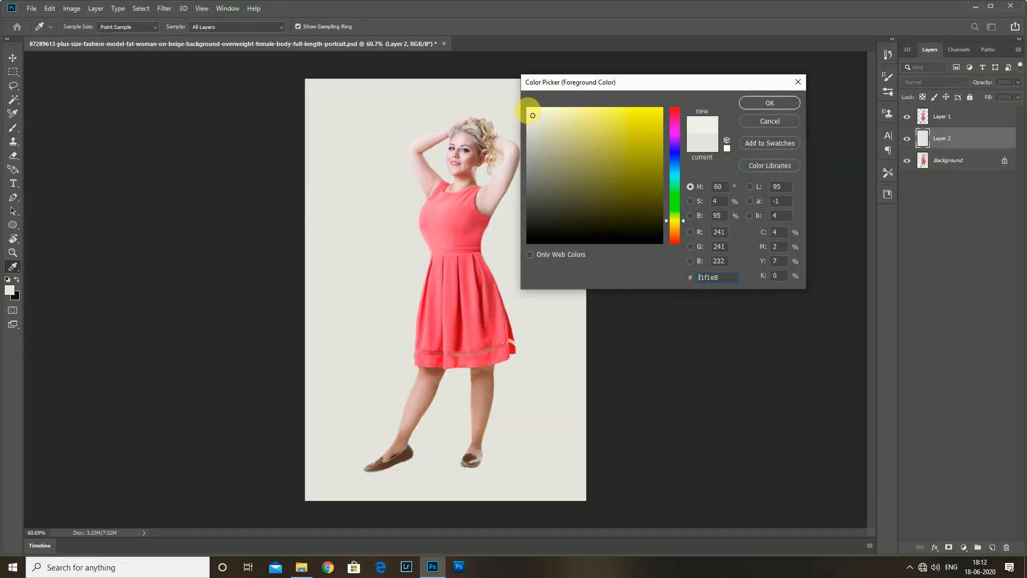
click(770, 103)
key(alt+BackSpace)
- Compare the original photo on the Background layer with the slimmed cutout on white by toggling layer visibility
click(907, 116)
click(906, 117)
alt+click(908, 161)
alt+click(912, 167)
alt+click(912, 167)
alt+click(913, 166)
alt+click(910, 164)
alt+click(910, 164)
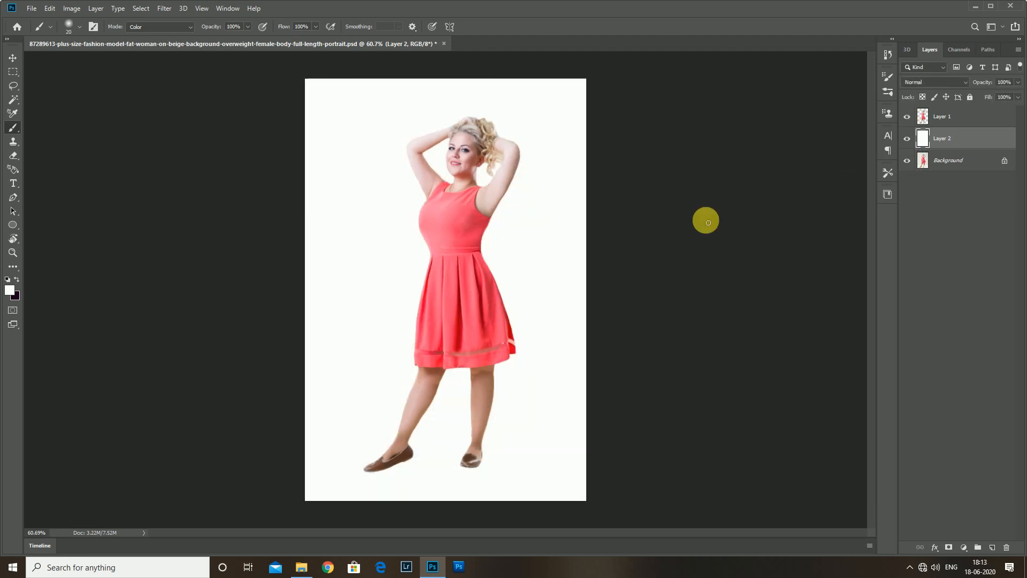
scroll(532, 268, up, 7)
scroll(528, 263, down, 5)
scroll(532, 261, down, 2)
scroll(546, 254, up, 1)
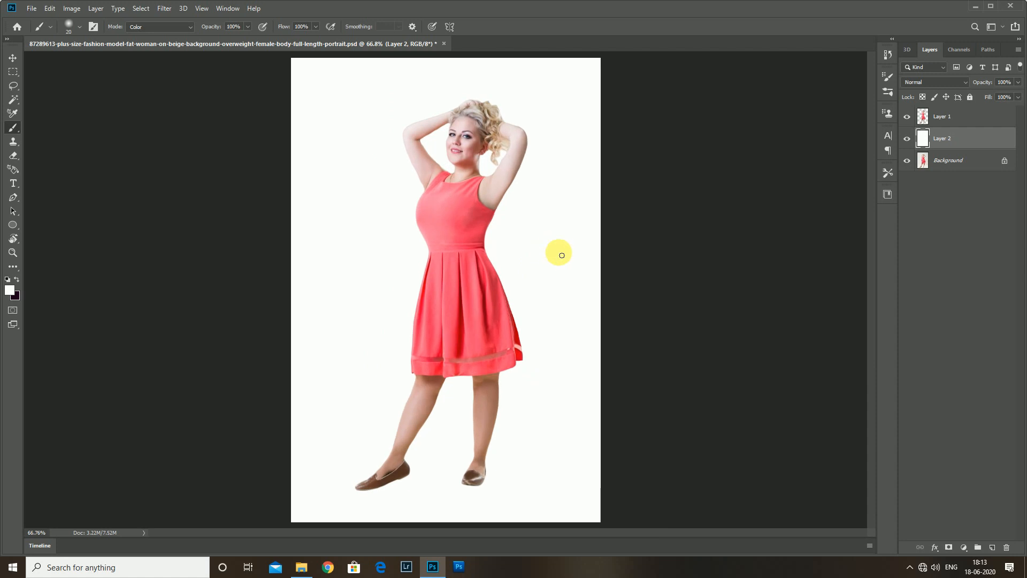
alt+click(914, 163)
alt+click(914, 163)
alt+click(914, 163)
alt+click(914, 163)
alt+click(914, 163)
alt+click(913, 163)
- Reopen the Liquify filter on Layer 1 and refine the rear raised arm with a size 45 Forward Warp brush
scroll(560, 207, up, 2)
click(963, 118)
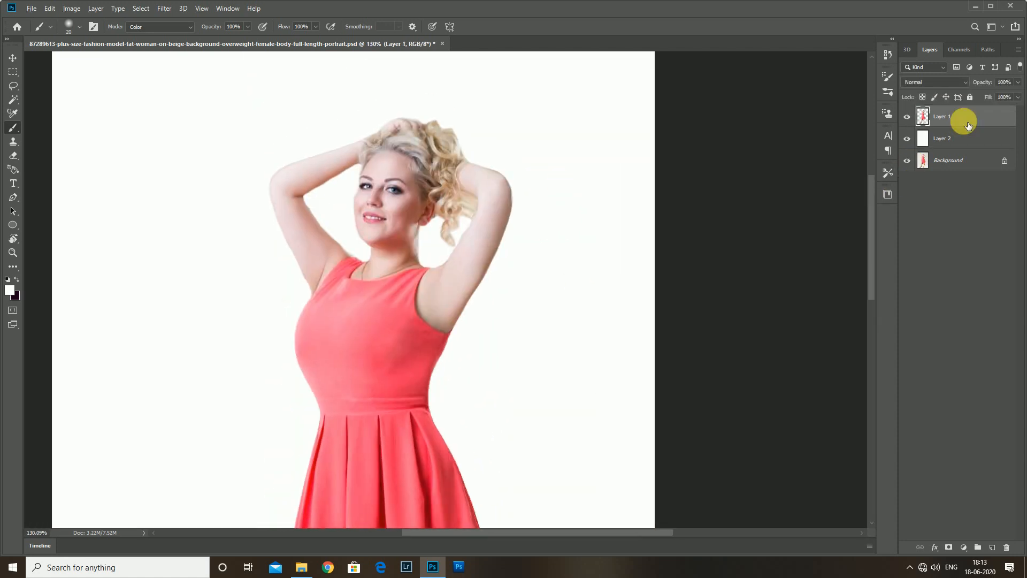
key(shift+ctrl+x)
scroll(552, 151, up, 4)
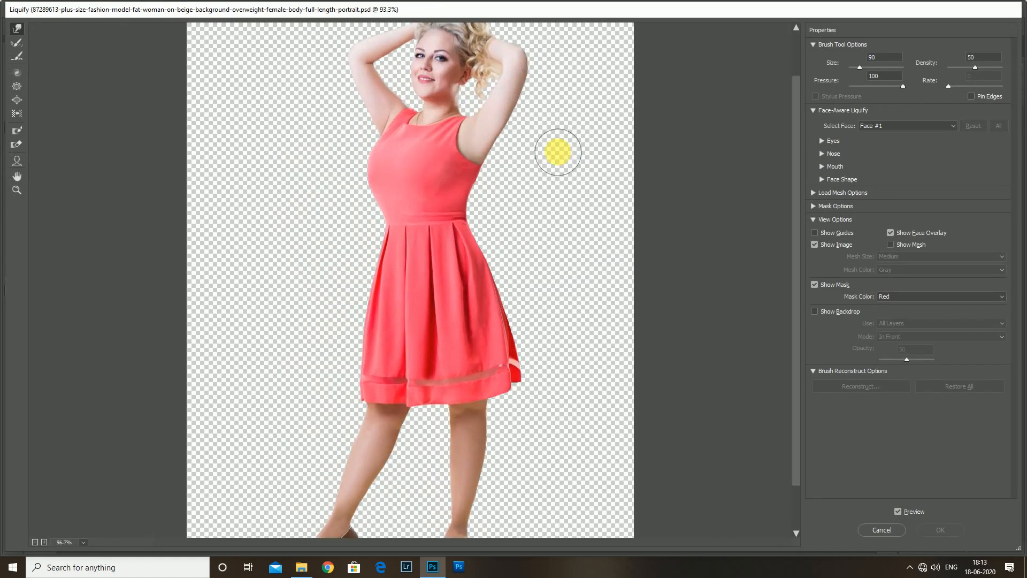
scroll(518, 314, up, 2)
key(bracketleft)
key(bracketleft)
key(bracketleft)
drag(533, 290, 531, 293)
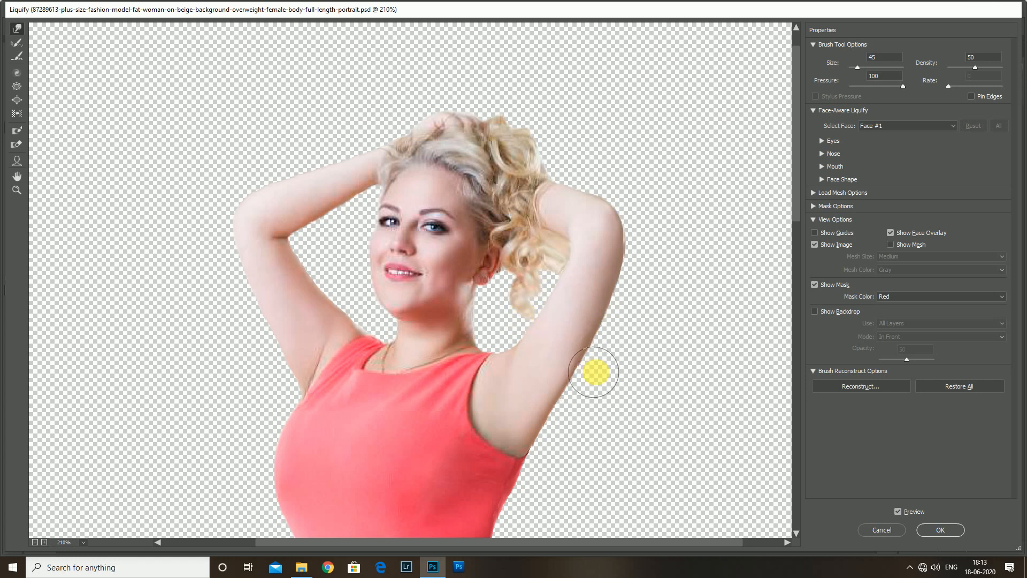
- Push in the outer edge of the front raised forearm near the elbow with the size 45 Forward Warp brush
key(ctrl+minus)
key(ctrl+plus)
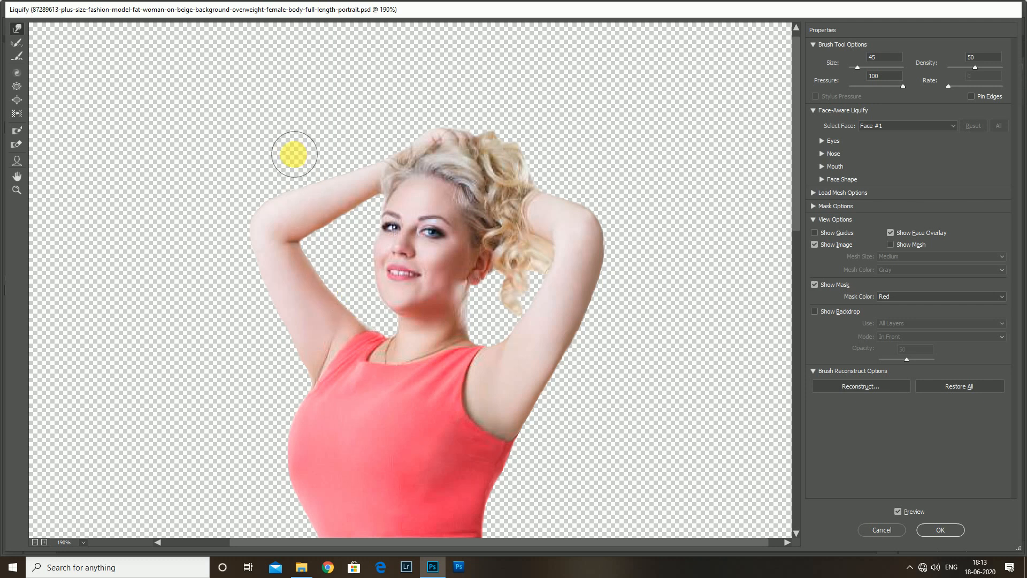
mouse_move(265, 178)
mouse_down()
mouse_move(261, 187)
mouse_move(278, 183)
mouse_up()
key(ctrl+minus)
key(ctrl+minus)
key(ctrl+minus)
key(ctrl+minus)
- Refine the rear edge of the bodice between the armpit and the waist with the size 45 Forward Warp brush
drag(527, 371, 527, 325)
key(ctrl+plus)
key(ctrl+plus)
key(ctrl+plus)
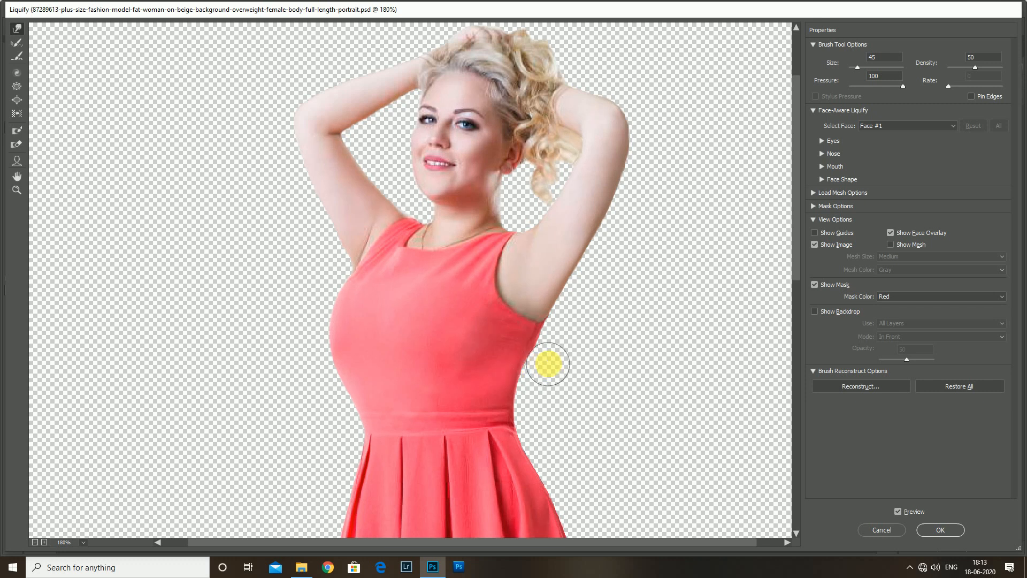
mouse_move(544, 366)
mouse_down()
mouse_move(531, 325)
mouse_move(519, 345)
mouse_up()
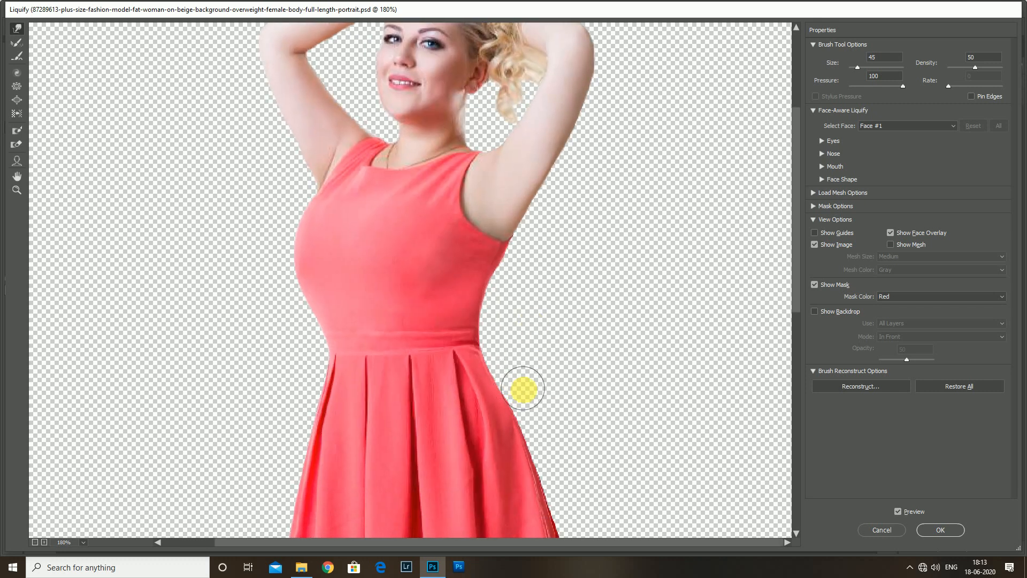
- Push in the rear edge of the skirt down to the hem with the size 45 Forward Warp brush
drag(532, 409, 540, 300)
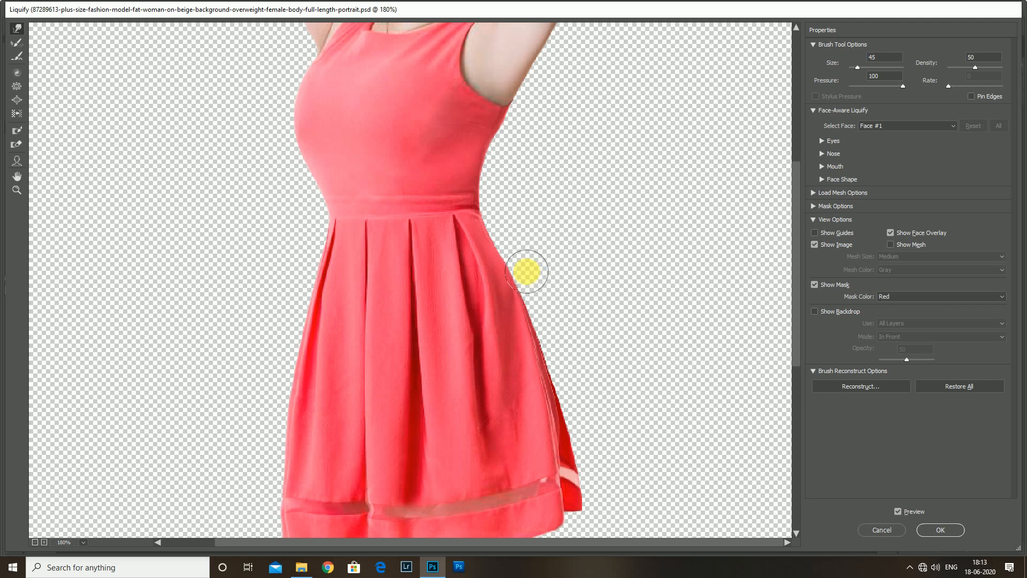
key(ctrl+minus)
mouse_move(614, 478)
mouse_down()
mouse_move(595, 466)
mouse_move(601, 442)
mouse_move(602, 478)
mouse_up()
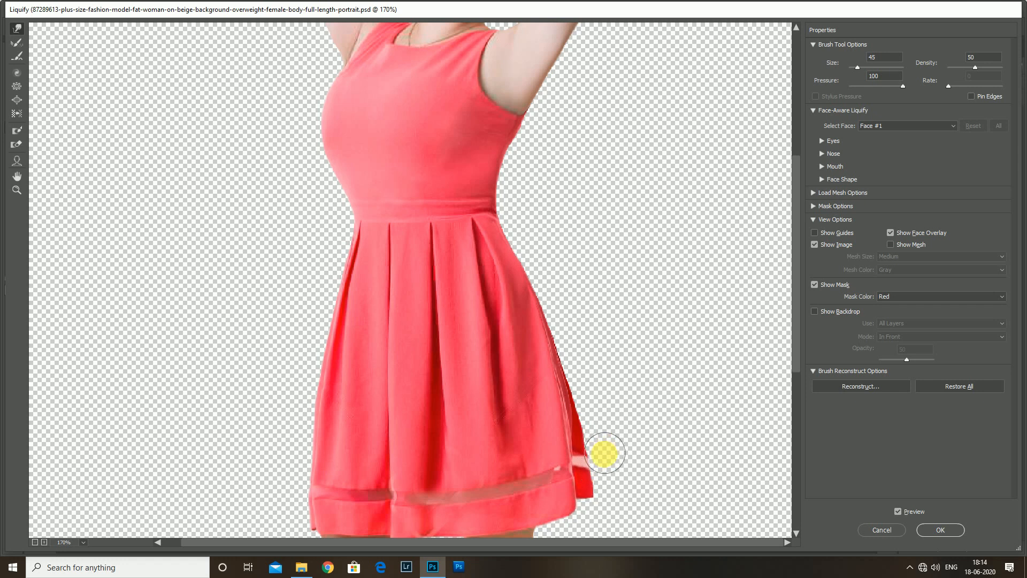
key(ctrl+minus)
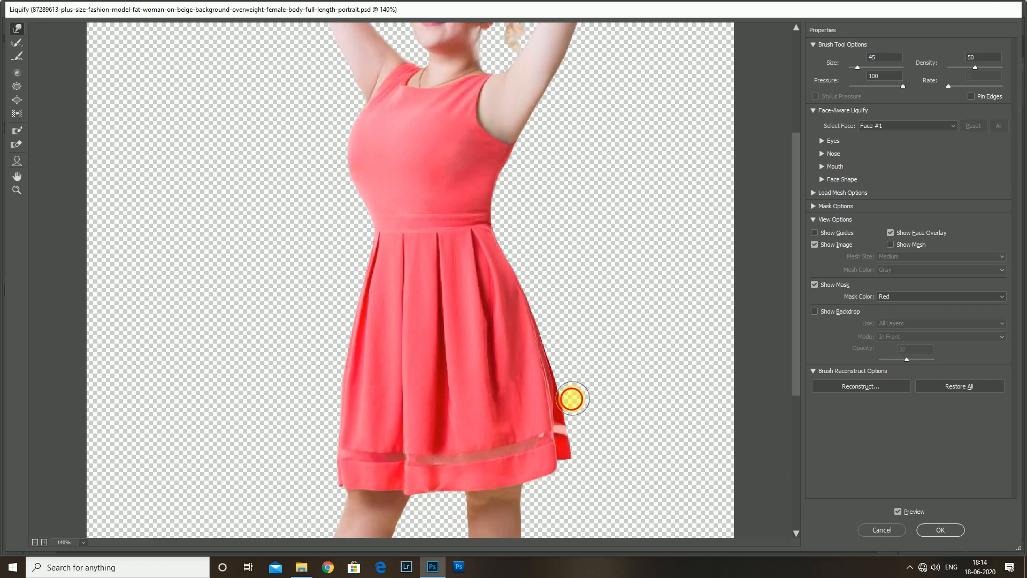
key(ctrl+minus)
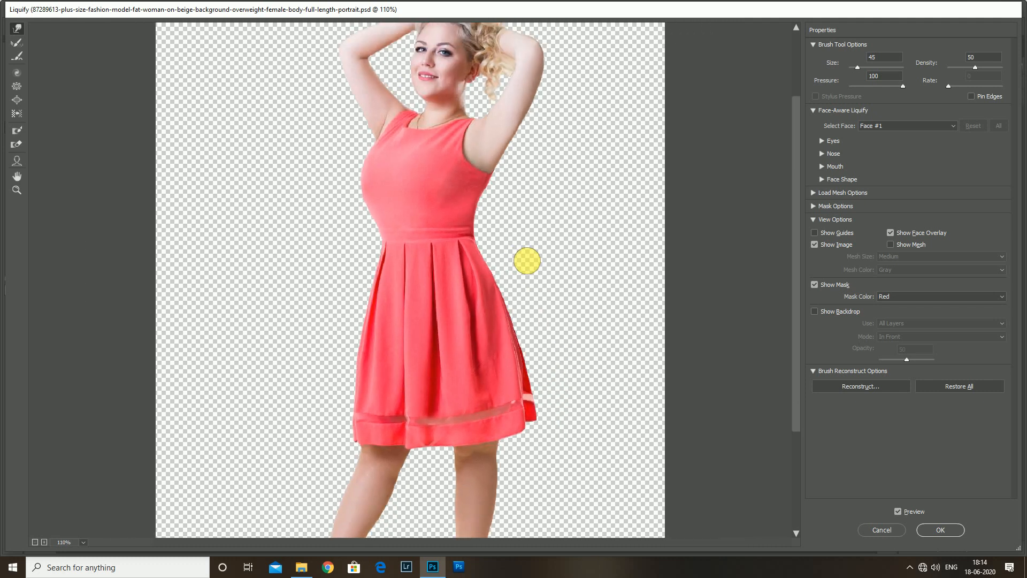
- Adjust the brush size and touch up the rear hip contour of the skirt with the Forward Warp tool
key(ctrl+plus)
key(bracketright)
key(bracketright)
key(bracketright)
key(bracketright)
key(bracketright)
drag(526, 278, 529, 280)
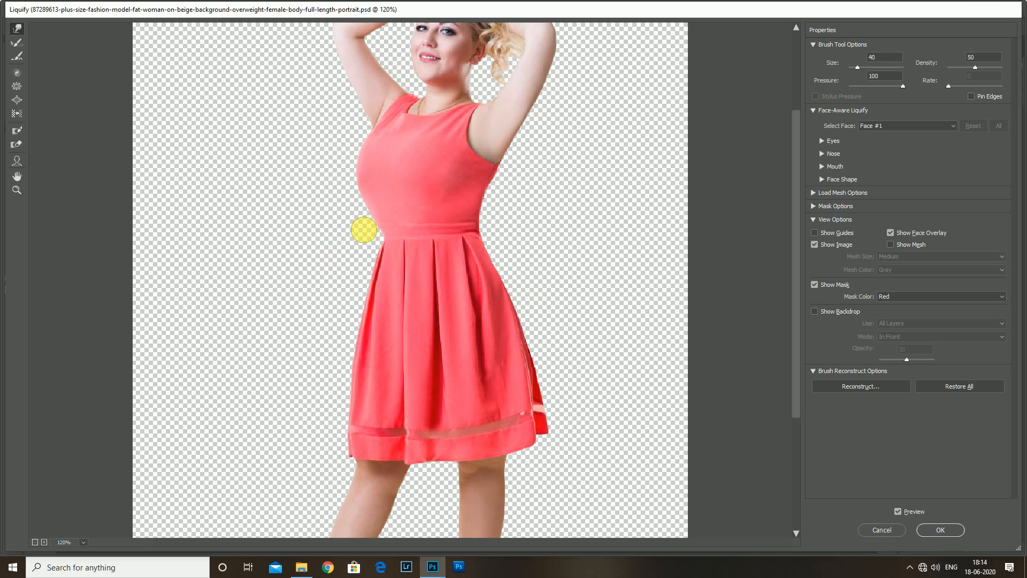
- Refine the front waist and bust contour with a size 40 Forward Warp brush and apply the Liquify filter
scroll(347, 242, down, 3)
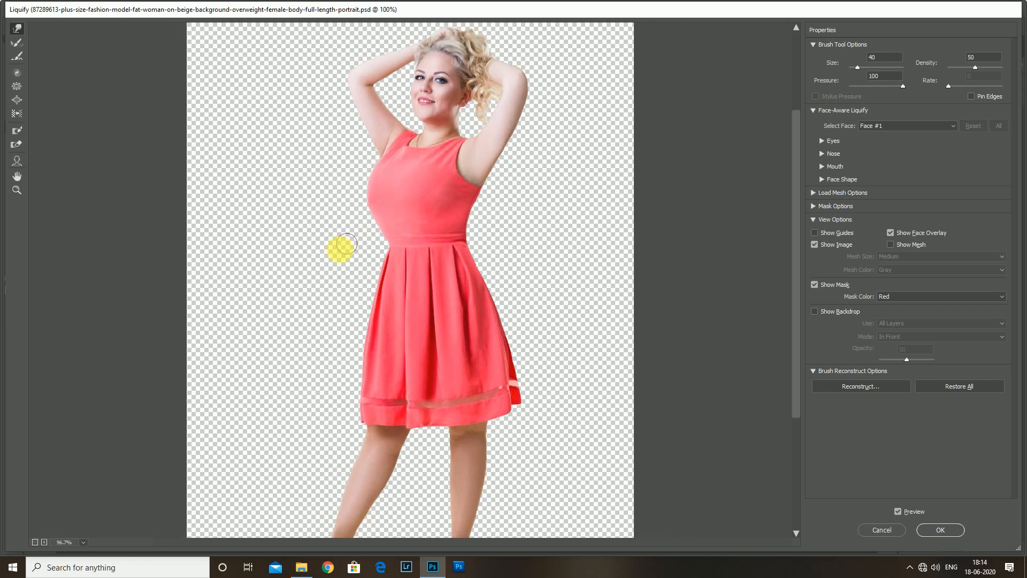
scroll(324, 375, up, 6)
scroll(336, 484, down, 1)
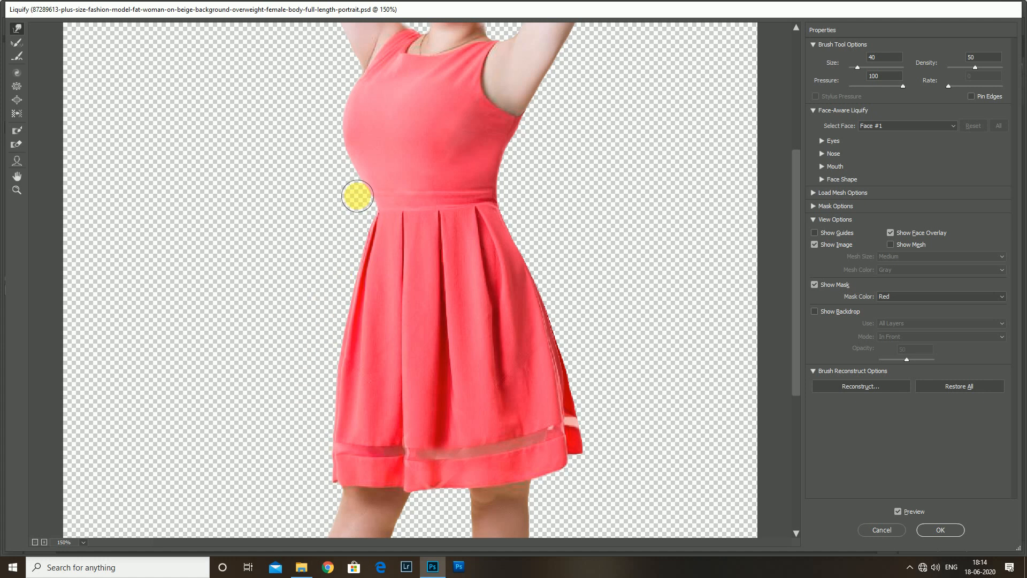
scroll(358, 196, down, 5)
scroll(346, 116, up, 2)
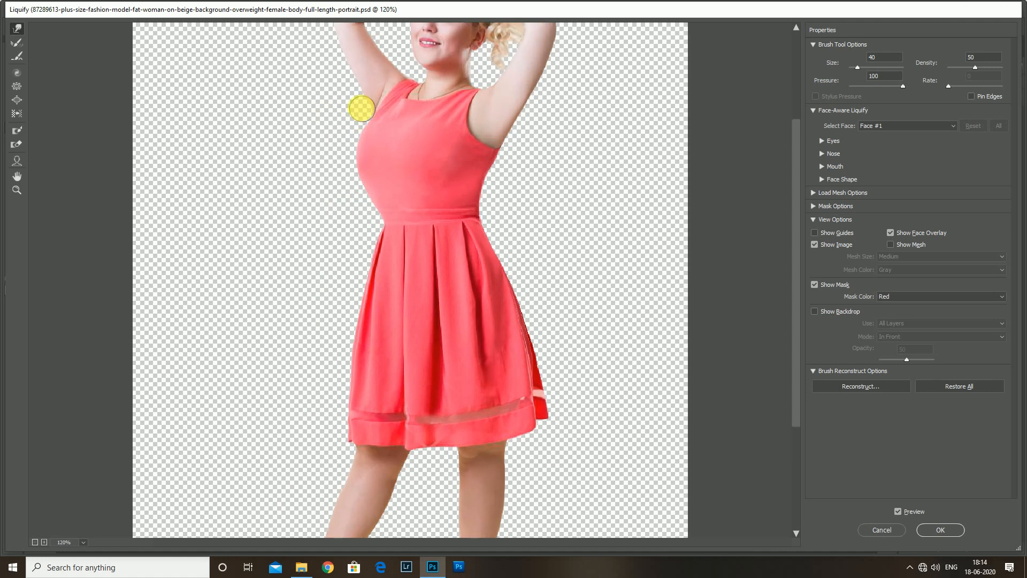
scroll(361, 109, down, 3)
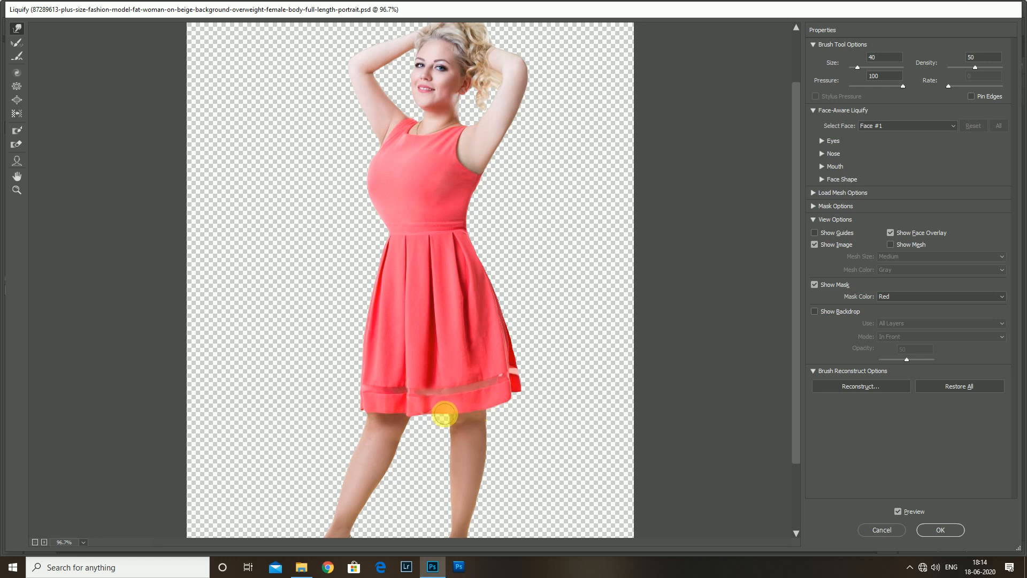
scroll(362, 408, down, 2)
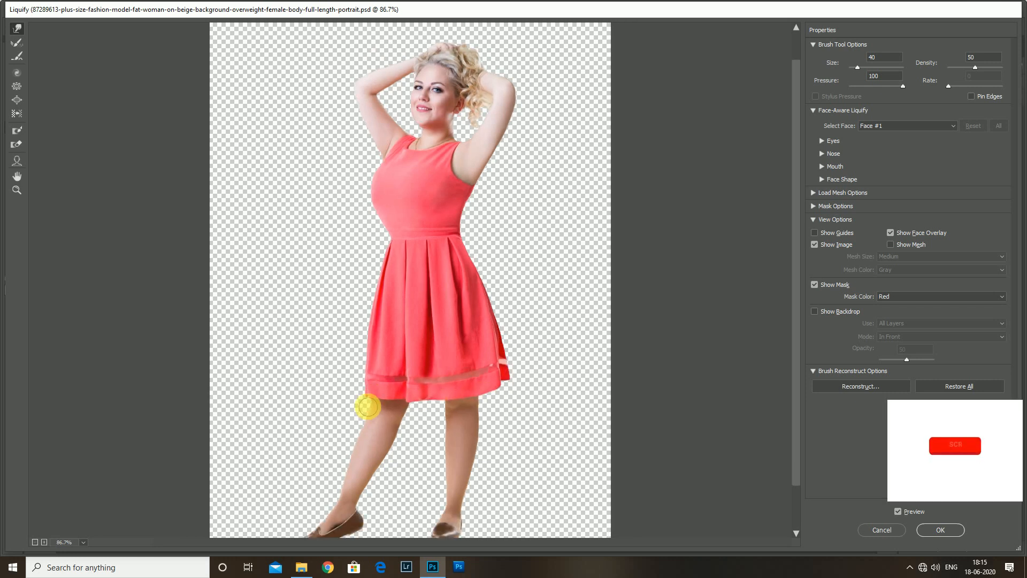
click(941, 529)
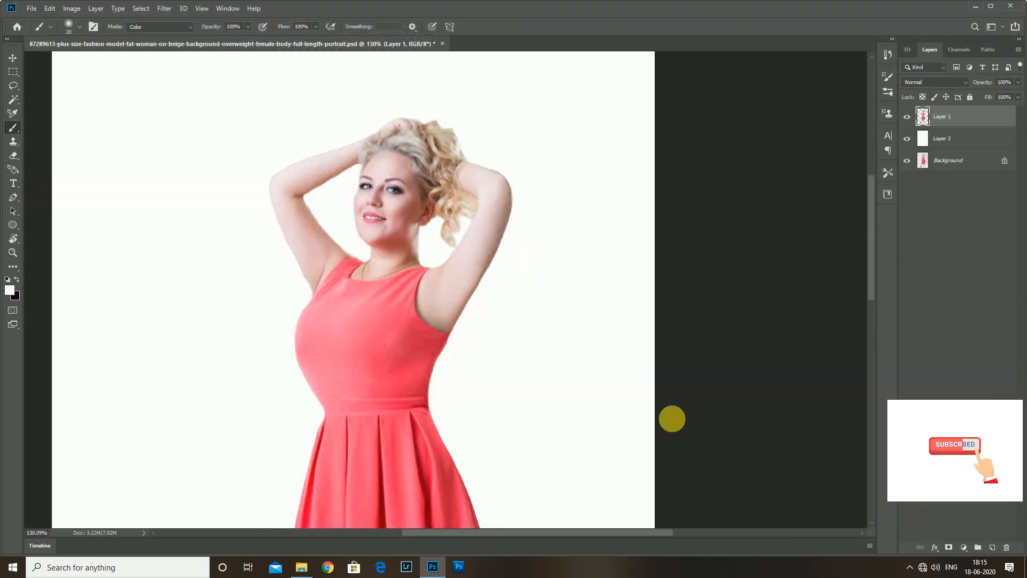
- Compare the original photo with the finished slimmed figure, at full view and up close, by toggling the layers above the Background
scroll(673, 417, down, 4)
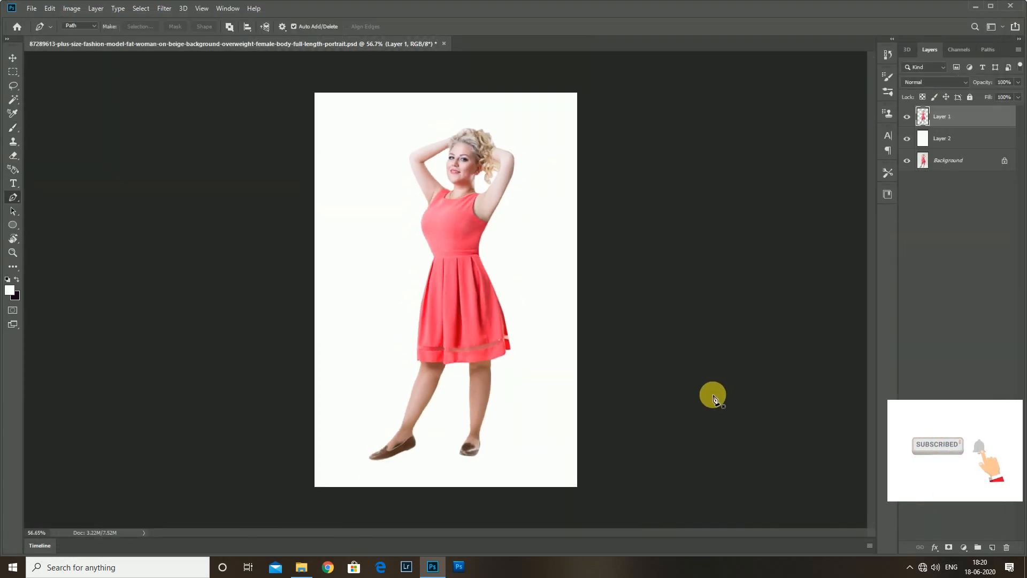
alt+click(916, 161)
alt+click(916, 162)
alt+click(916, 162)
alt+click(916, 162)
alt+click(916, 162)
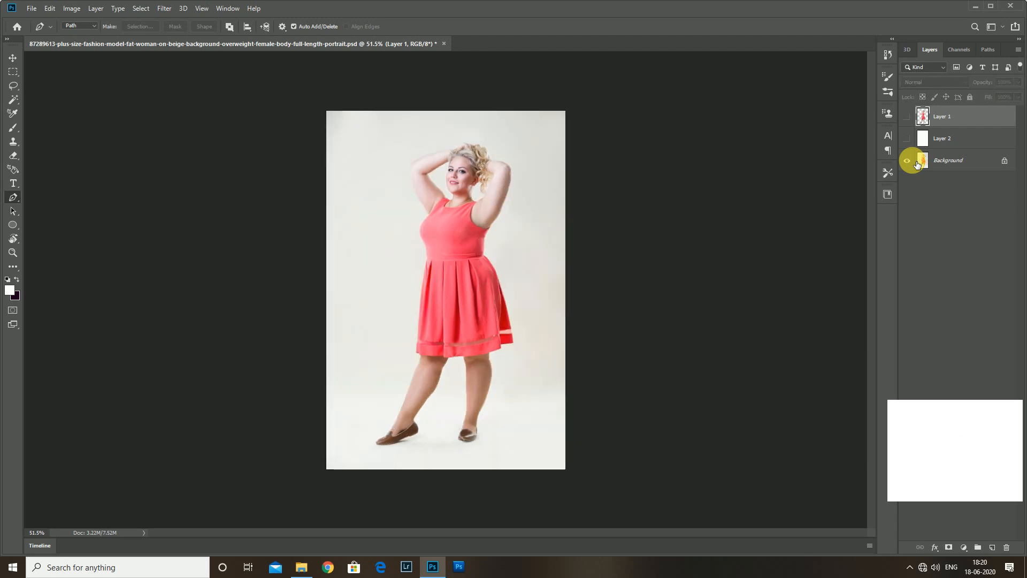
alt+click(915, 162)
alt+click(916, 162)
alt+click(915, 162)
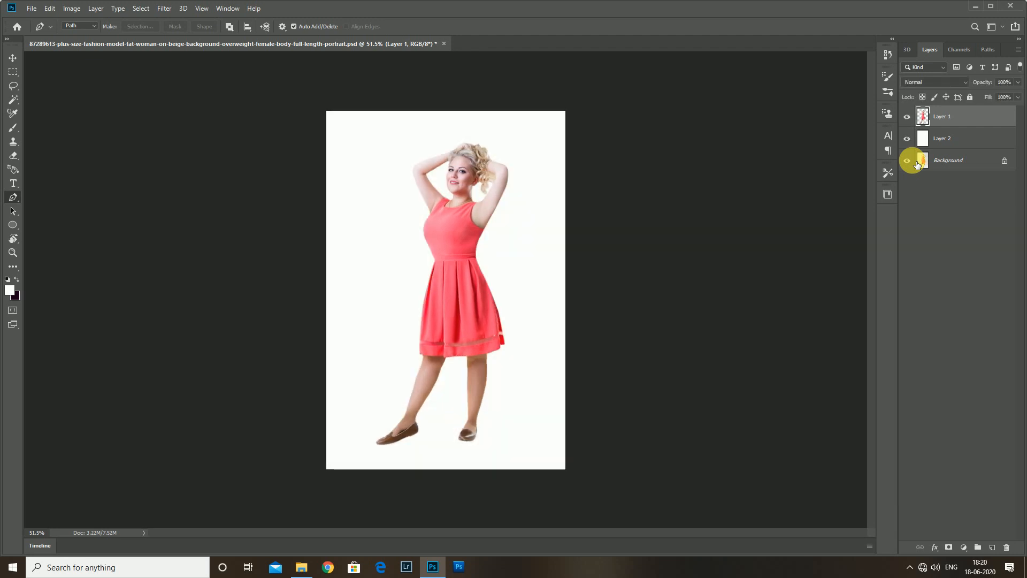
alt+click(916, 161)
scroll(851, 174, up, 3)
alt+click(911, 163)
alt+click(911, 163)
alt+click(911, 163)
alt+click(911, 163)
alt+click(911, 163)
alt+click(910, 163)
alt+click(910, 163)
scroll(795, 187, down, 3)
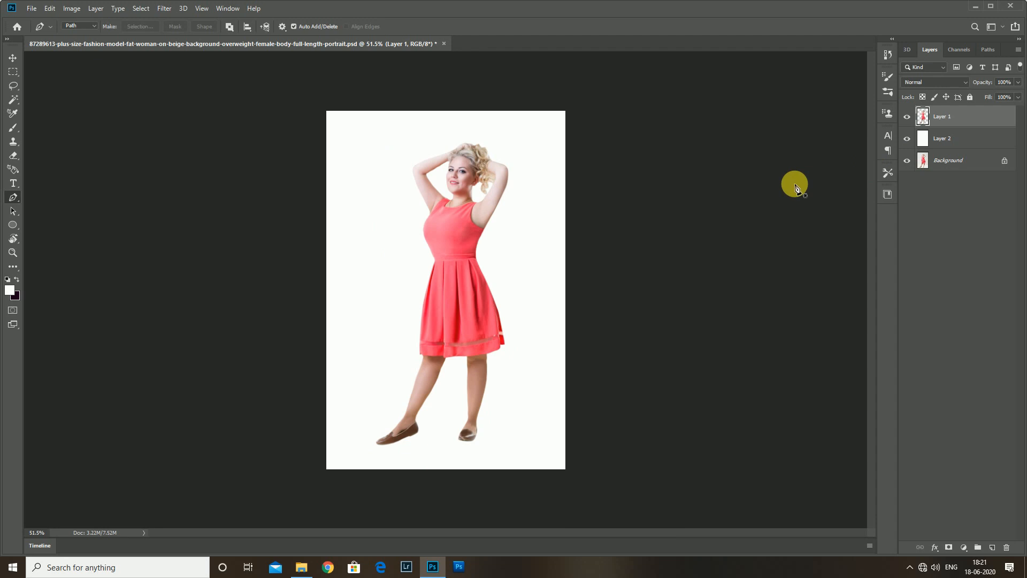